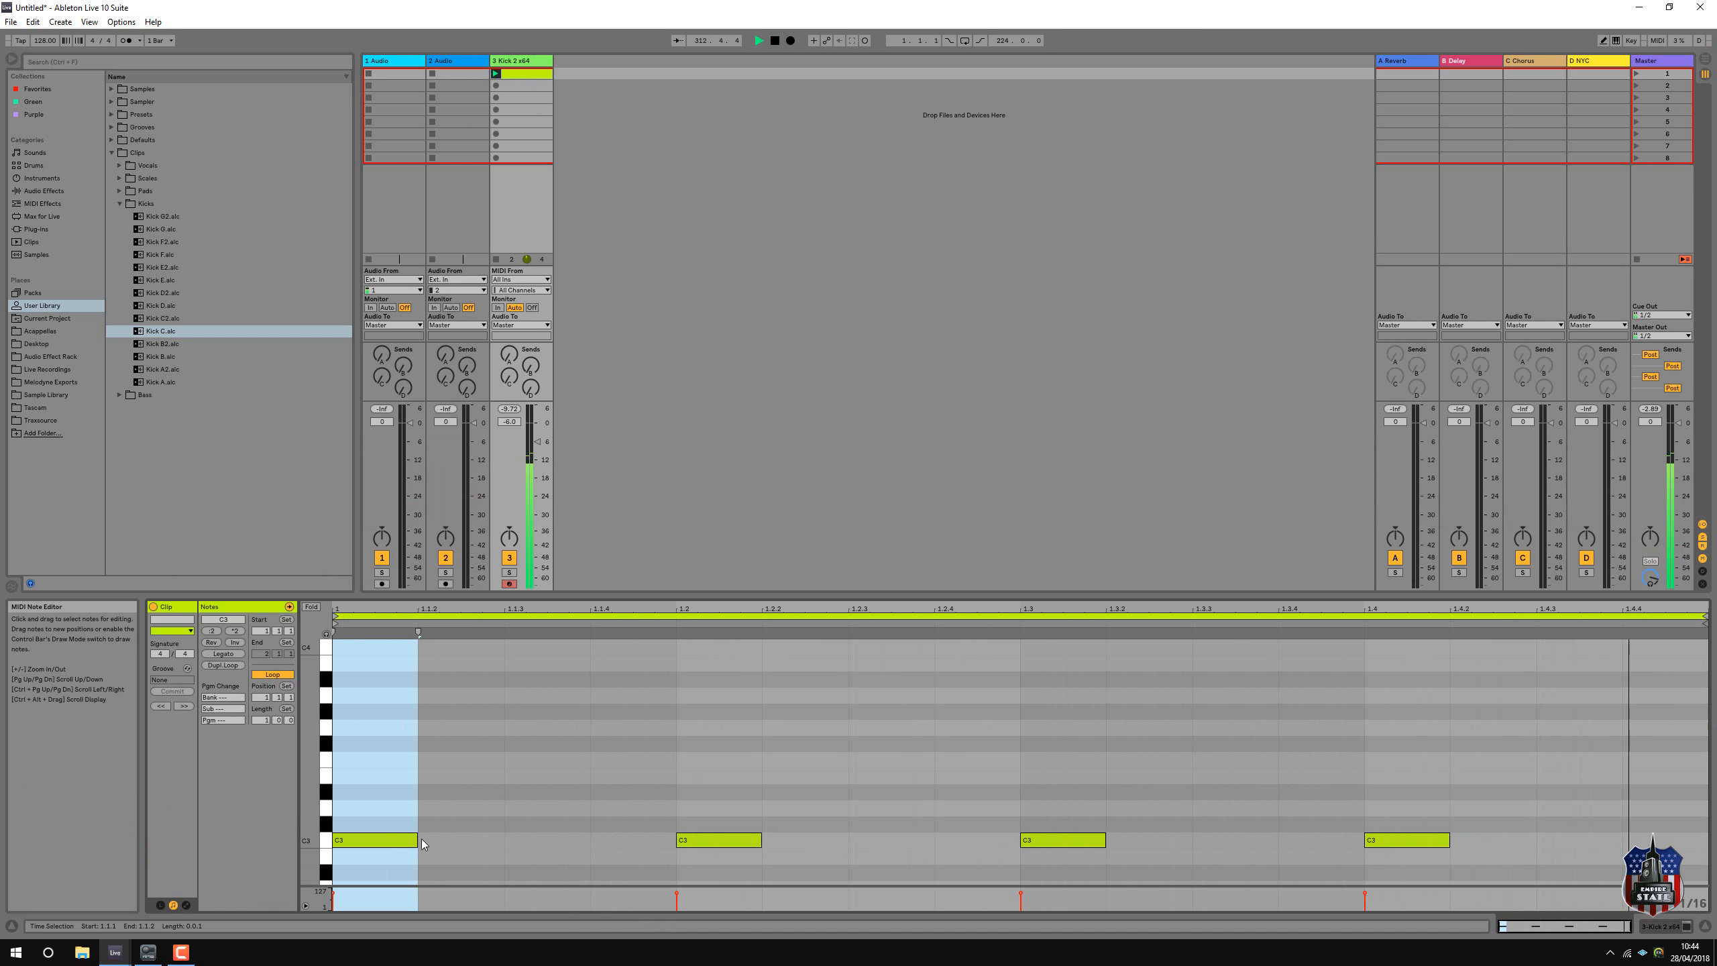
Show the Kick 2 track's device chain, open the Kick 2 plug-in window and move it clear of the session tracks.
{"action": "left_click", "coordinate": [1686, 926]}
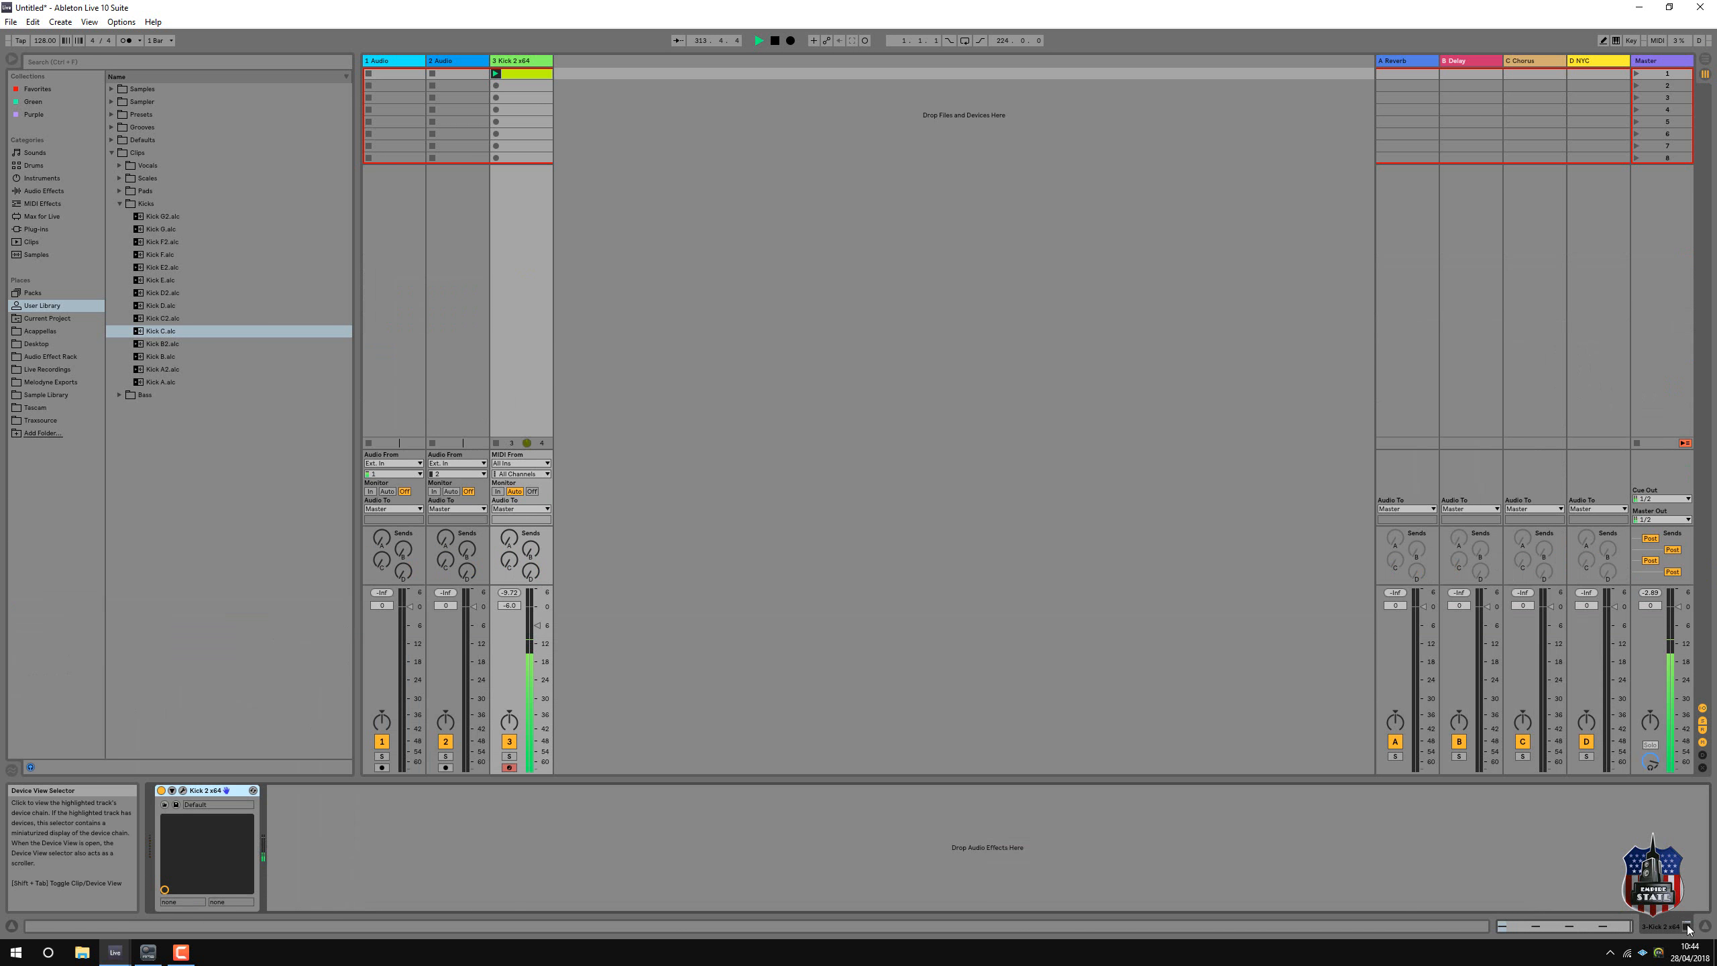
{"action": "left_click", "coordinate": [183, 790]}
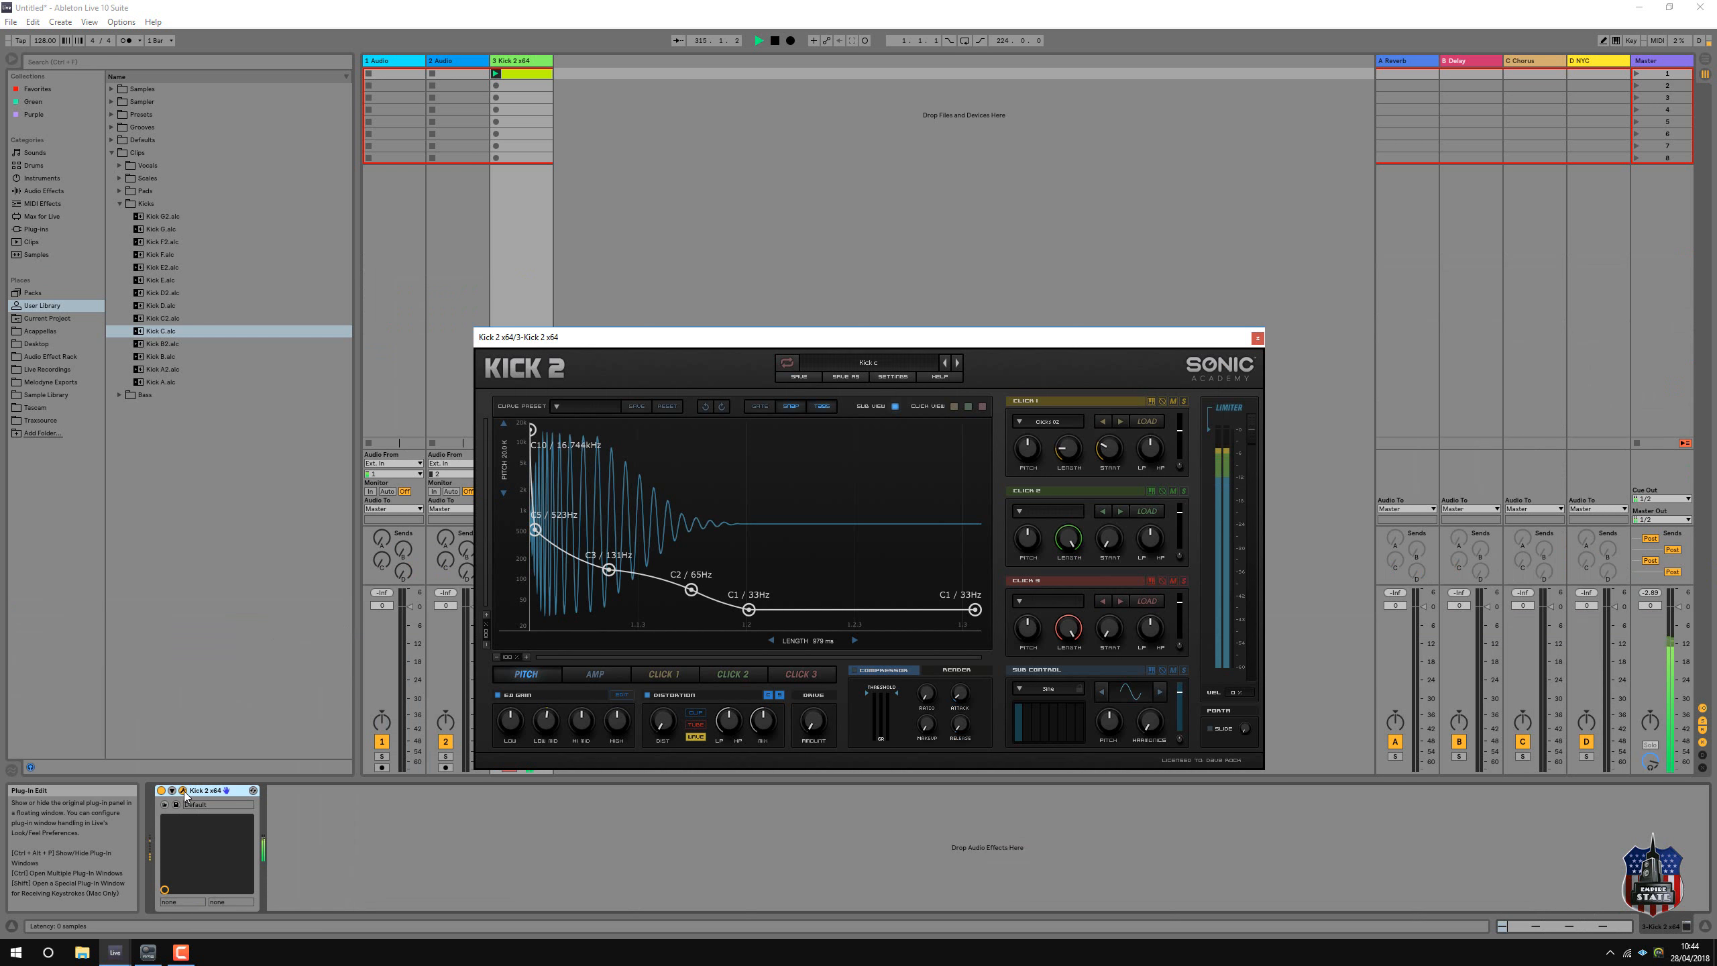
{"action": "left_click_drag", "start_coordinate": [638, 343], "coordinate": [781, 283]}
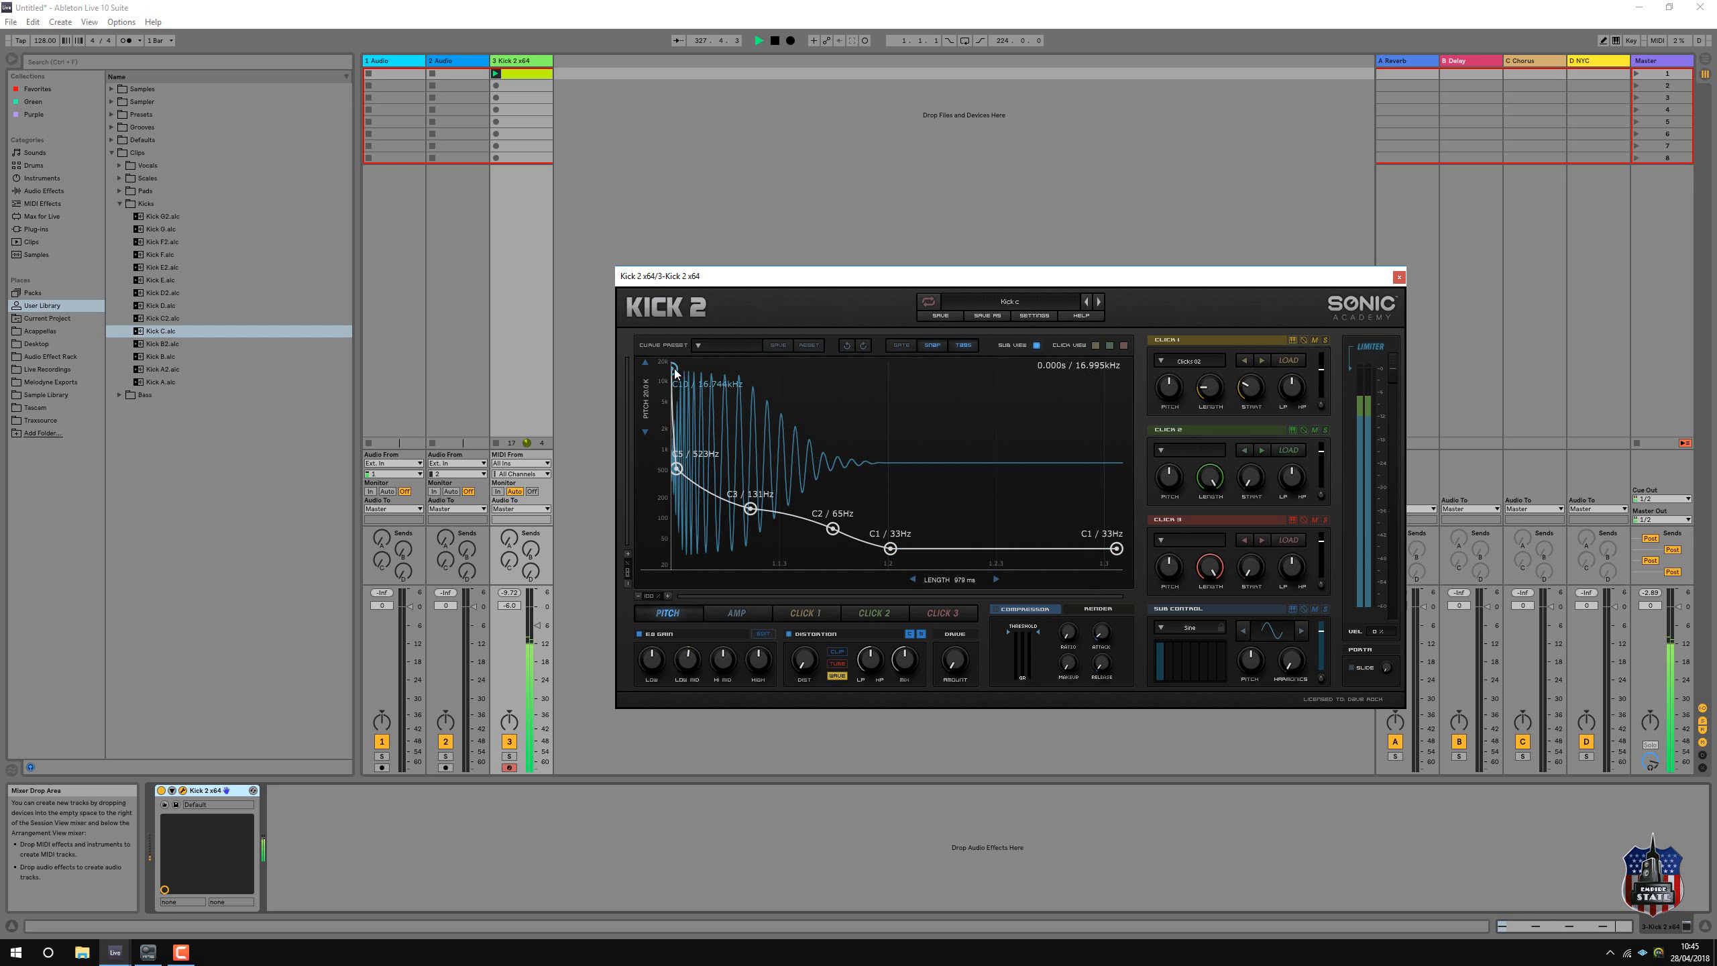
Retune the pitch envelope nodes from C to F, setting them to F9, F5, F3, F2, F1 and F1 in order.
{"action": "left_click_drag", "start_coordinate": [675, 370], "coordinate": [673, 382]}
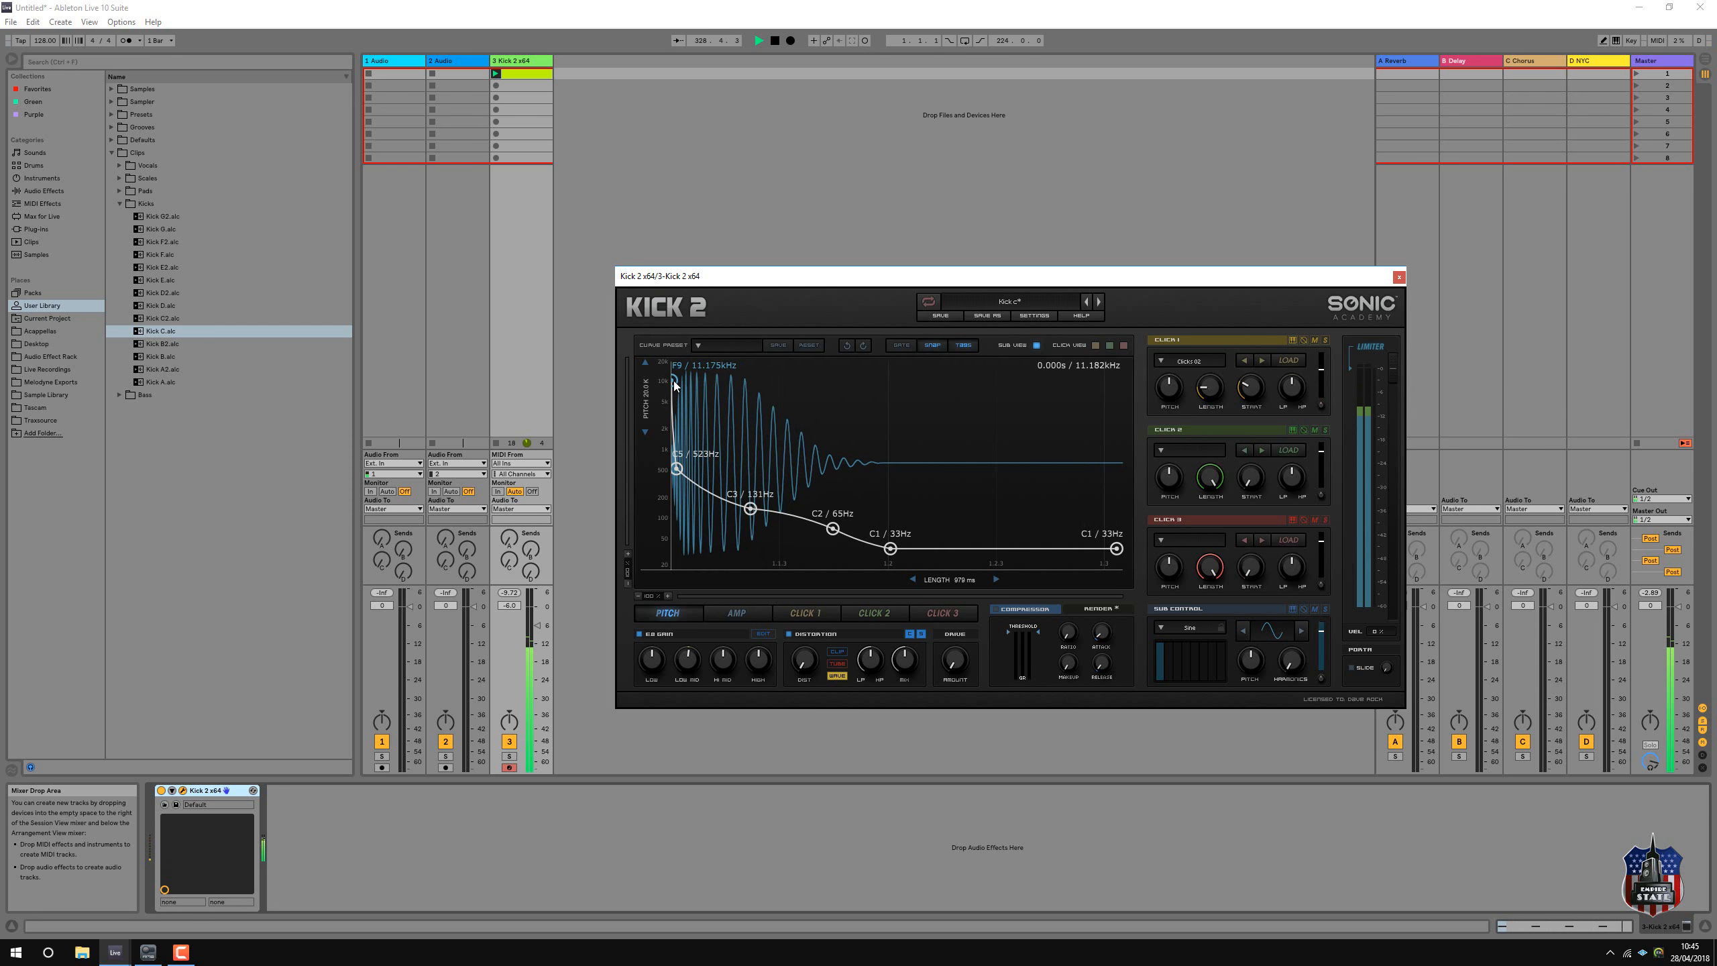
{"action": "left_click_drag", "start_coordinate": [678, 462], "coordinate": [679, 457]}
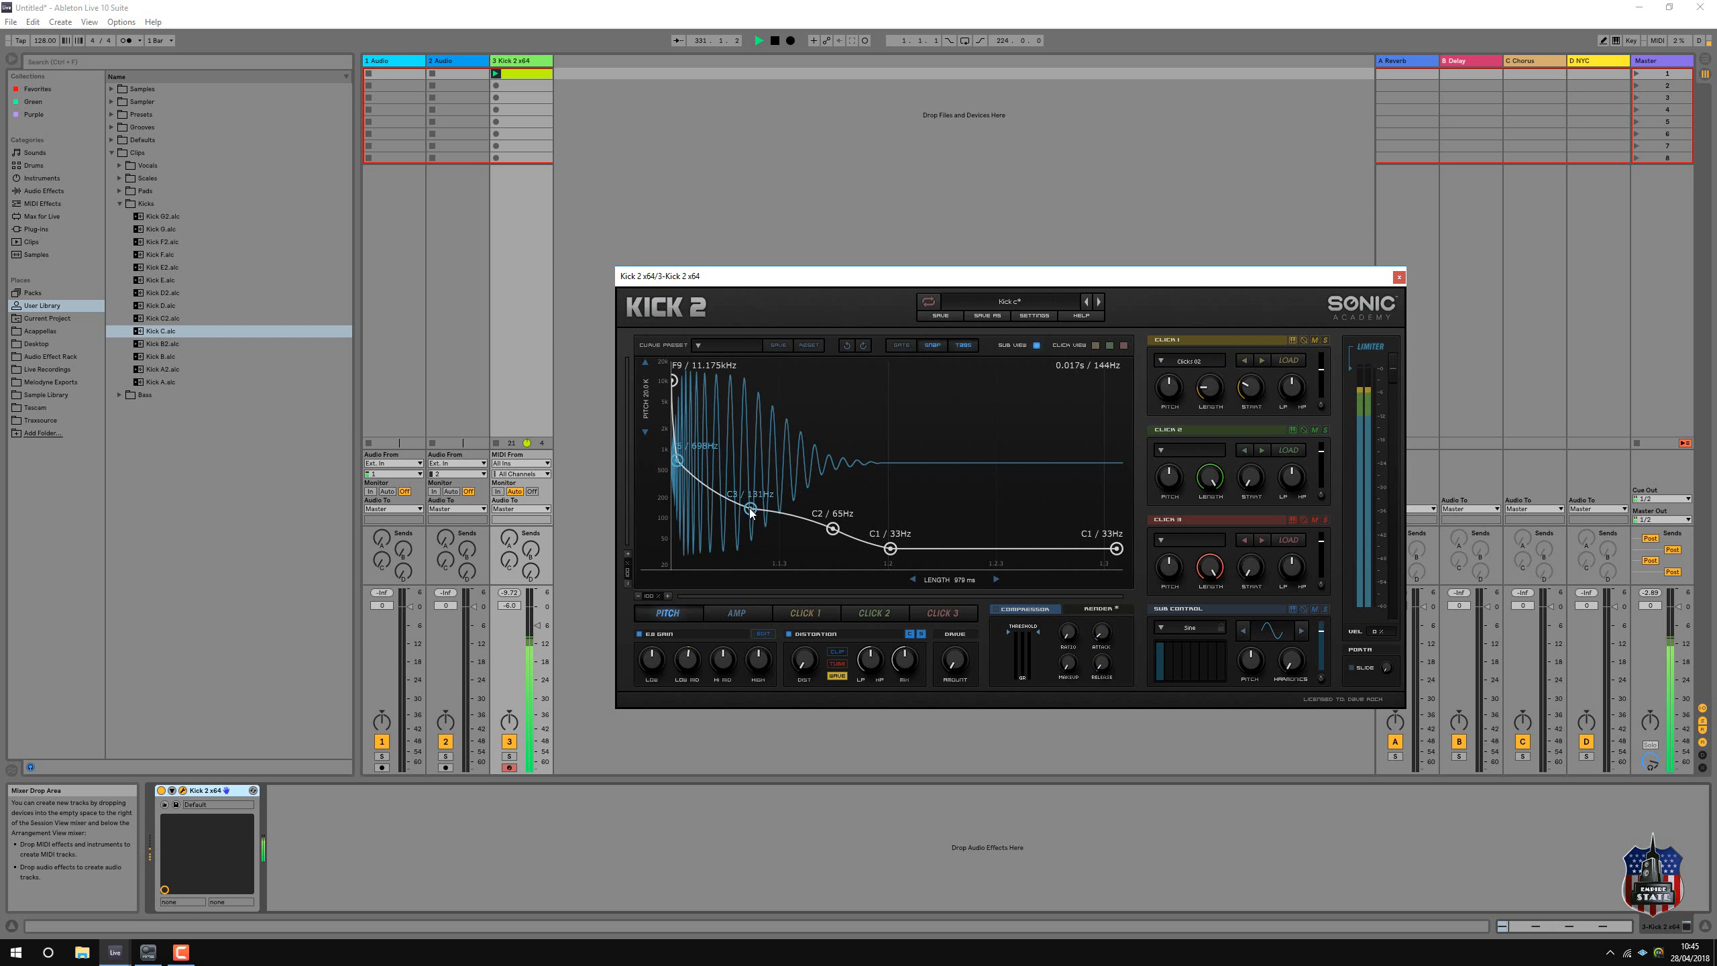
{"action": "left_click_drag", "start_coordinate": [751, 508], "coordinate": [890, 543]}
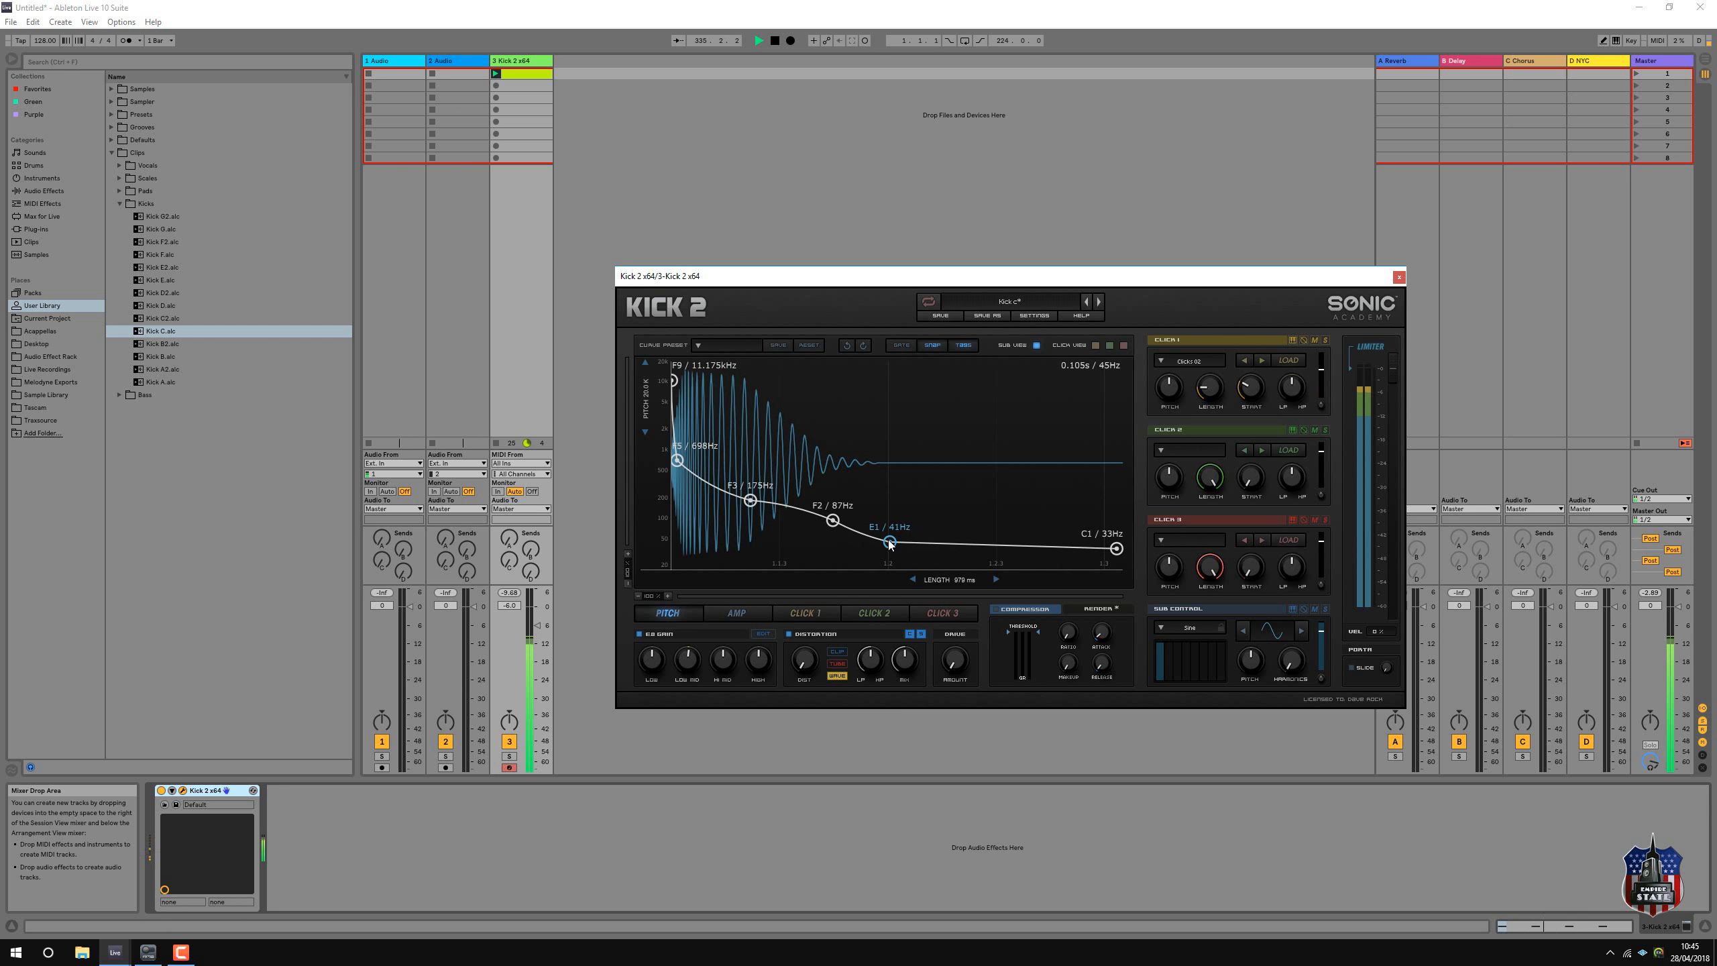
{"action": "left_click_drag", "start_coordinate": [889, 543], "coordinate": [890, 540]}
{"action": "left_click_drag", "start_coordinate": [1115, 548], "coordinate": [1116, 542]}
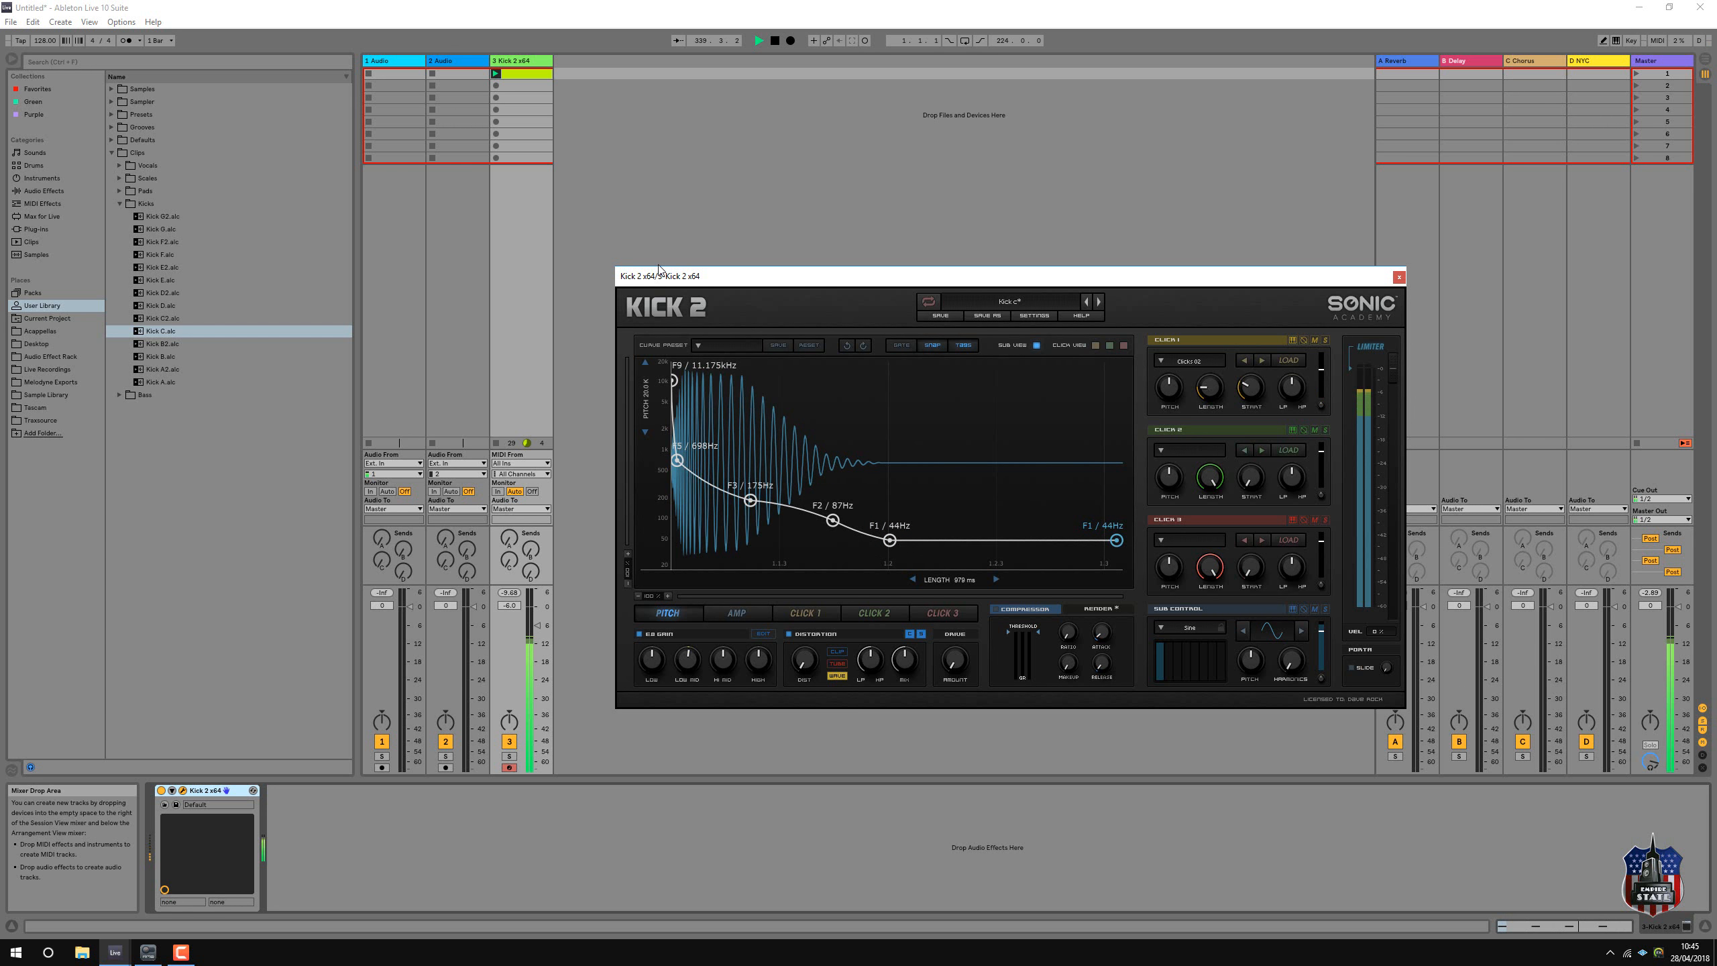
Add a second Kick 2 track with a clip in its second slot and alternate playback with the retuned kick for comparison.
{"action": "left_click_drag", "start_coordinate": [205, 790], "coordinate": [570, 93]}
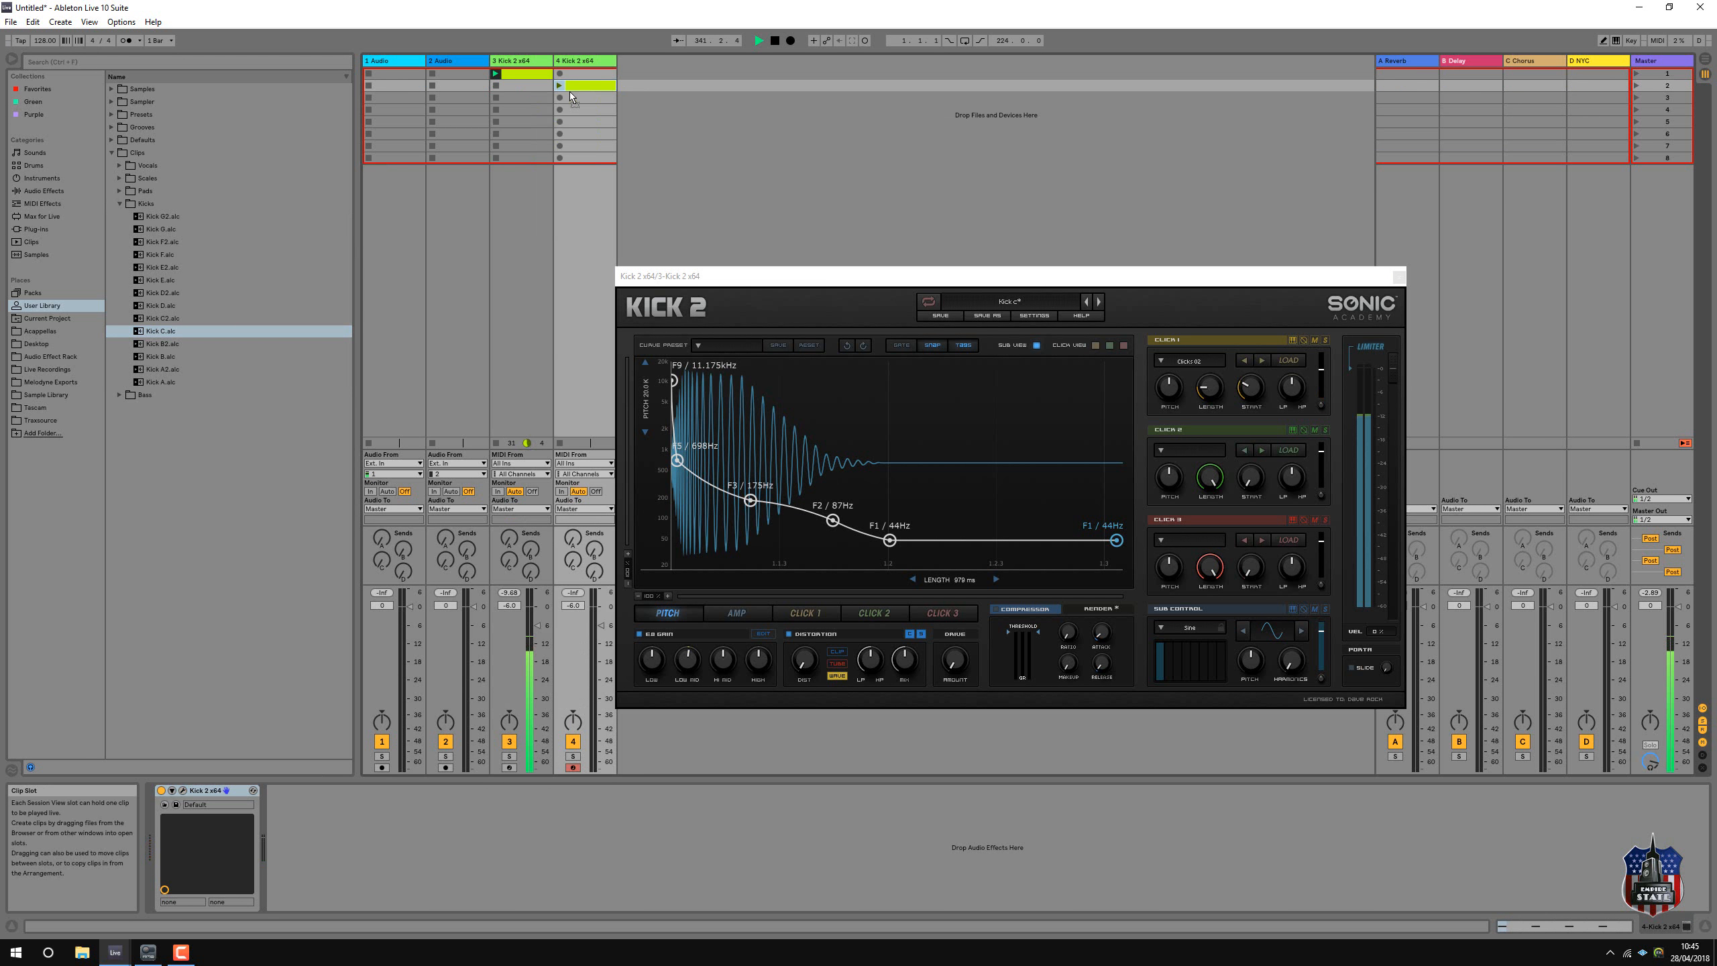
{"action": "left_click", "coordinate": [498, 158]}
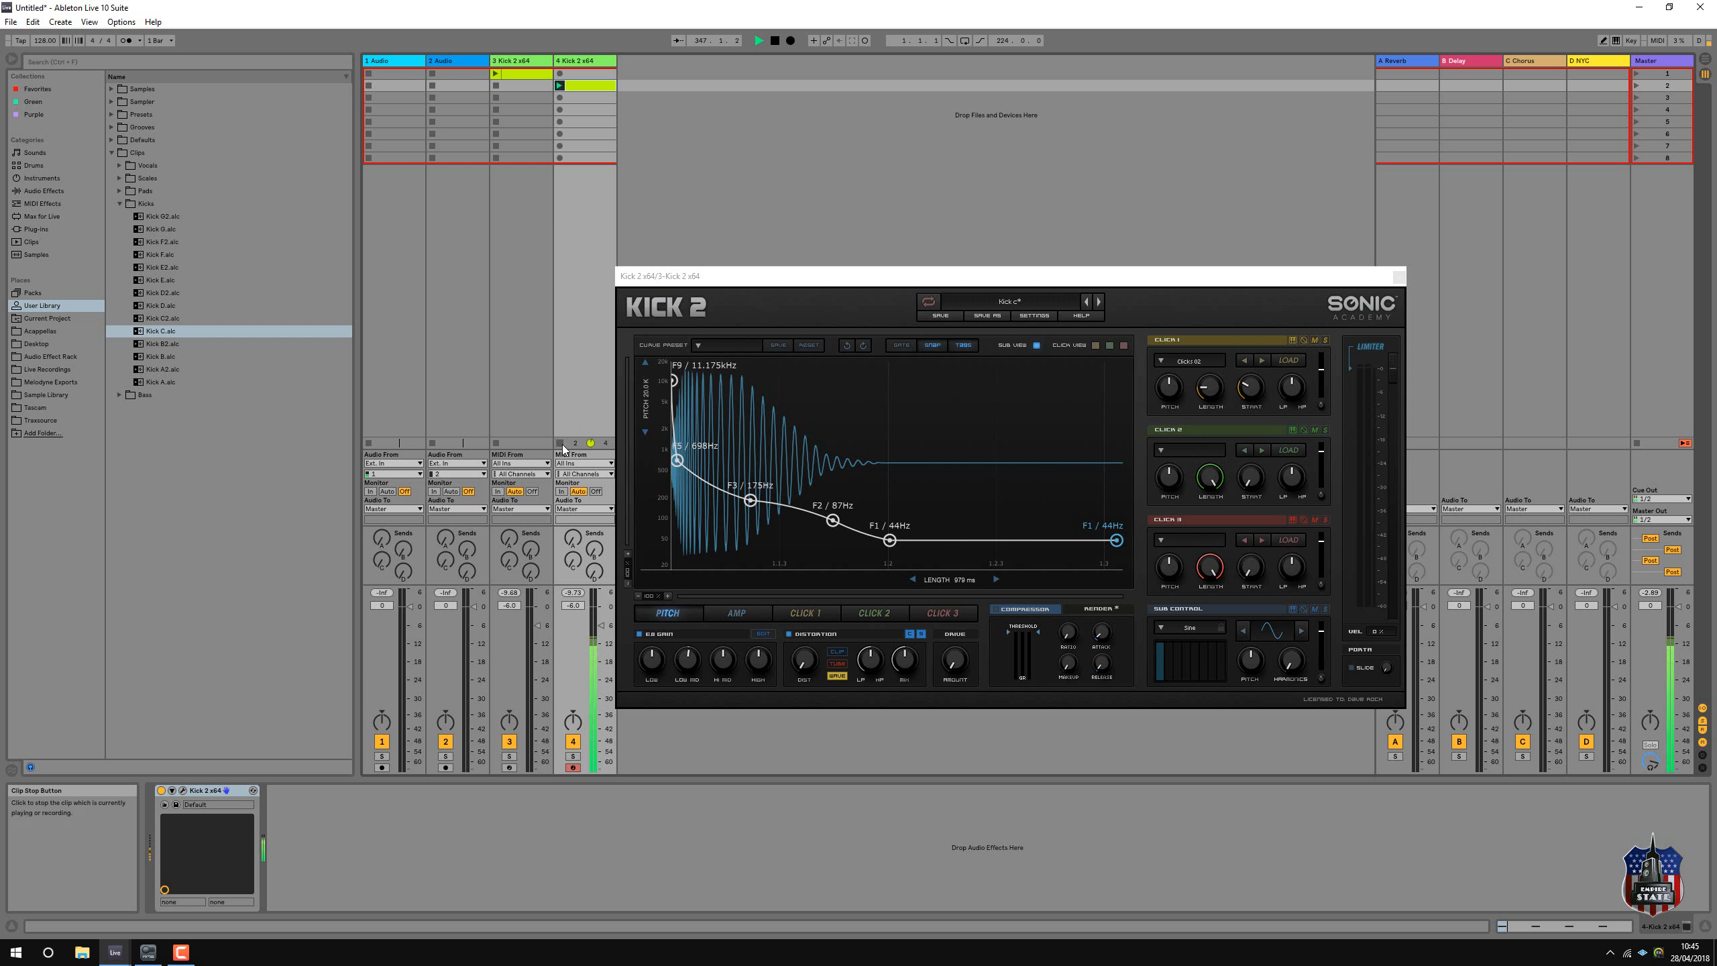
{"action": "left_click", "coordinate": [496, 73]}
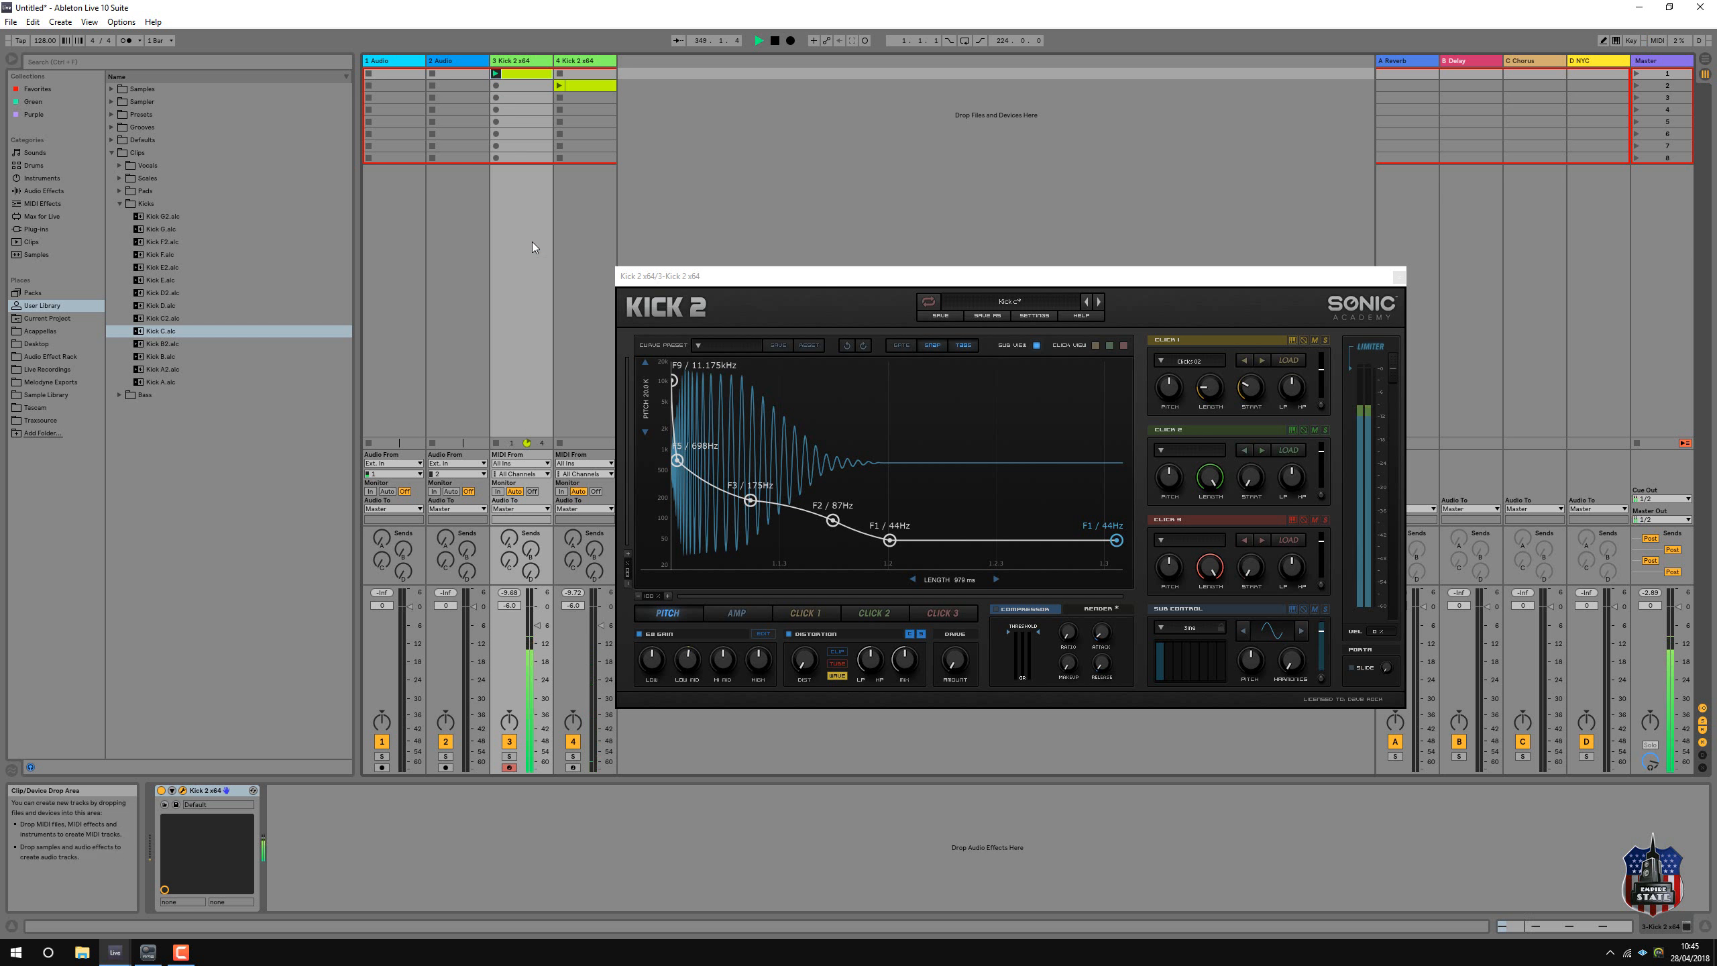
Stop and relaunch the first kick's clip, and delete the second Kick 2 track.
{"action": "left_click", "coordinate": [496, 444]}
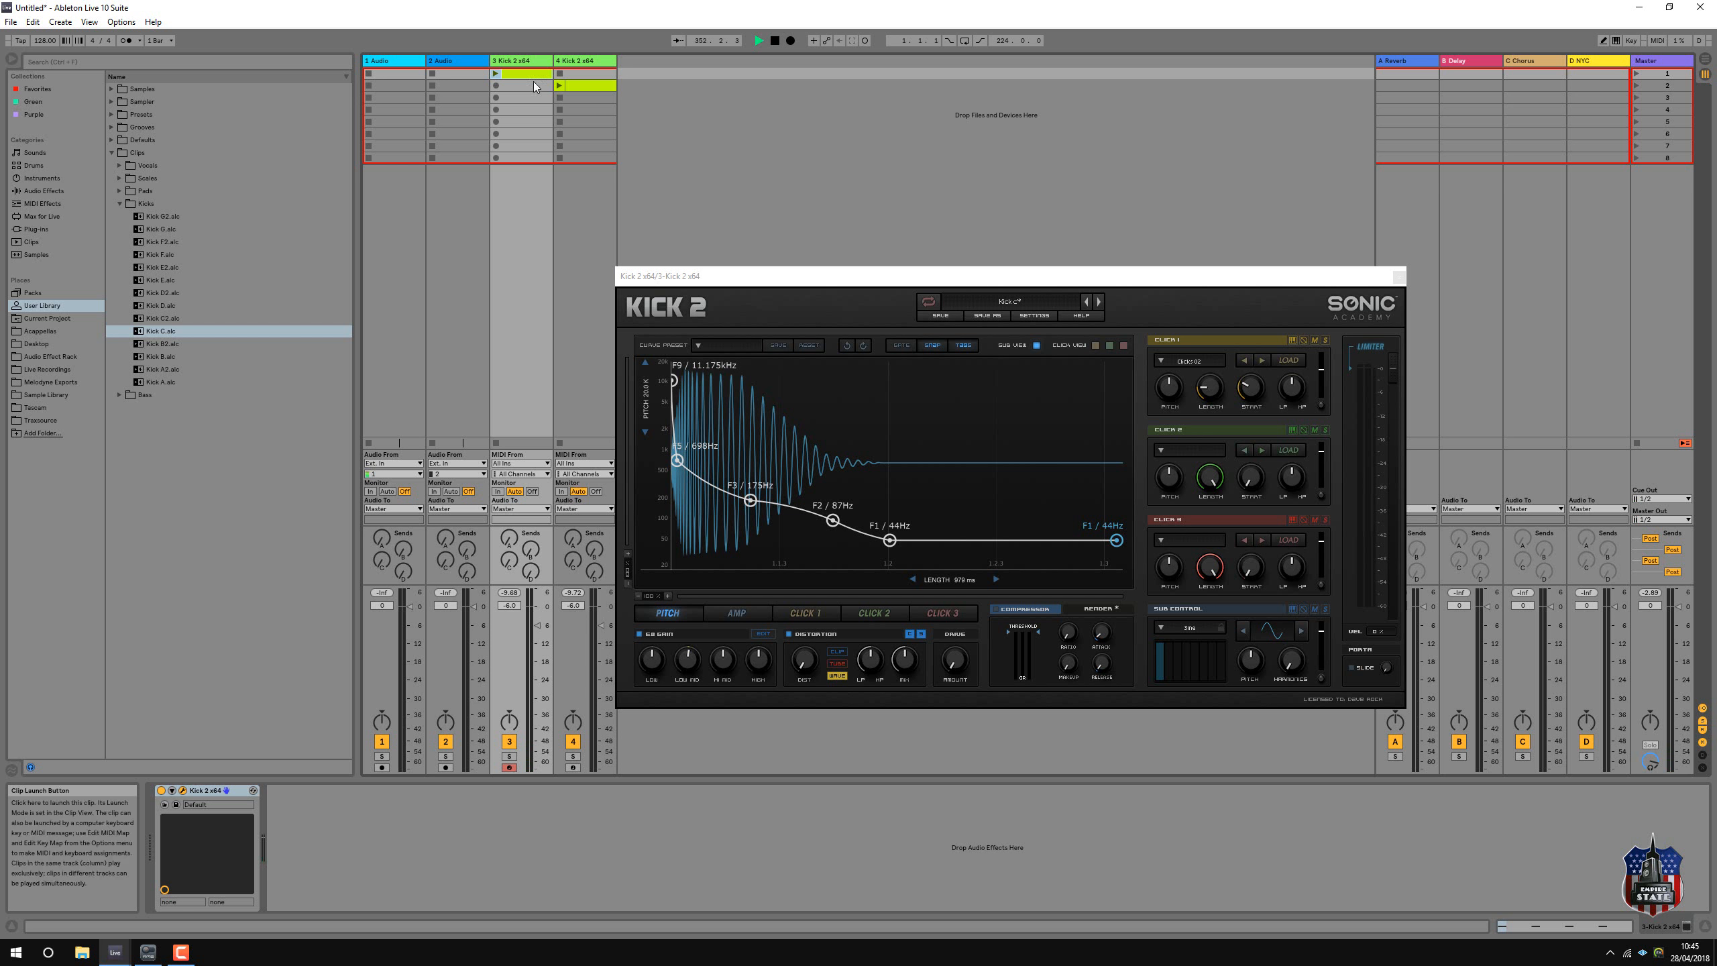
{"action": "left_click", "coordinate": [495, 74]}
{"action": "right_click", "coordinate": [574, 60]}
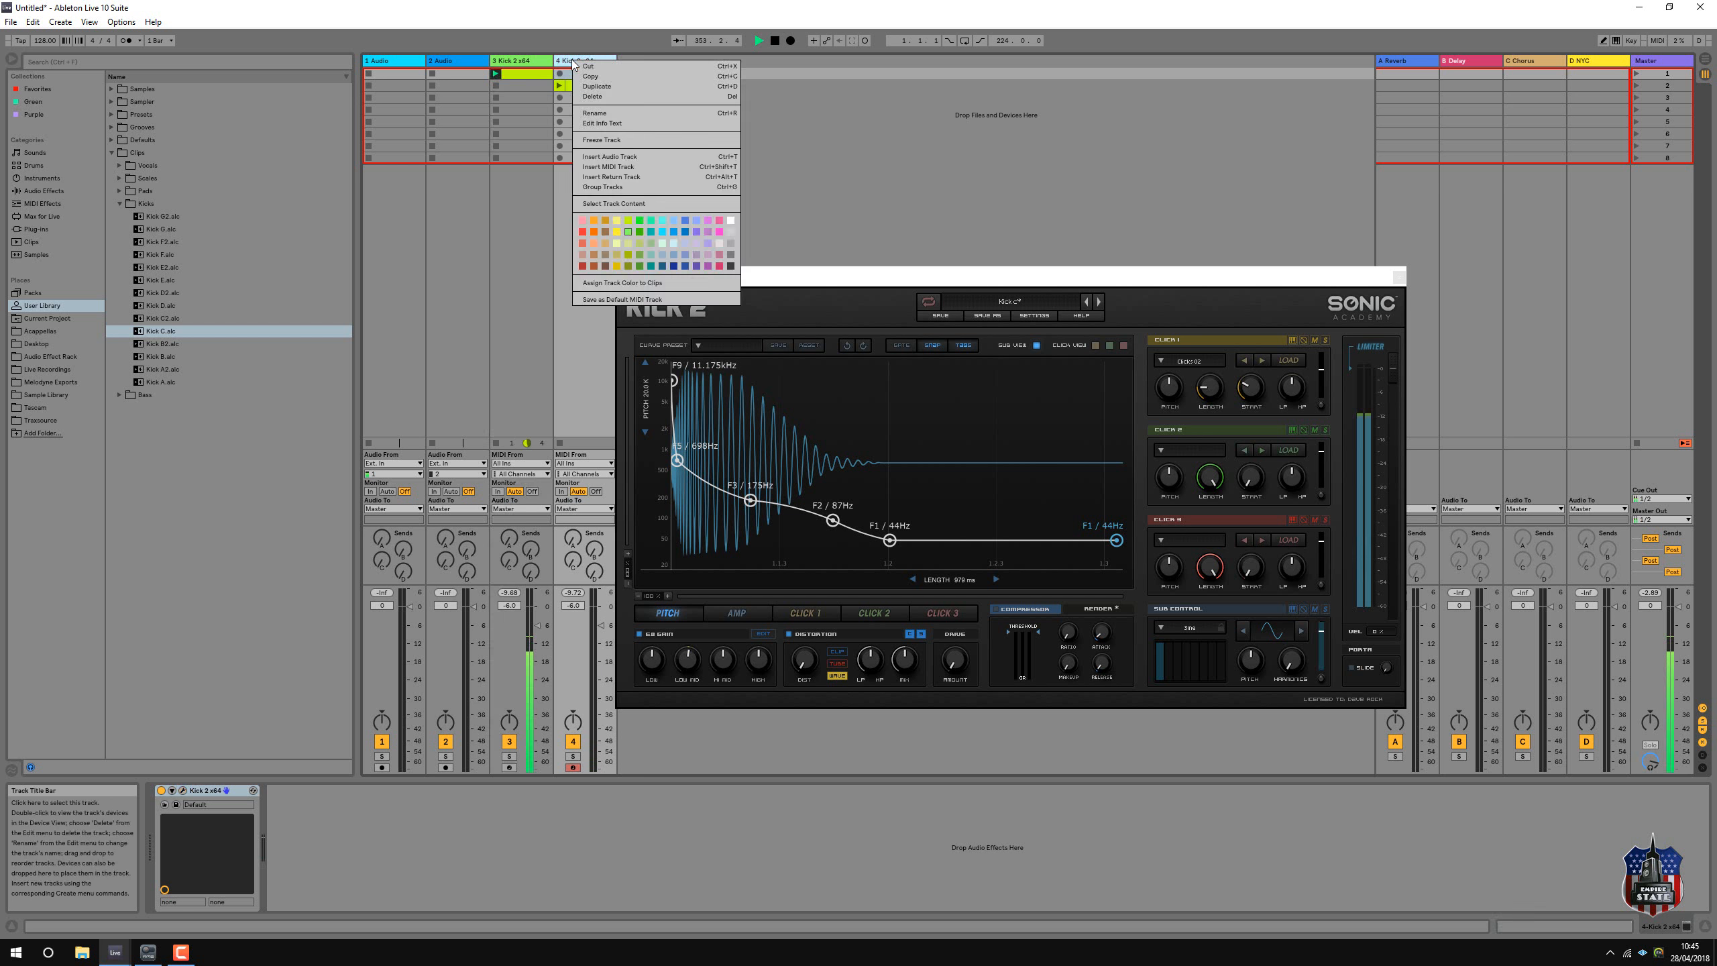
{"action": "left_click", "coordinate": [589, 97]}
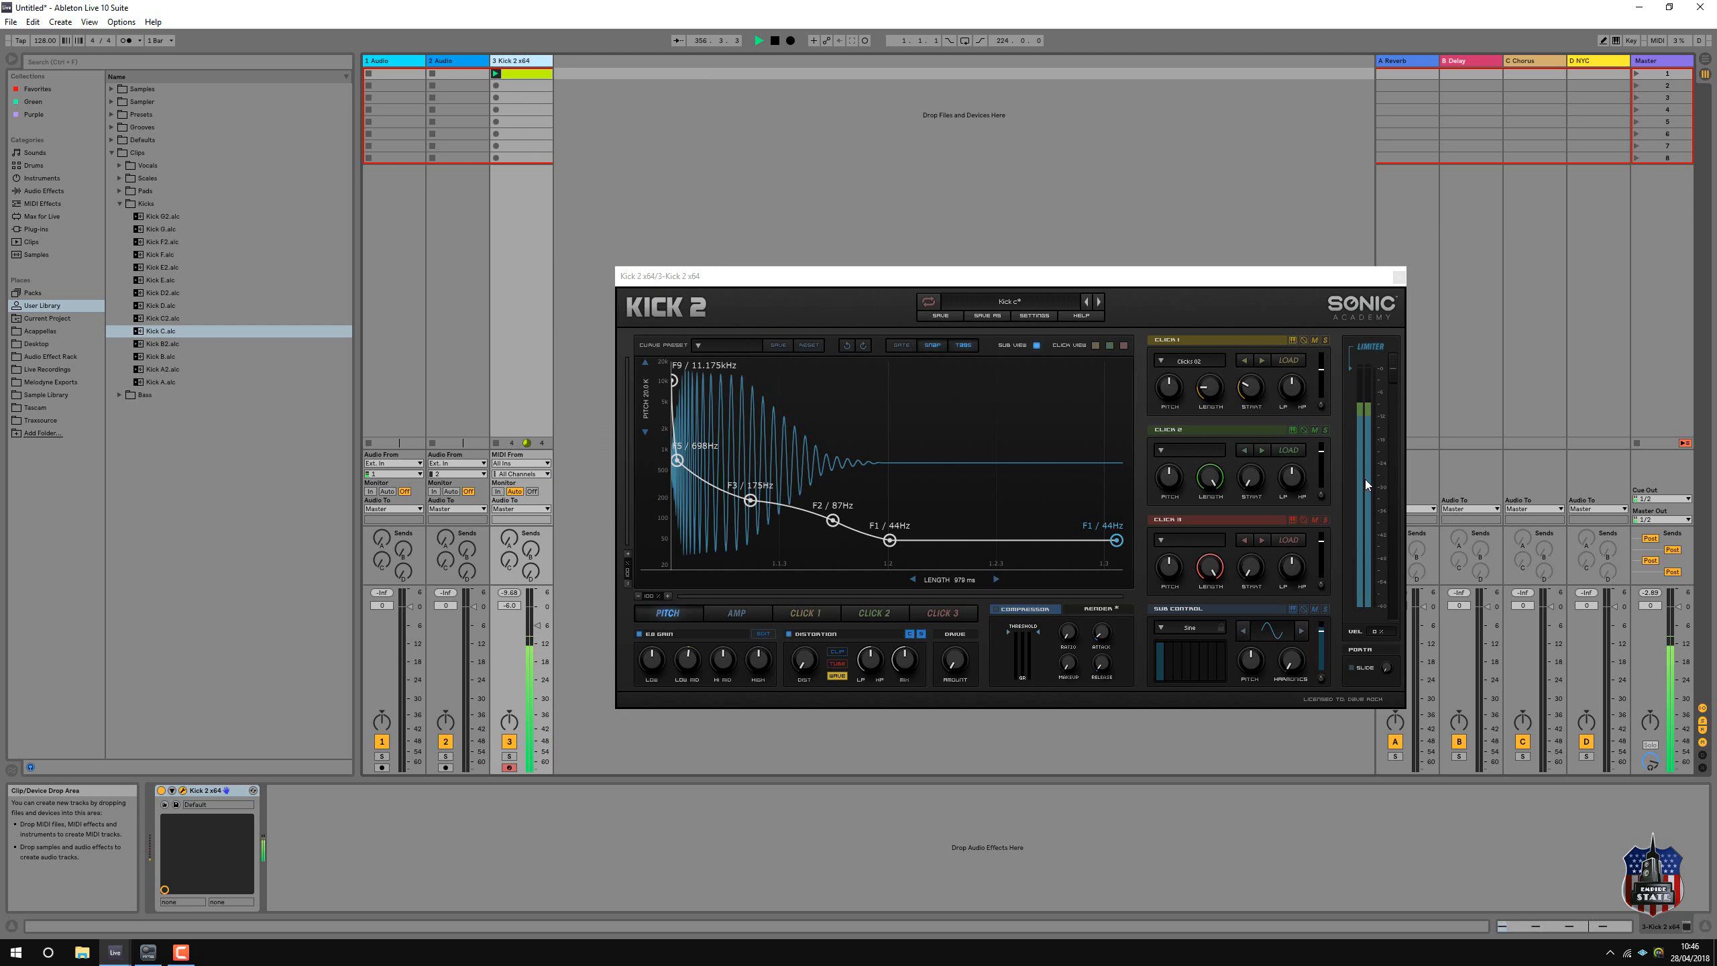
{"action": "mouse_move", "coordinate": [1392, 371]}
{"action": "left_mouse_down"}
{"action": "mouse_move", "coordinate": [1391, 446]}
{"action": "mouse_move", "coordinate": [1388, 366]}
{"action": "left_mouse_up"}
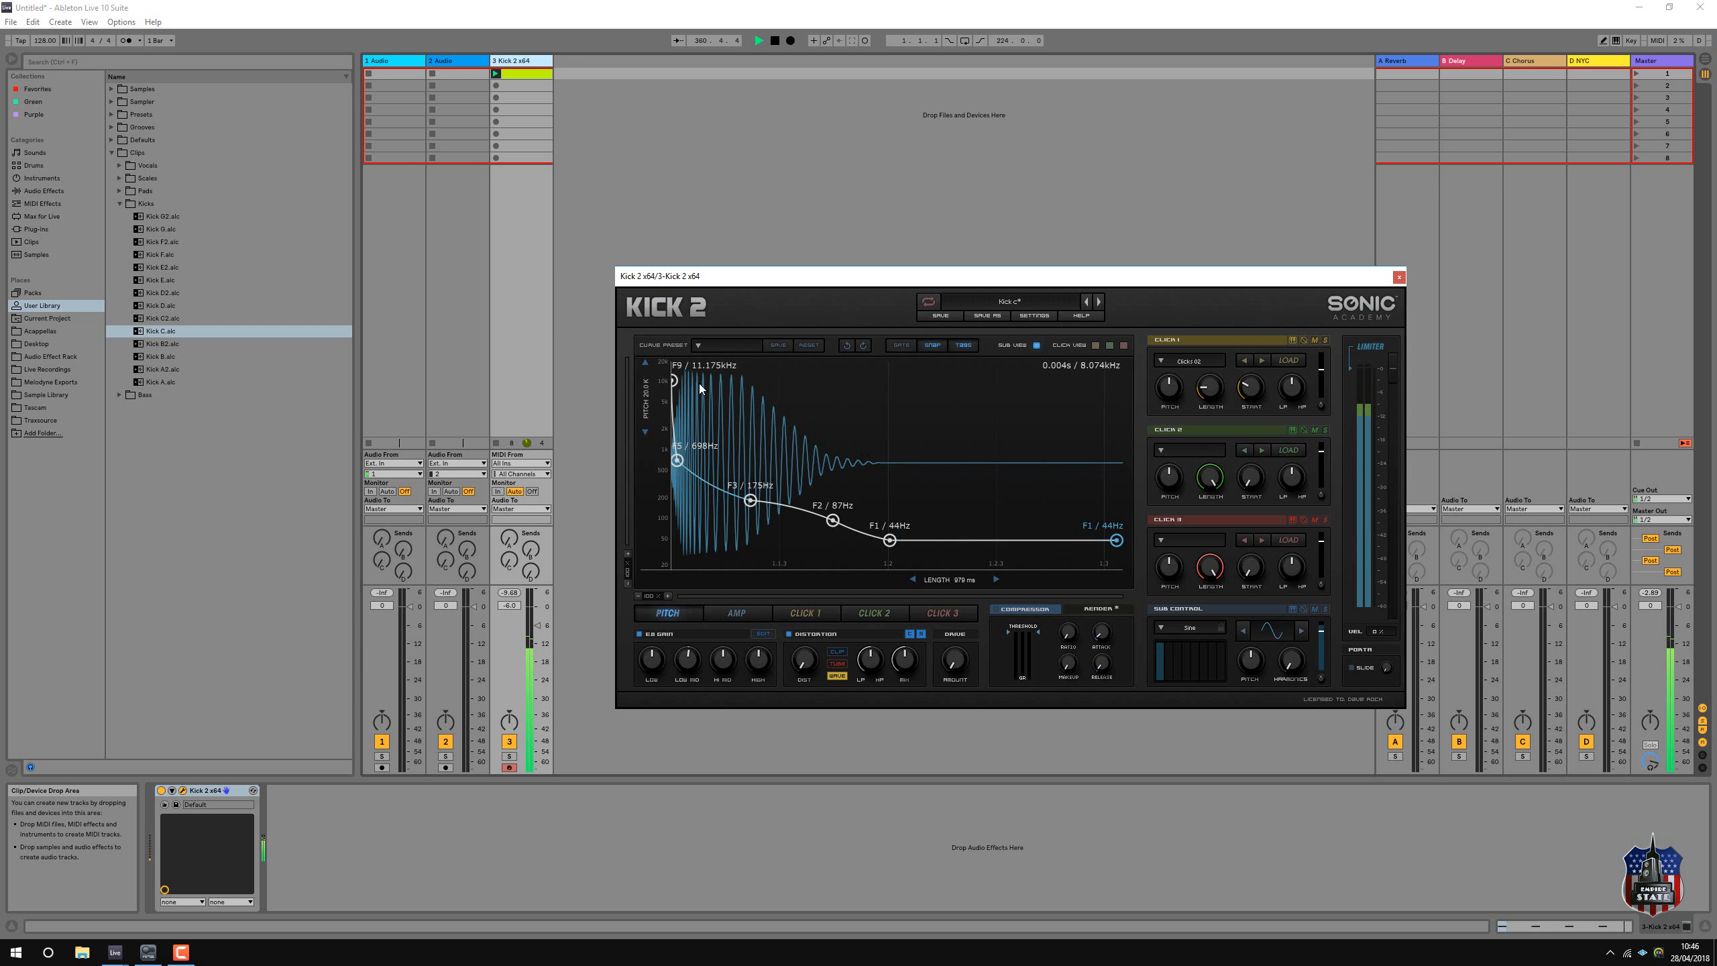
Load the Thumpy preset from the factory Techno category into Kick 2.
{"action": "left_click", "coordinate": [1011, 299]}
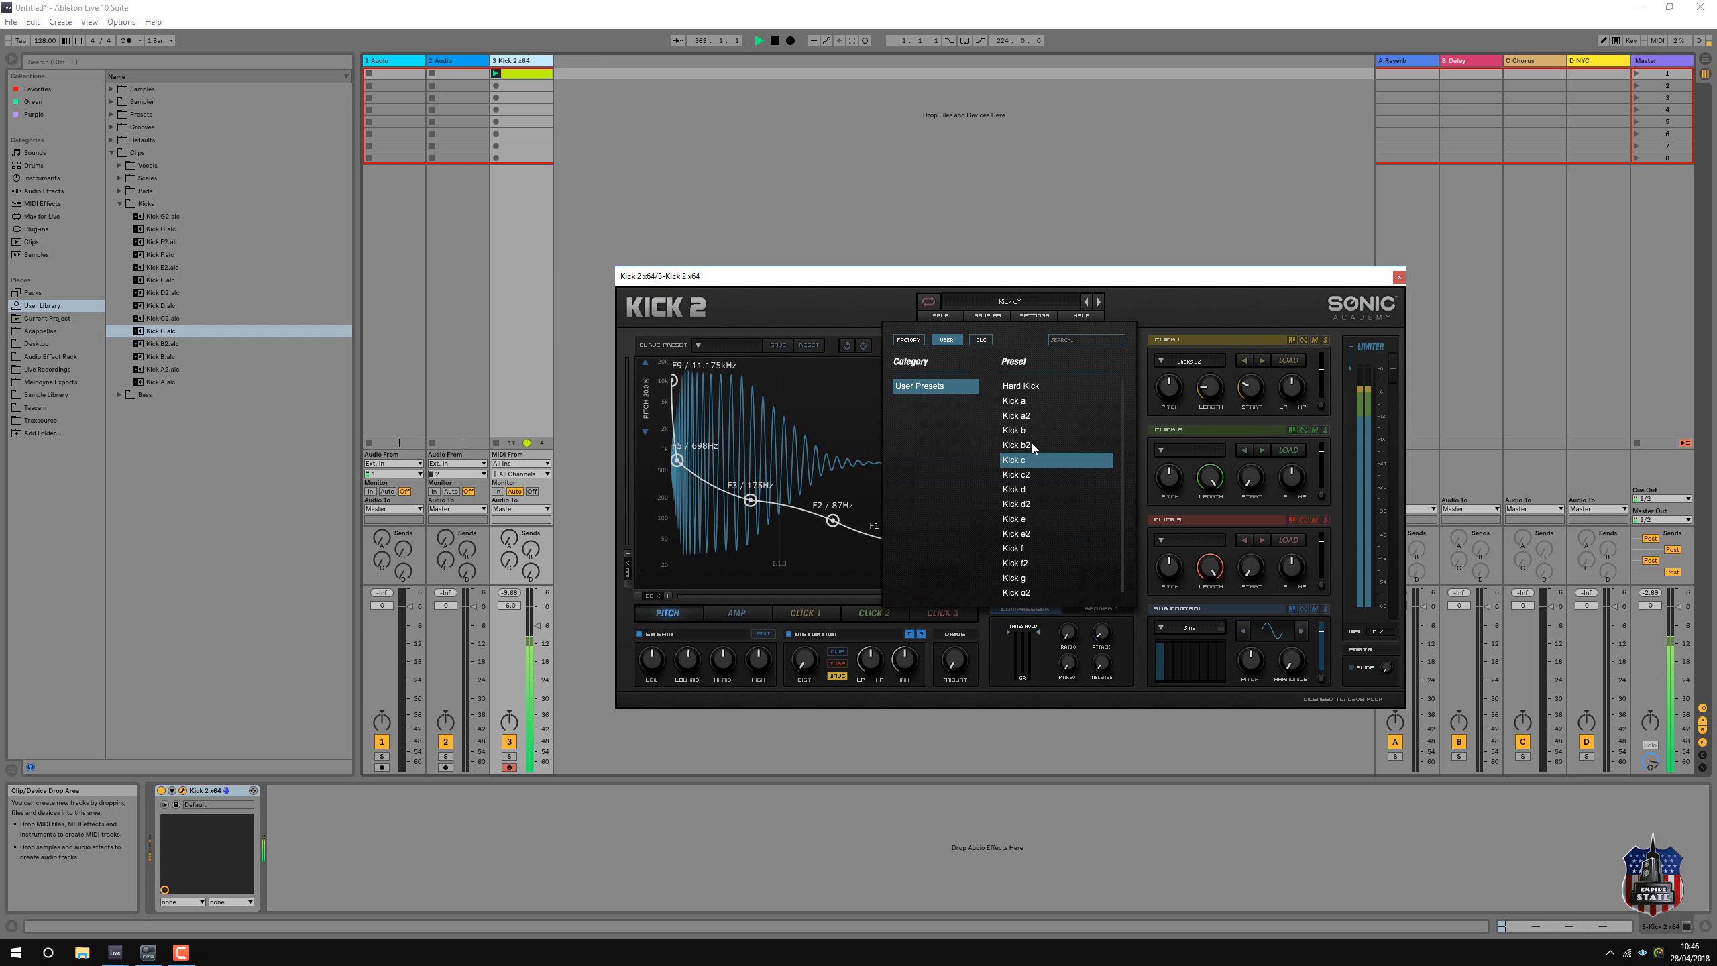
{"action": "left_click", "coordinate": [909, 340]}
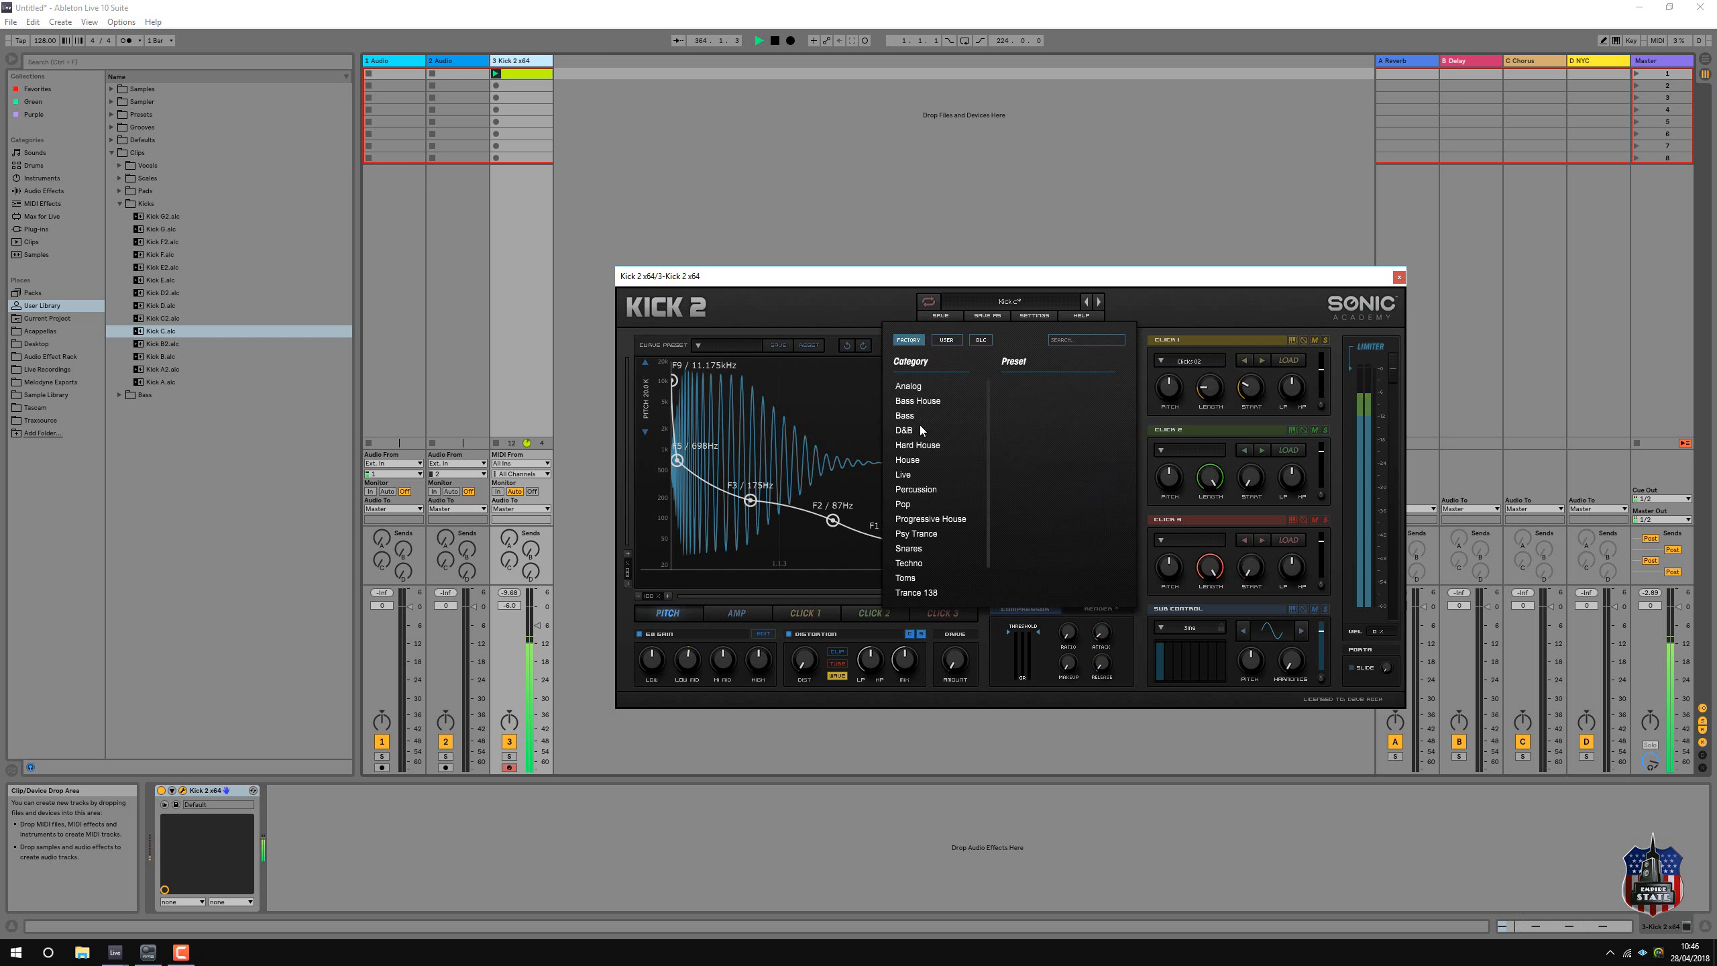
{"action": "left_click", "coordinate": [912, 564]}
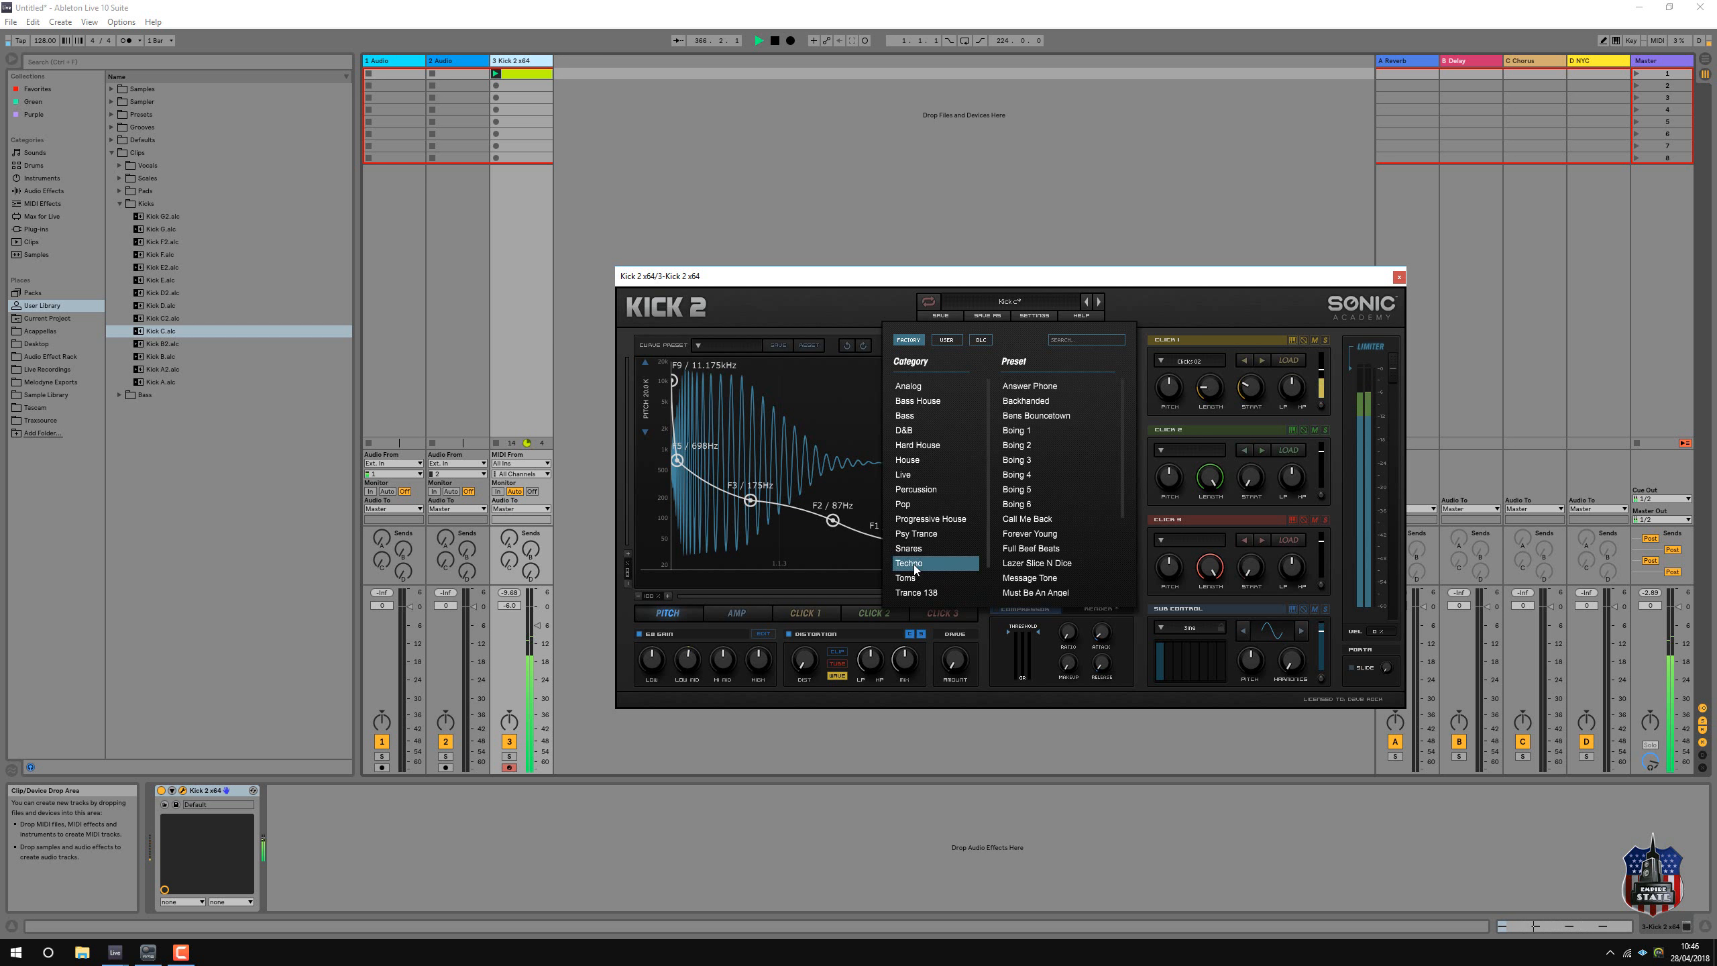
{"action": "scroll", "coordinate": [1052, 477], "scroll_direction": "down", "scroll_amount": 3}
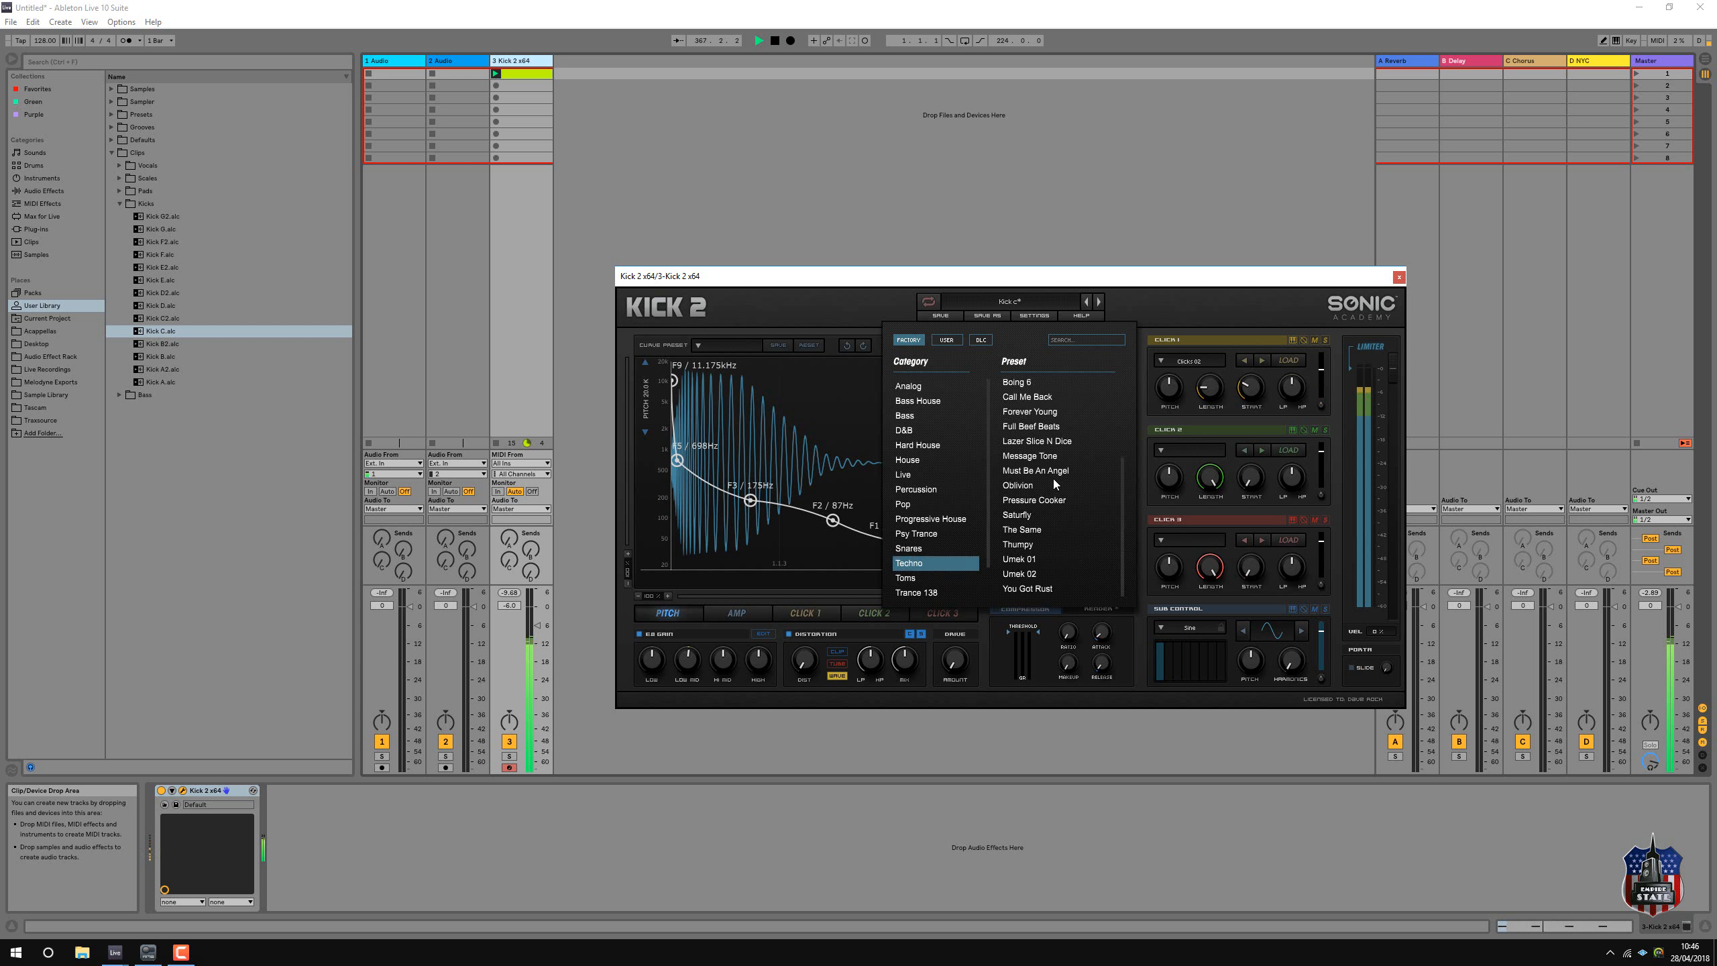
{"action": "left_click", "coordinate": [1020, 545]}
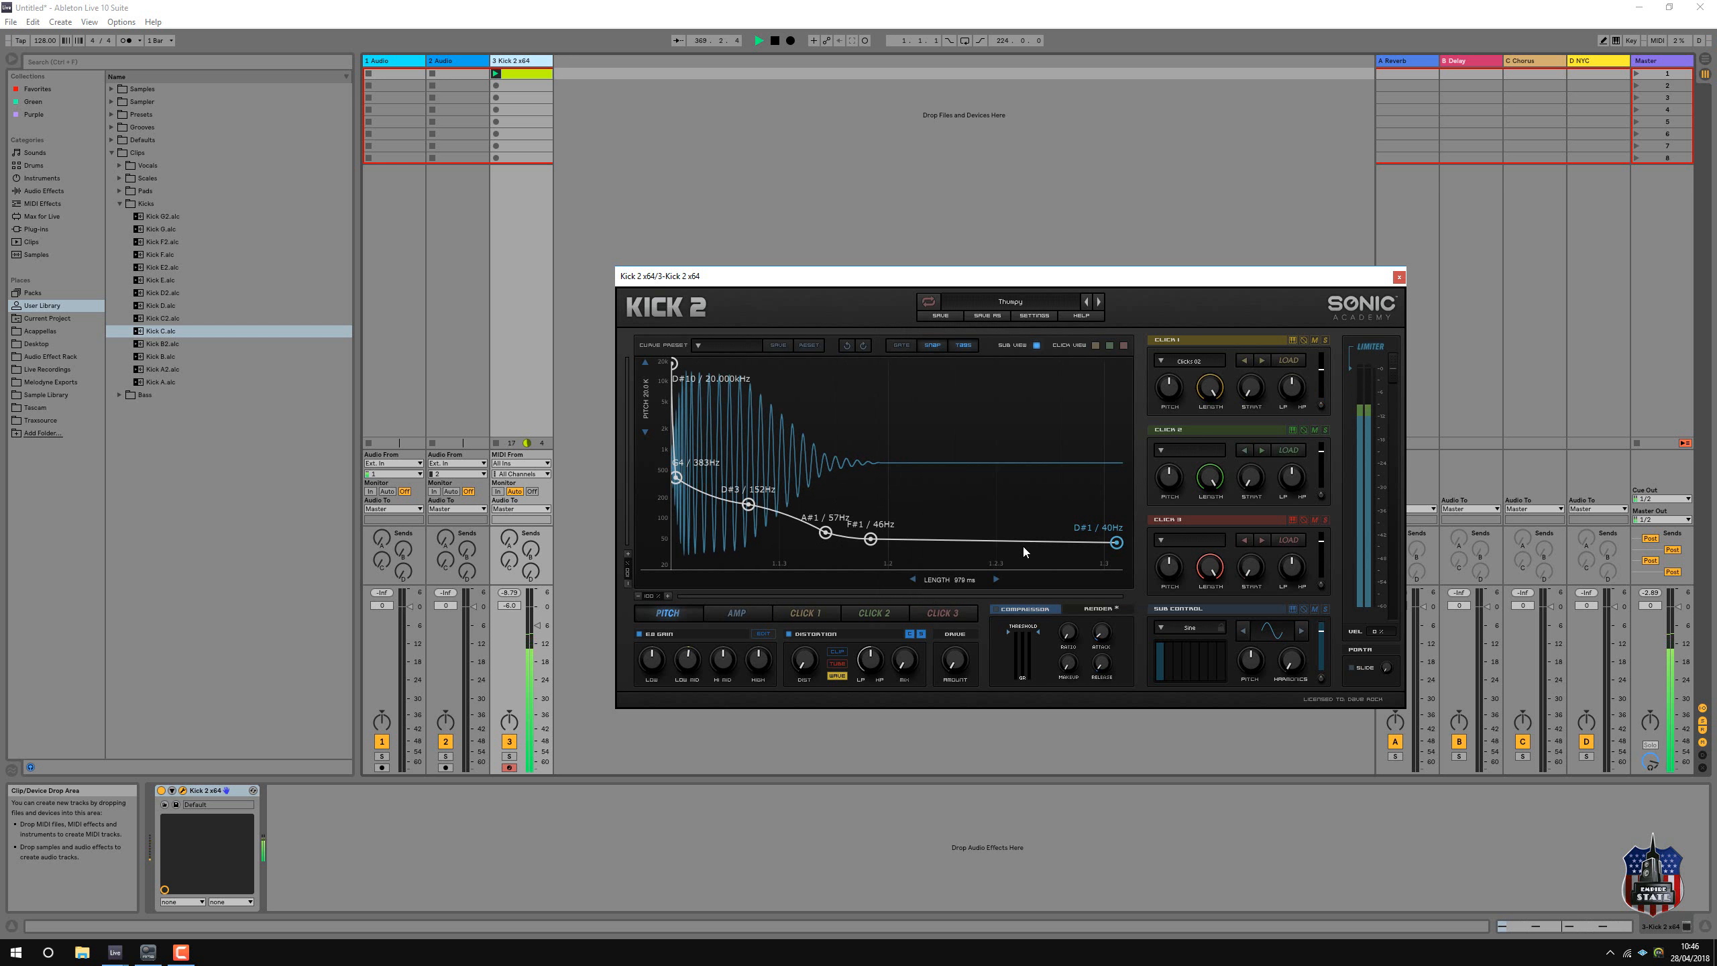
Audition the next Techno presets in sequence: Umek 01, Umek 02 and You Got Rust.
{"action": "left_click", "coordinate": [1098, 302]}
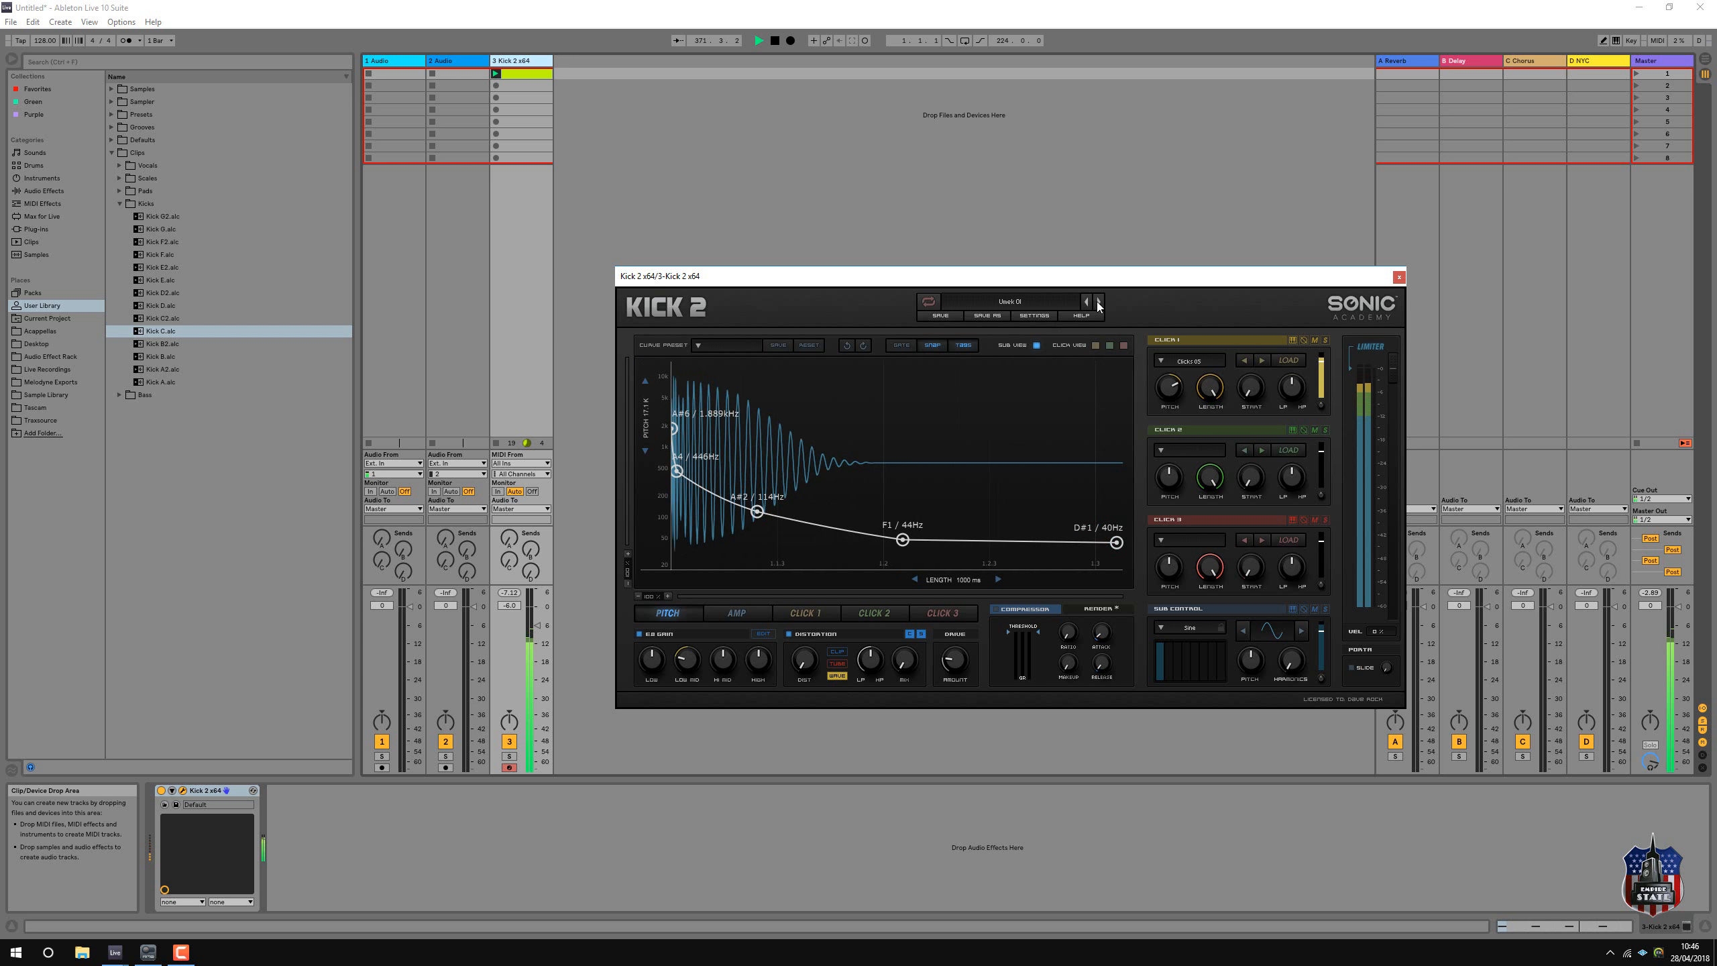
{"action": "left_click", "coordinate": [1098, 303]}
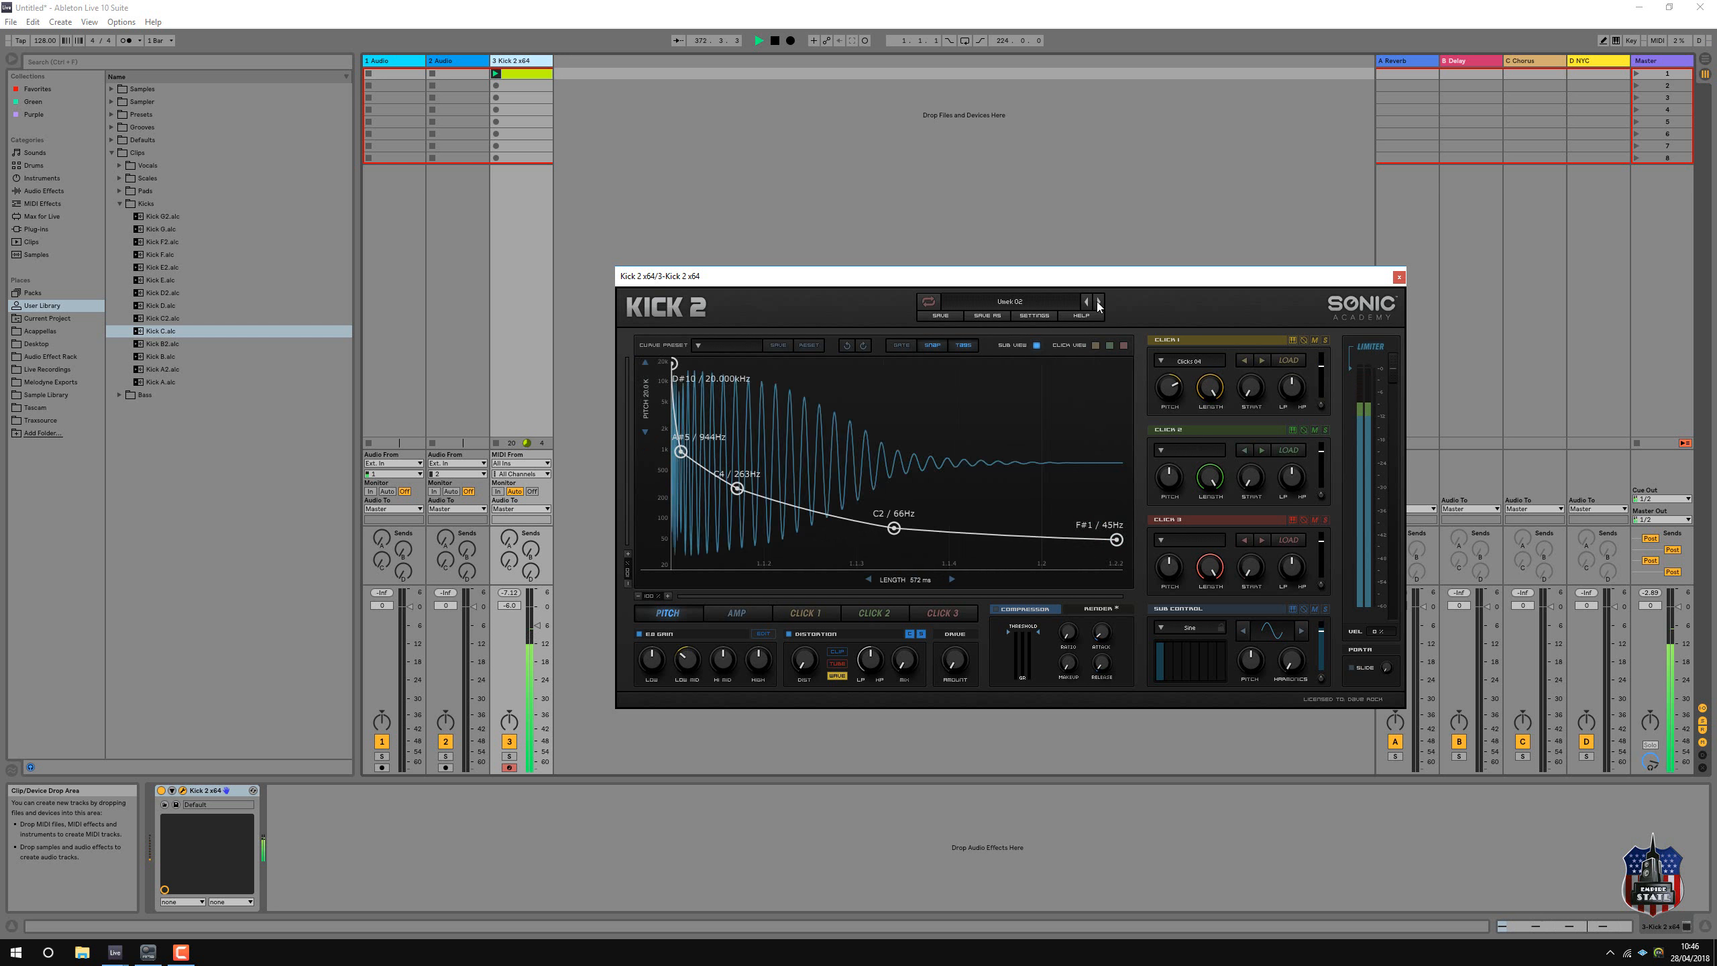
{"action": "left_click", "coordinate": [1097, 303]}
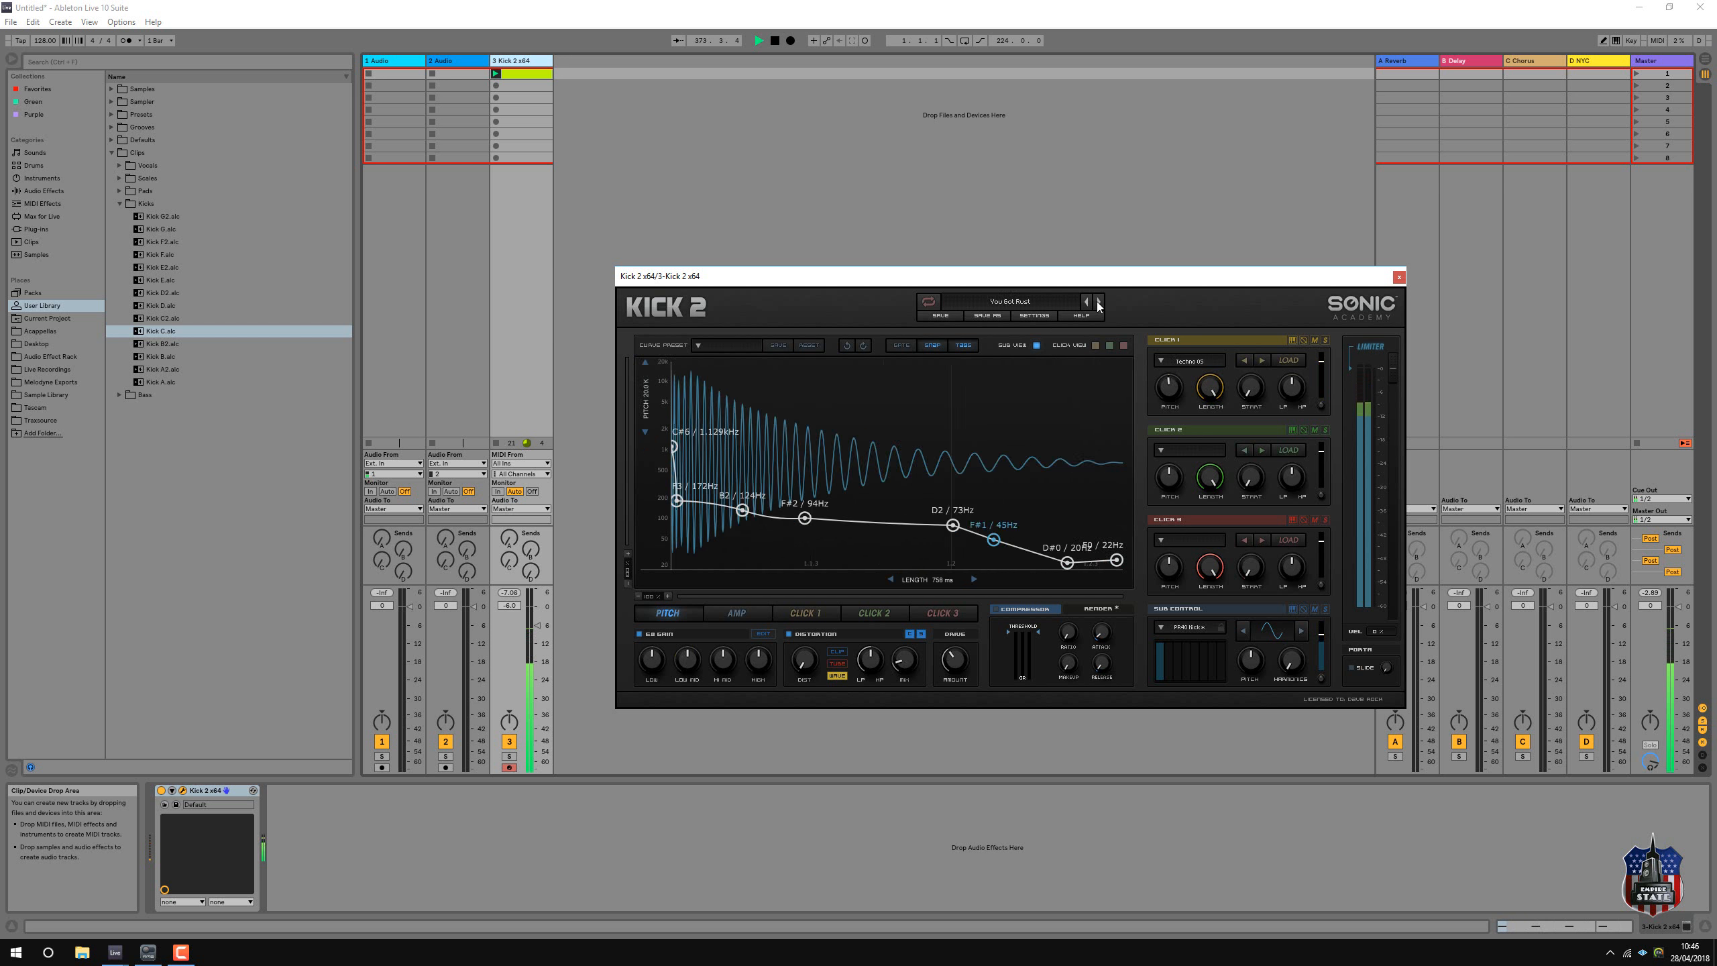
Load the Jack It preset from the factory House category into Kick 2.
{"action": "left_click", "coordinate": [1051, 302]}
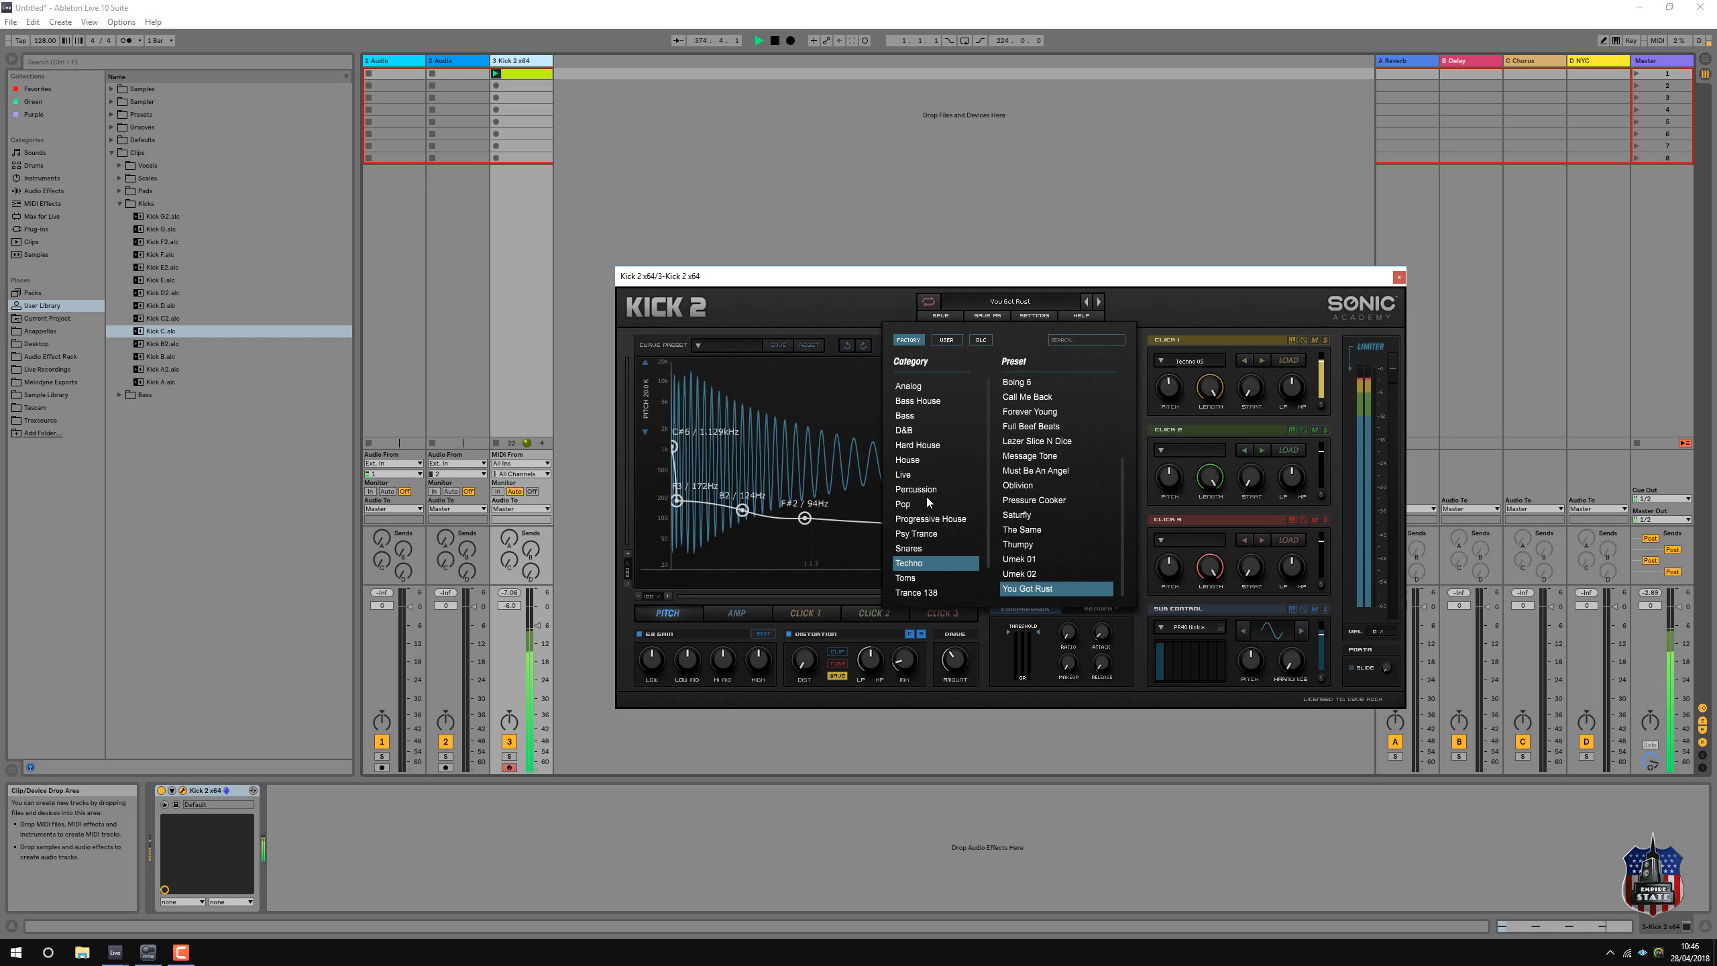
{"action": "left_click", "coordinate": [908, 461]}
{"action": "scroll", "coordinate": [1043, 475], "scroll_direction": "down", "scroll_amount": 5}
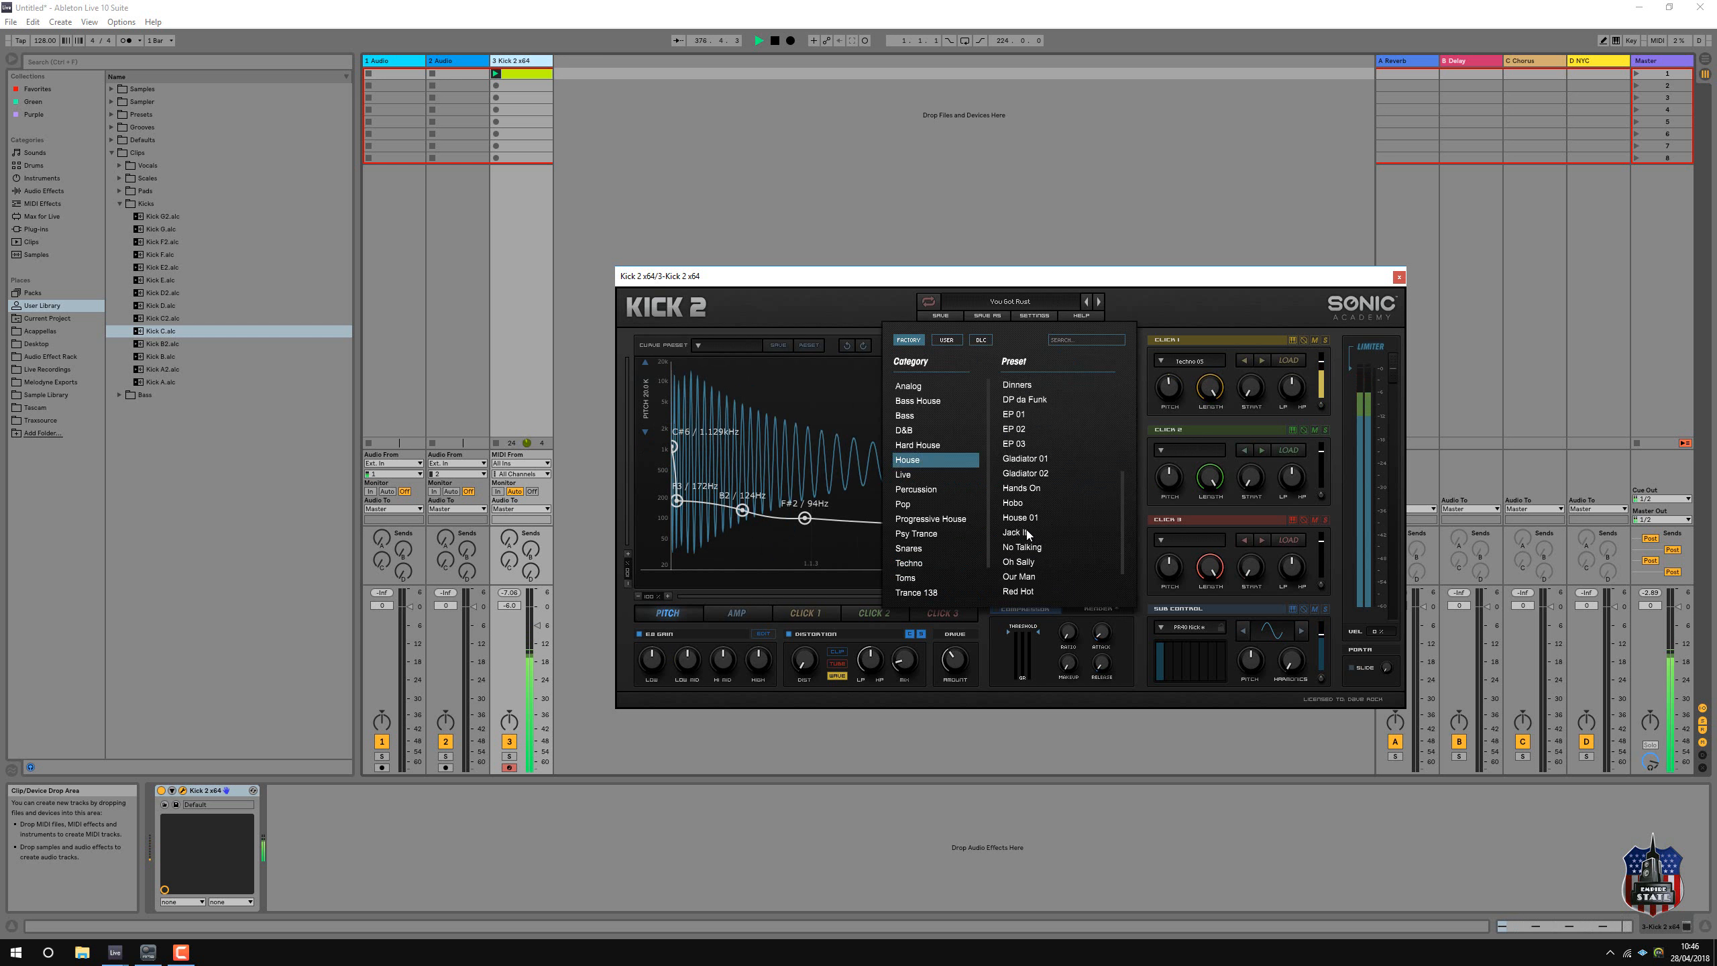
{"action": "left_click", "coordinate": [1025, 532]}
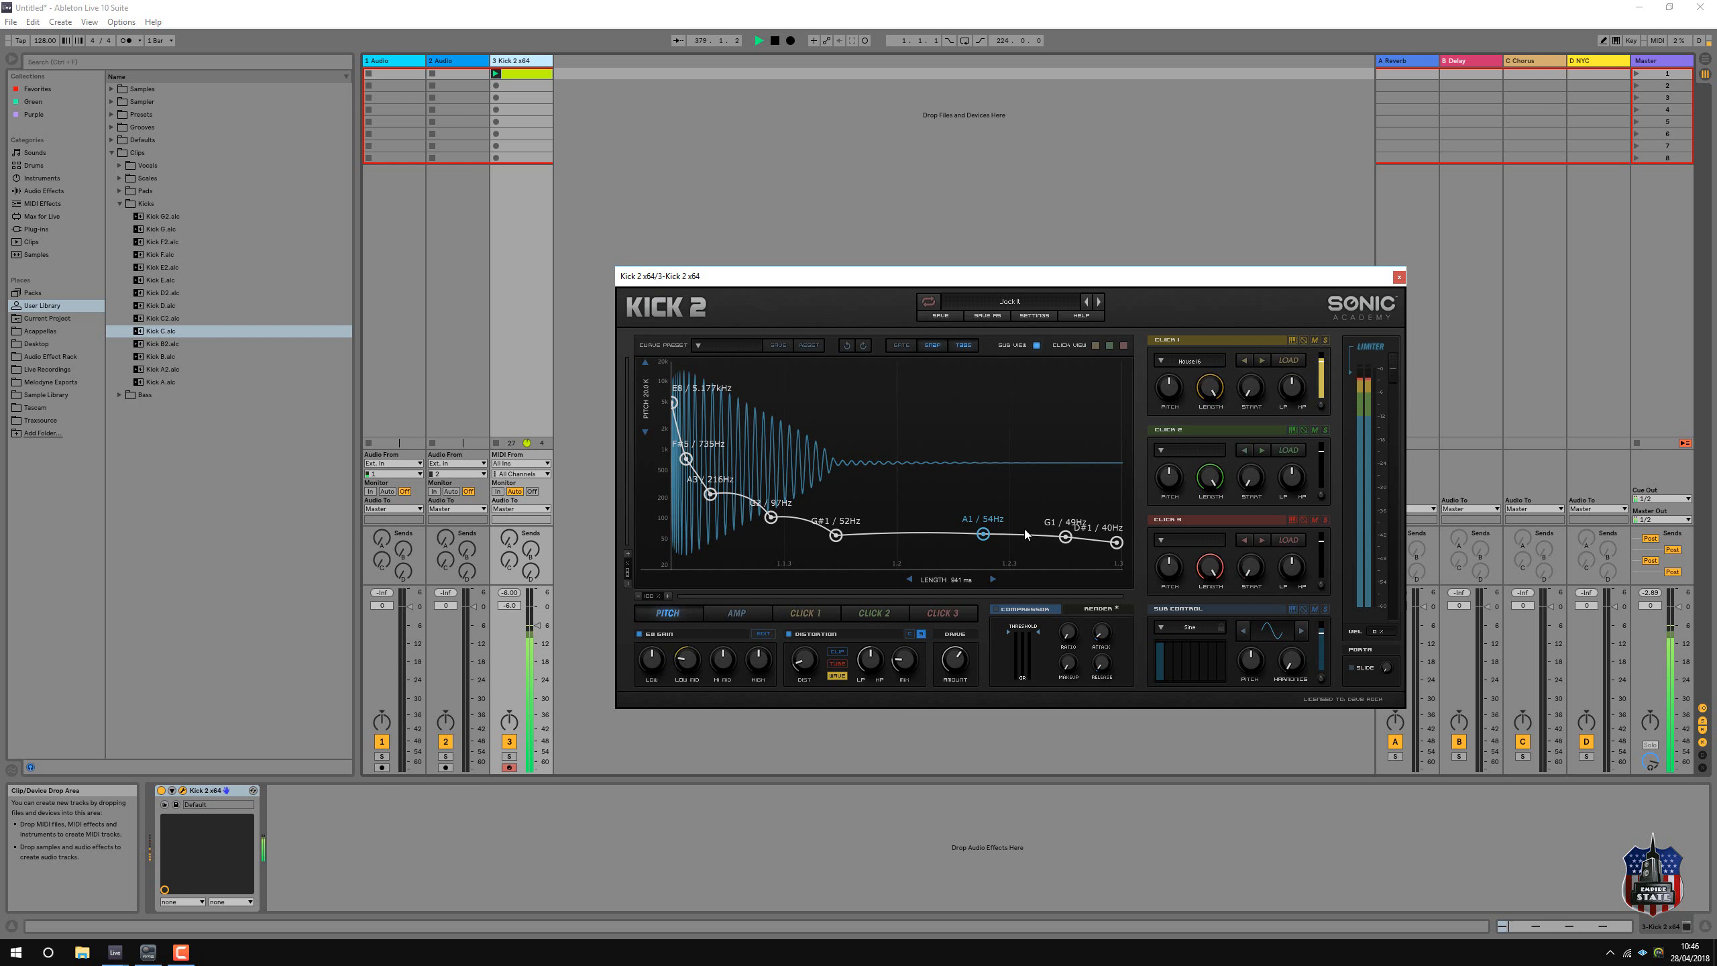
Delete the edited Kick 2 track and load Kick C.aic from the user library in its place, launching its clip.
{"action": "right_click", "coordinate": [518, 62]}
{"action": "left_click", "coordinate": [520, 101]}
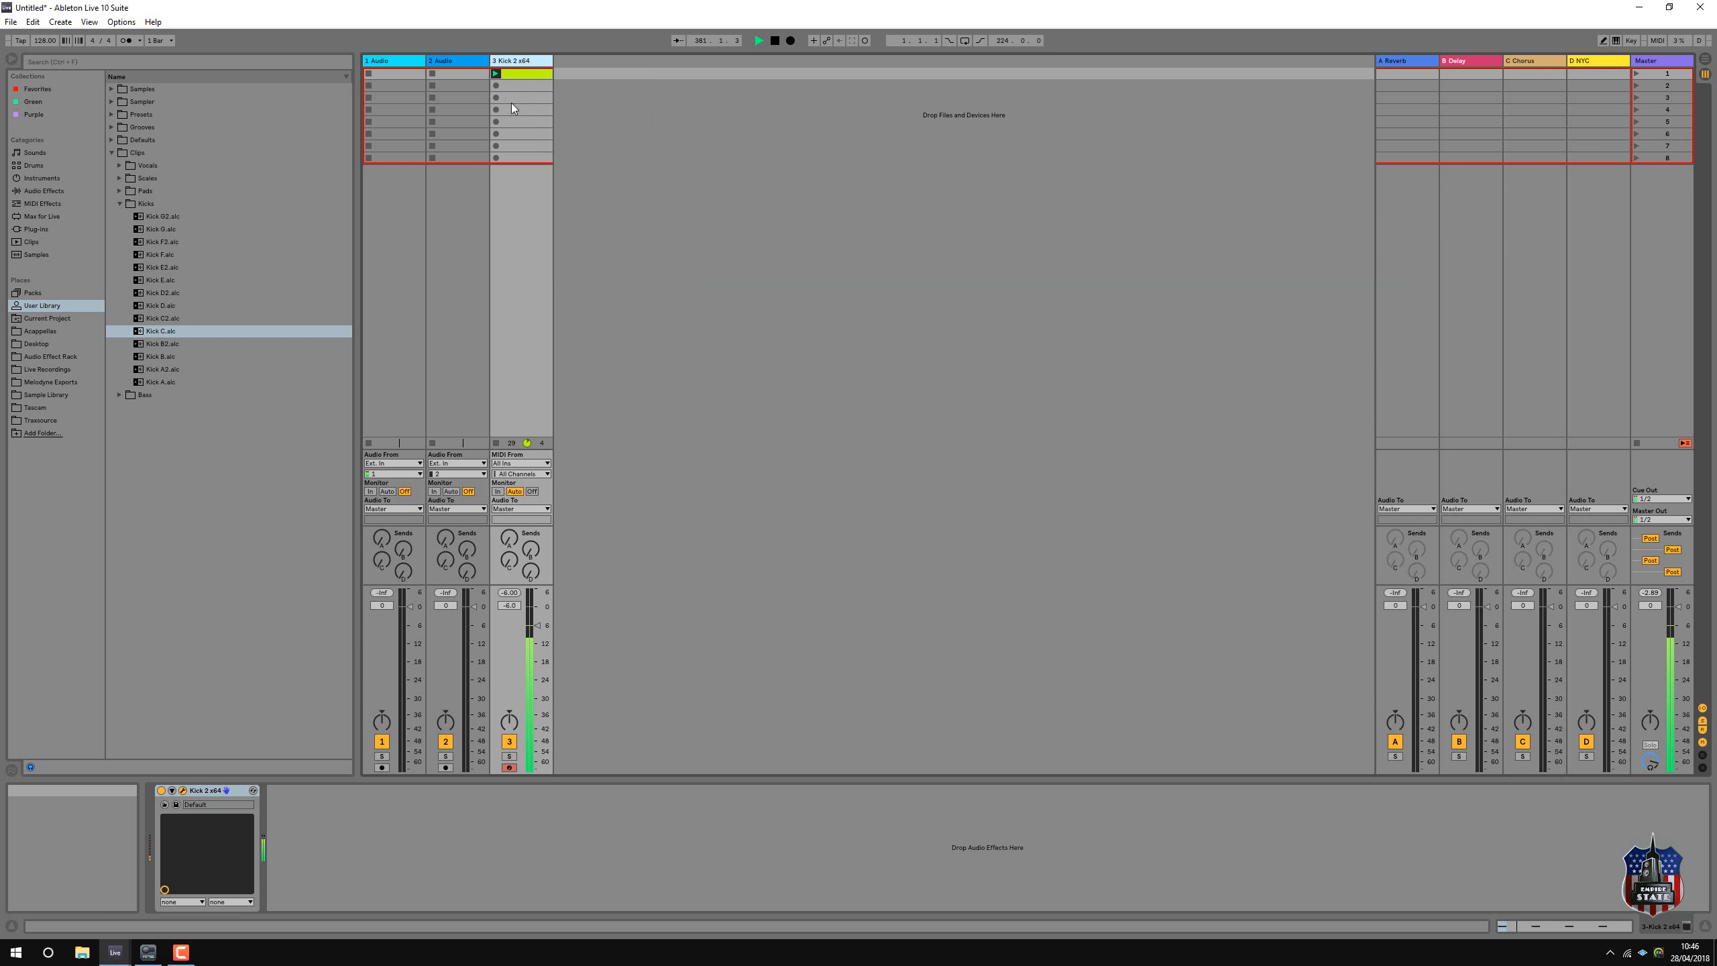
{"action": "left_click_drag", "start_coordinate": [163, 332], "coordinate": [517, 75]}
{"action": "left_click", "coordinate": [496, 76]}
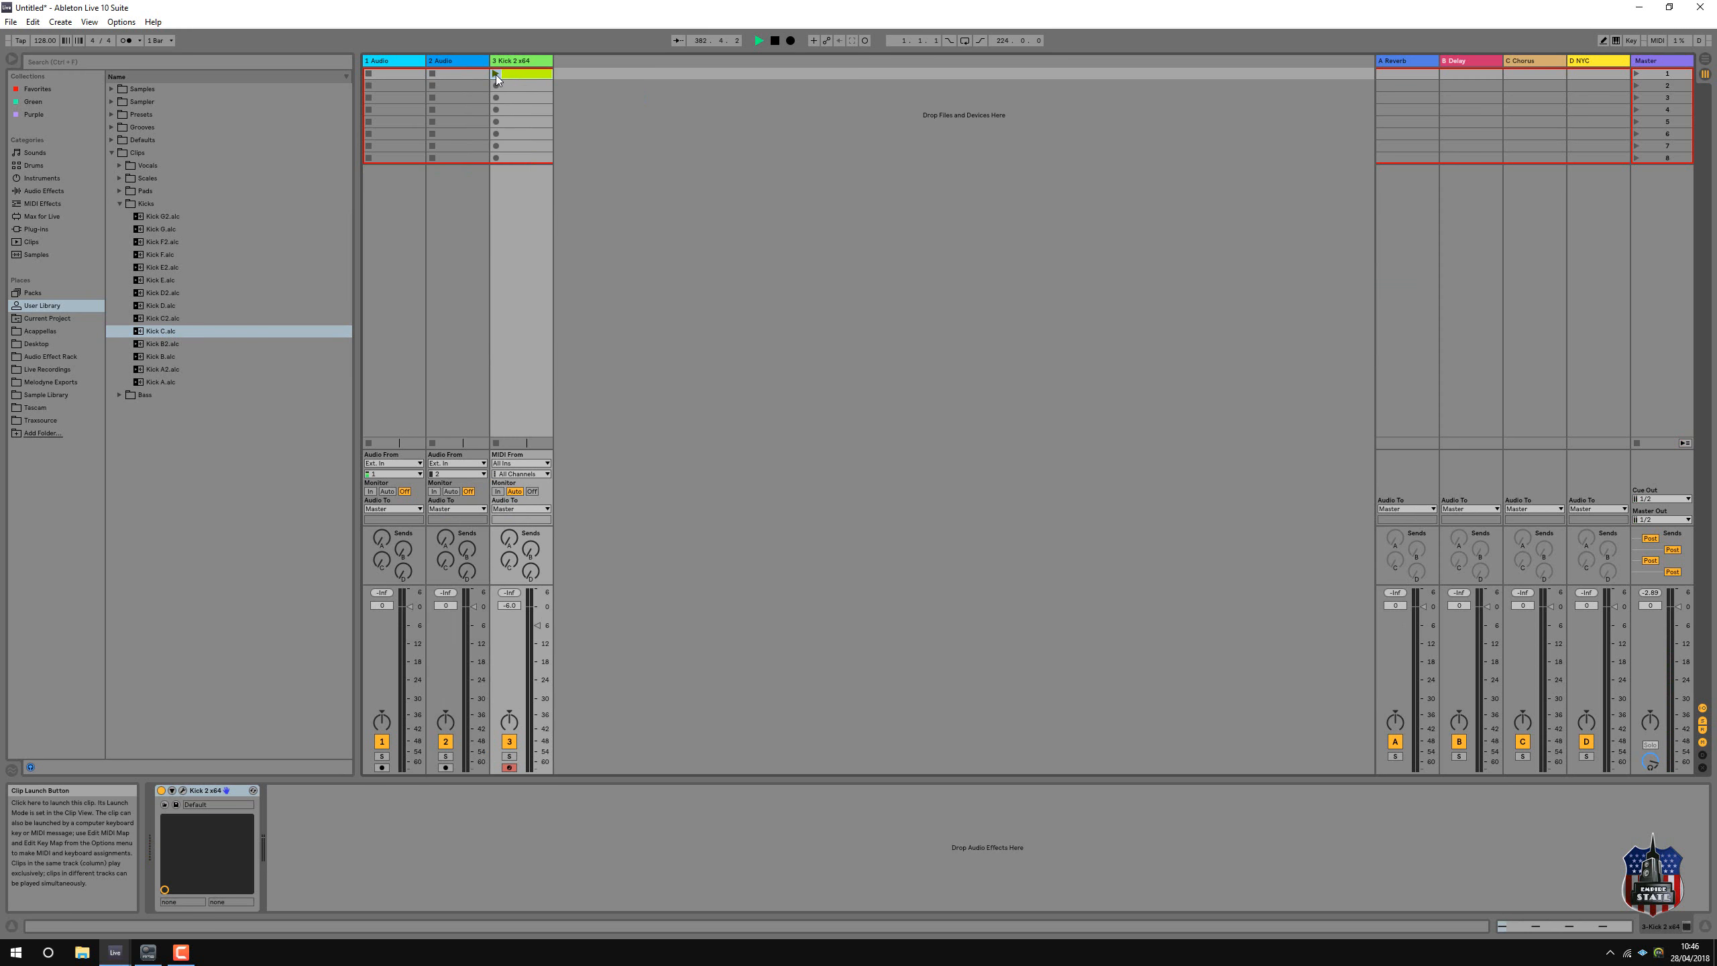
Open the reloaded Kick 2 plug-in window and move it clear of the kick track.
{"action": "left_click", "coordinate": [182, 790]}
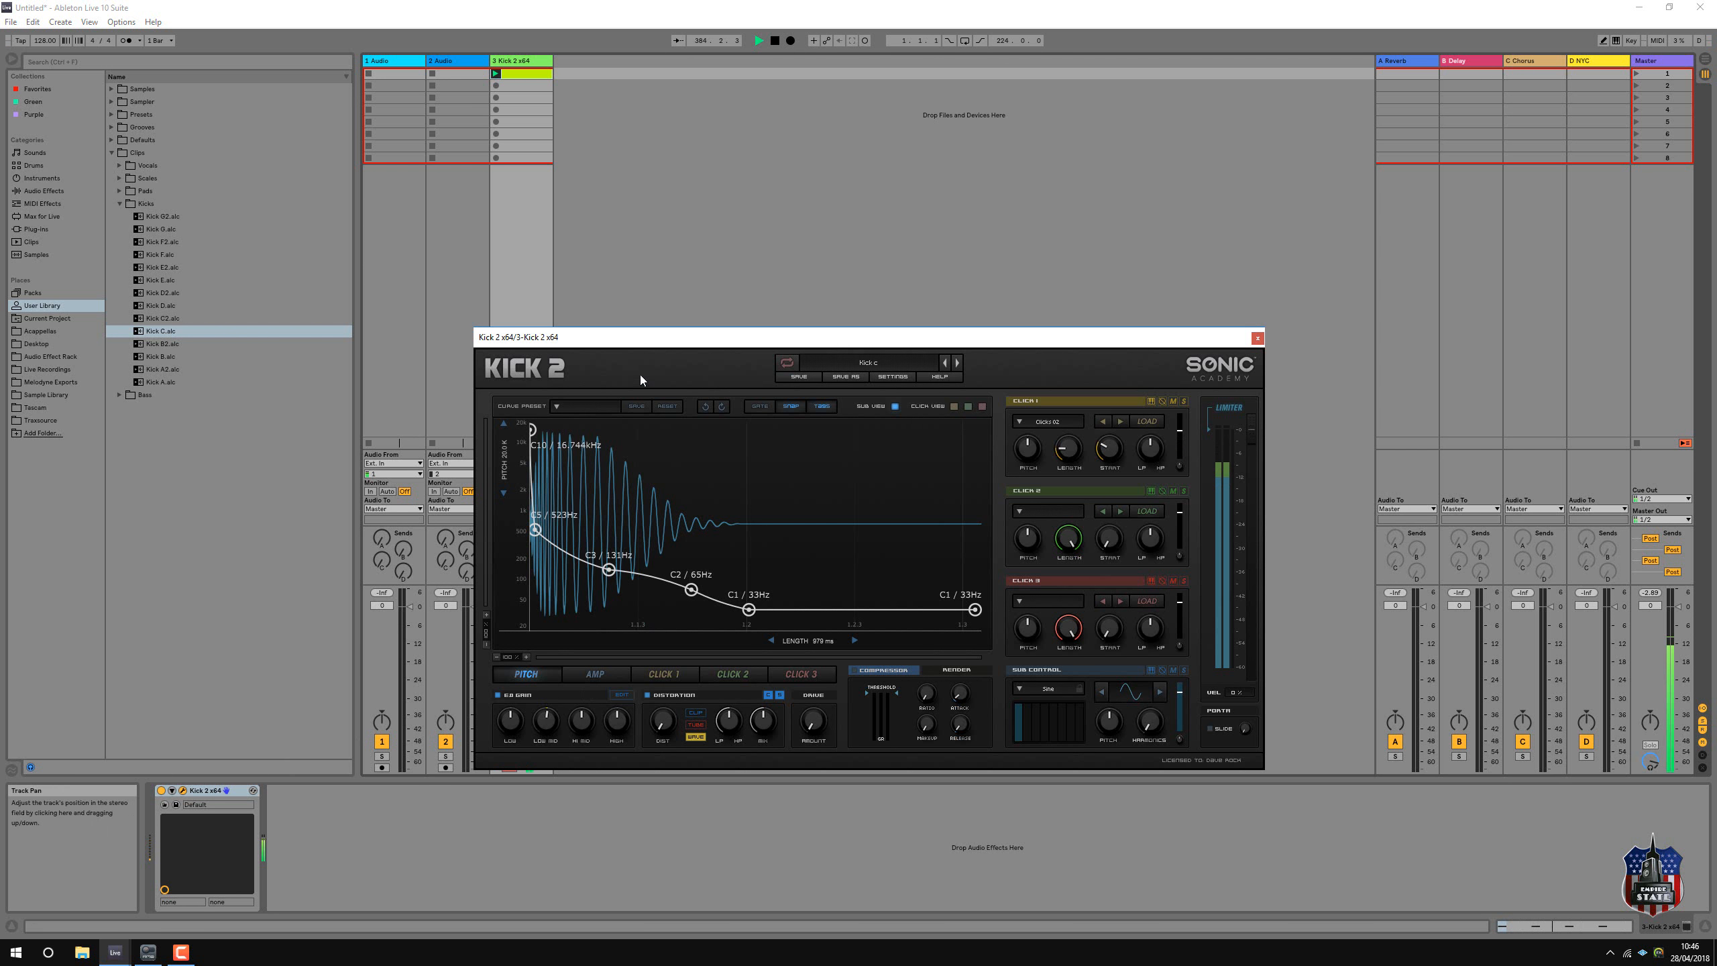
{"action": "left_click_drag", "start_coordinate": [659, 337], "coordinate": [818, 244]}
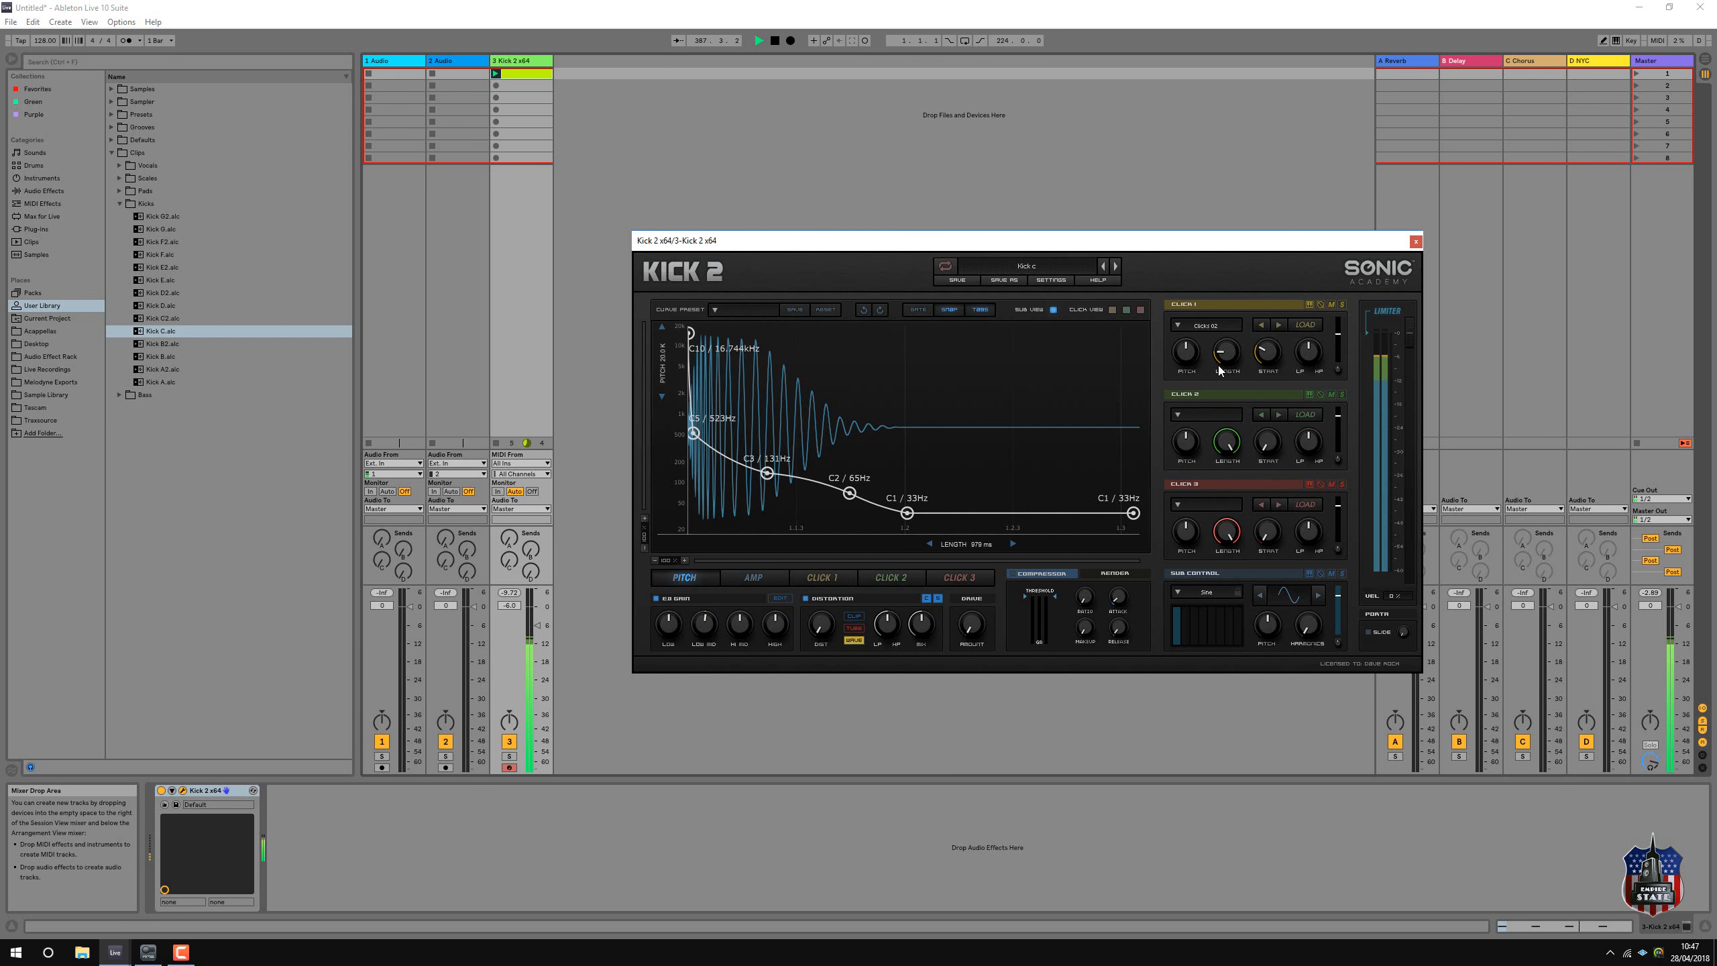
Try a higher pitch on Click 1, reset the pitch to its default, and increase Click 1's length.
{"action": "left_click", "coordinate": [1330, 306]}
{"action": "left_click_drag", "start_coordinate": [1187, 358], "coordinate": [1193, 316]}
{"action": "double_click", "coordinate": [1189, 348]}
{"action": "mouse_move", "coordinate": [1197, 410]}
{"action": "left_mouse_down"}
{"action": "mouse_move", "coordinate": [1212, 461]}
{"action": "mouse_move", "coordinate": [1207, 419]}
{"action": "left_mouse_up"}
{"action": "mouse_move", "coordinate": [1228, 350]}
{"action": "left_click_drag", "start_coordinate": [1228, 353], "coordinate": [1271, 389]}
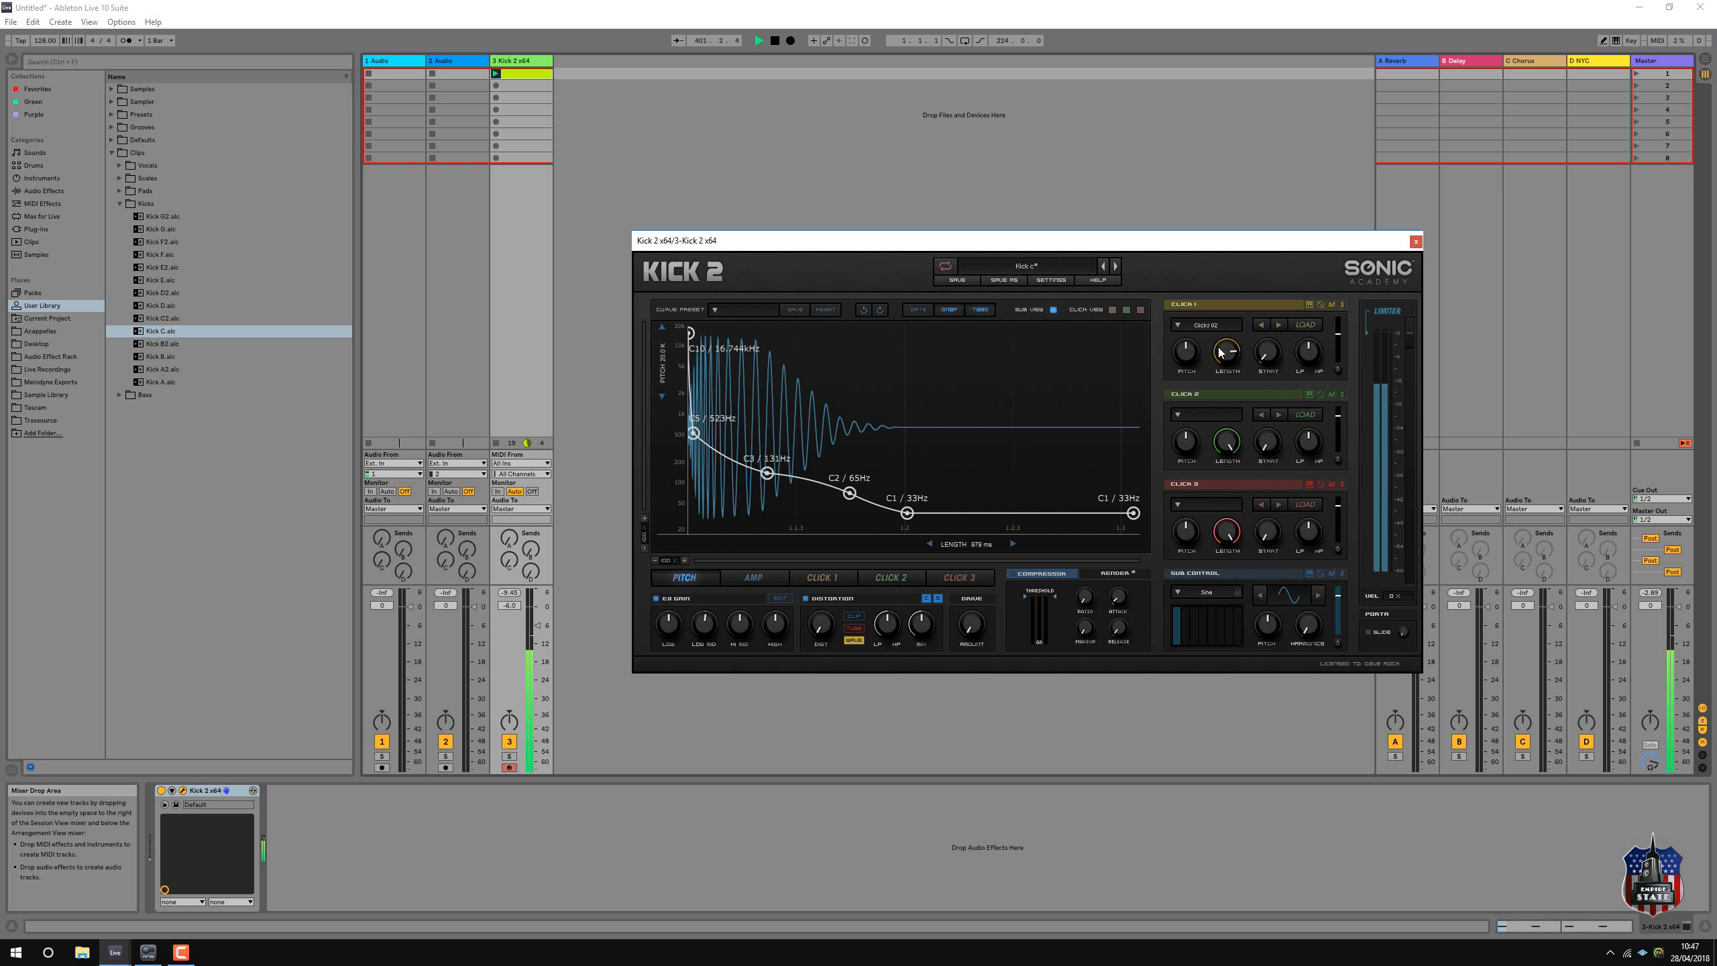
Load the first factory sample from the Clicks category into Click 2 and shorten its length.
{"action": "left_click", "coordinate": [1199, 414]}
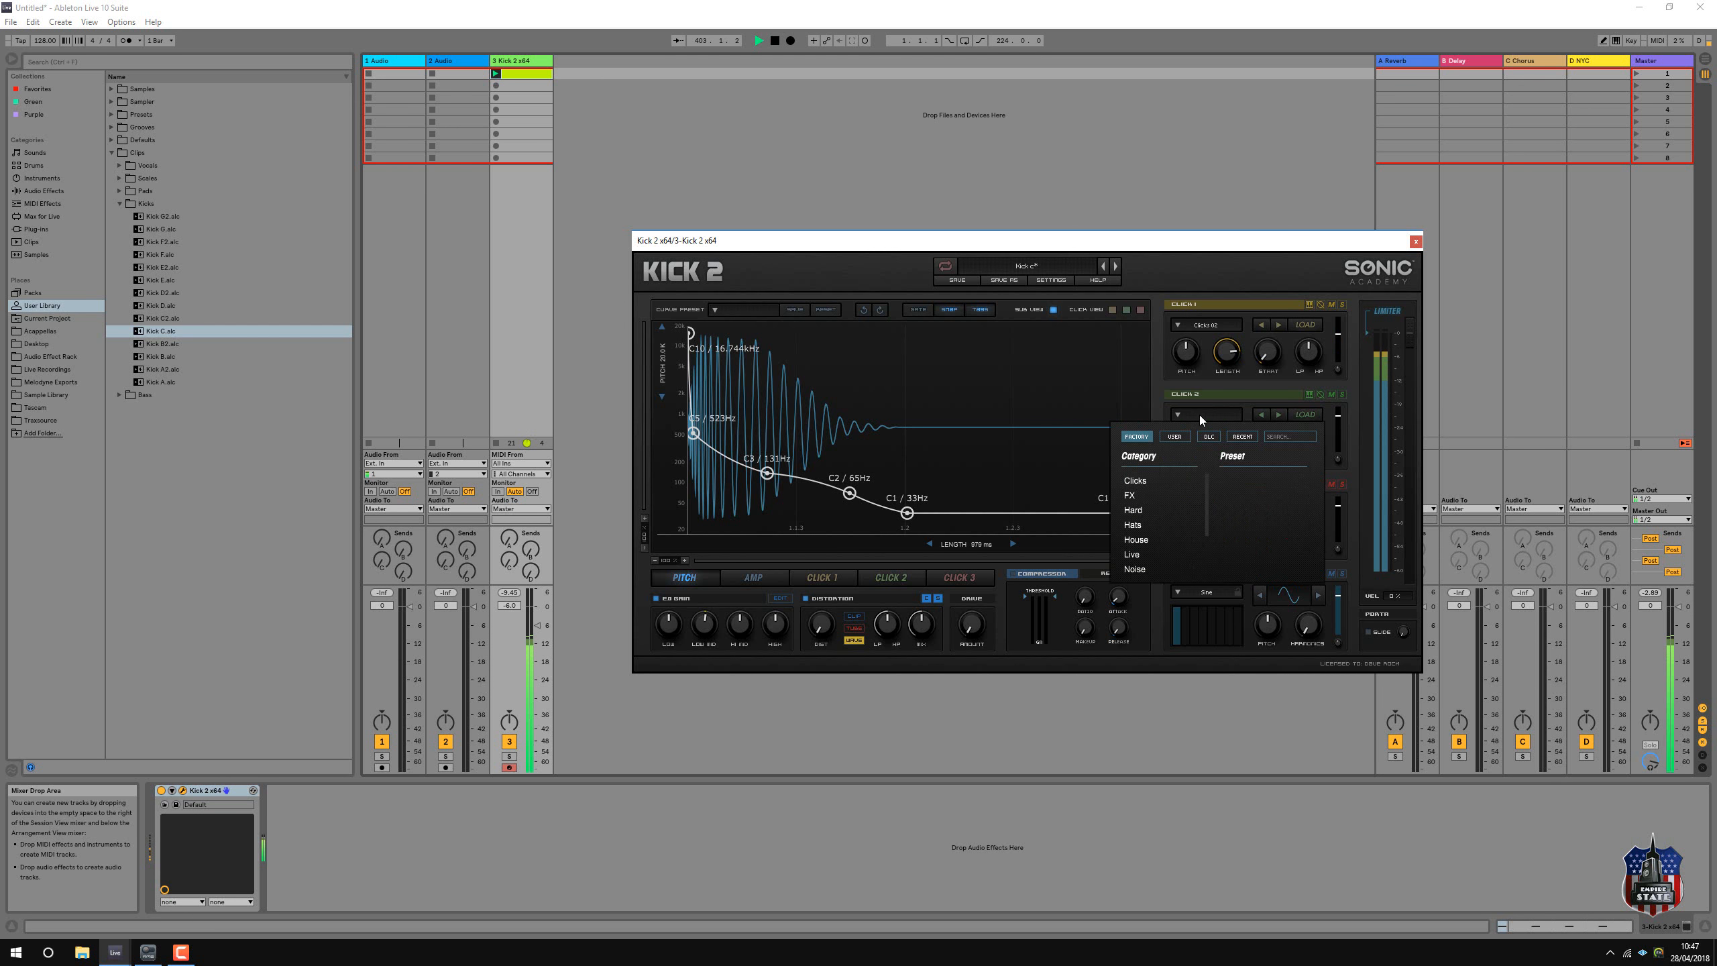
{"action": "left_click", "coordinate": [1144, 482]}
{"action": "left_click", "coordinate": [1239, 481]}
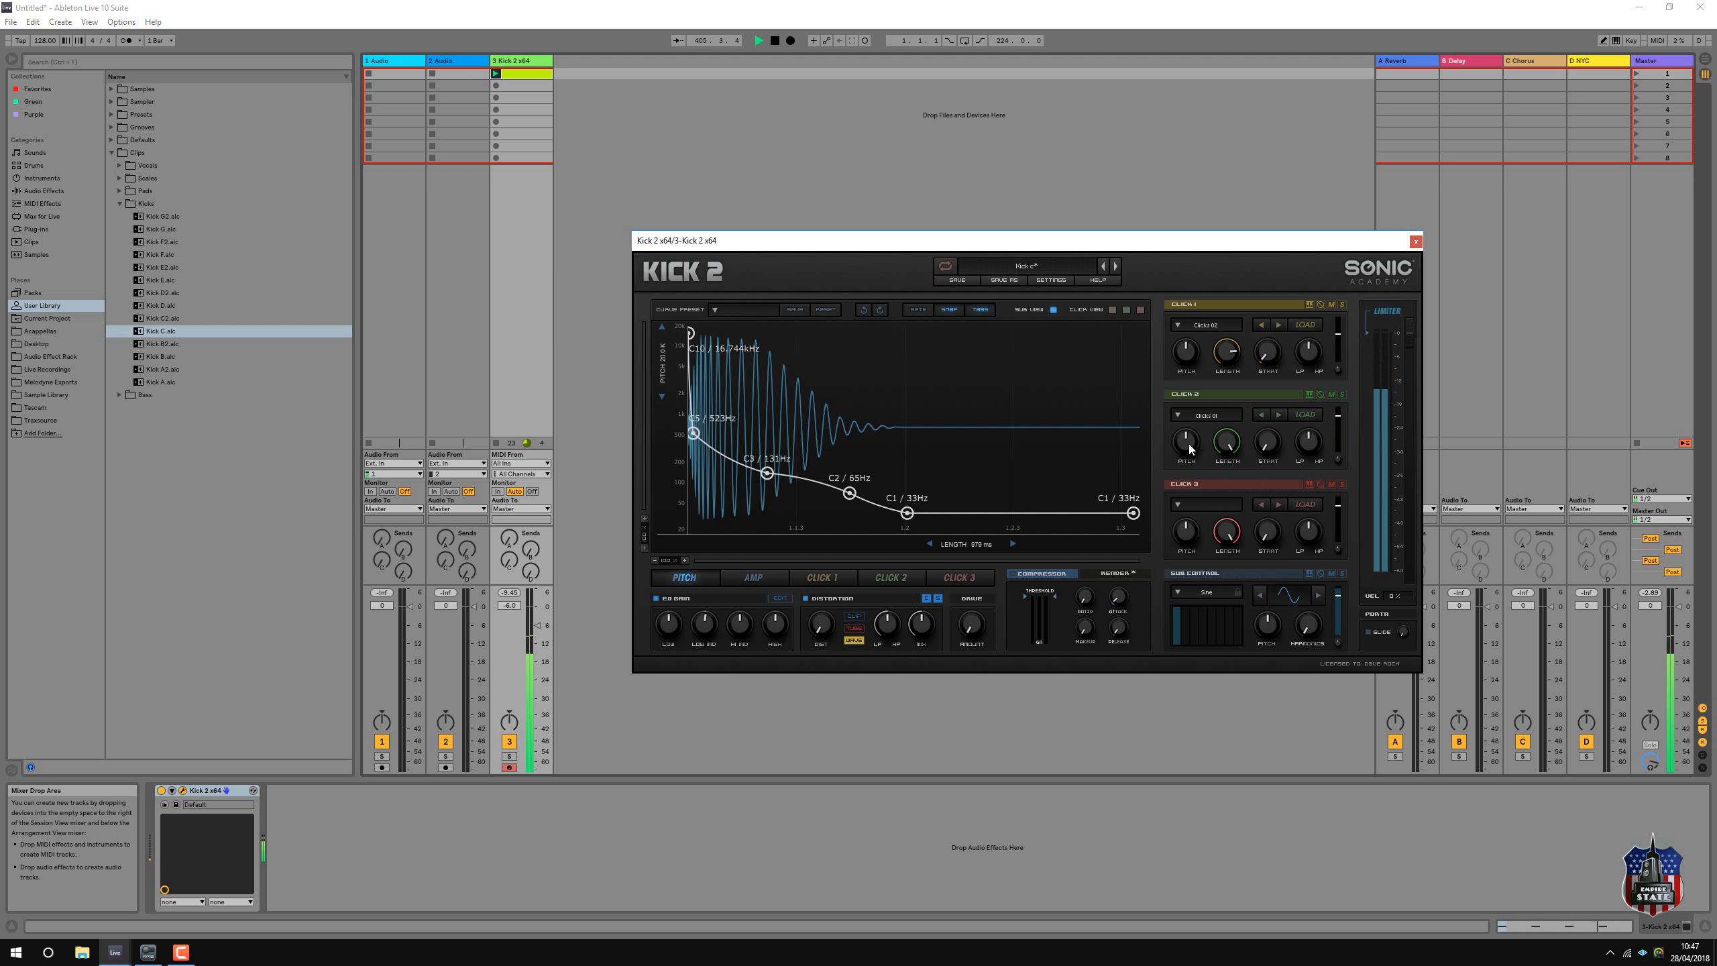
{"action": "left_click_drag", "start_coordinate": [1190, 449], "coordinate": [1231, 588]}
Boost the low and high-mid bands of the kick's EQ slightly.
{"action": "left_click_drag", "start_coordinate": [667, 629], "coordinate": [670, 617]}
{"action": "mouse_move", "coordinate": [746, 628]}
{"action": "left_mouse_down"}
{"action": "mouse_move", "coordinate": [753, 578]}
{"action": "mouse_move", "coordinate": [749, 612]}
{"action": "left_mouse_up"}
Try 30% distortion with a reduced mix, then raise the mix fully and set the distortion amount to 16%.
{"action": "left_click_drag", "start_coordinate": [820, 631], "coordinate": [811, 571]}
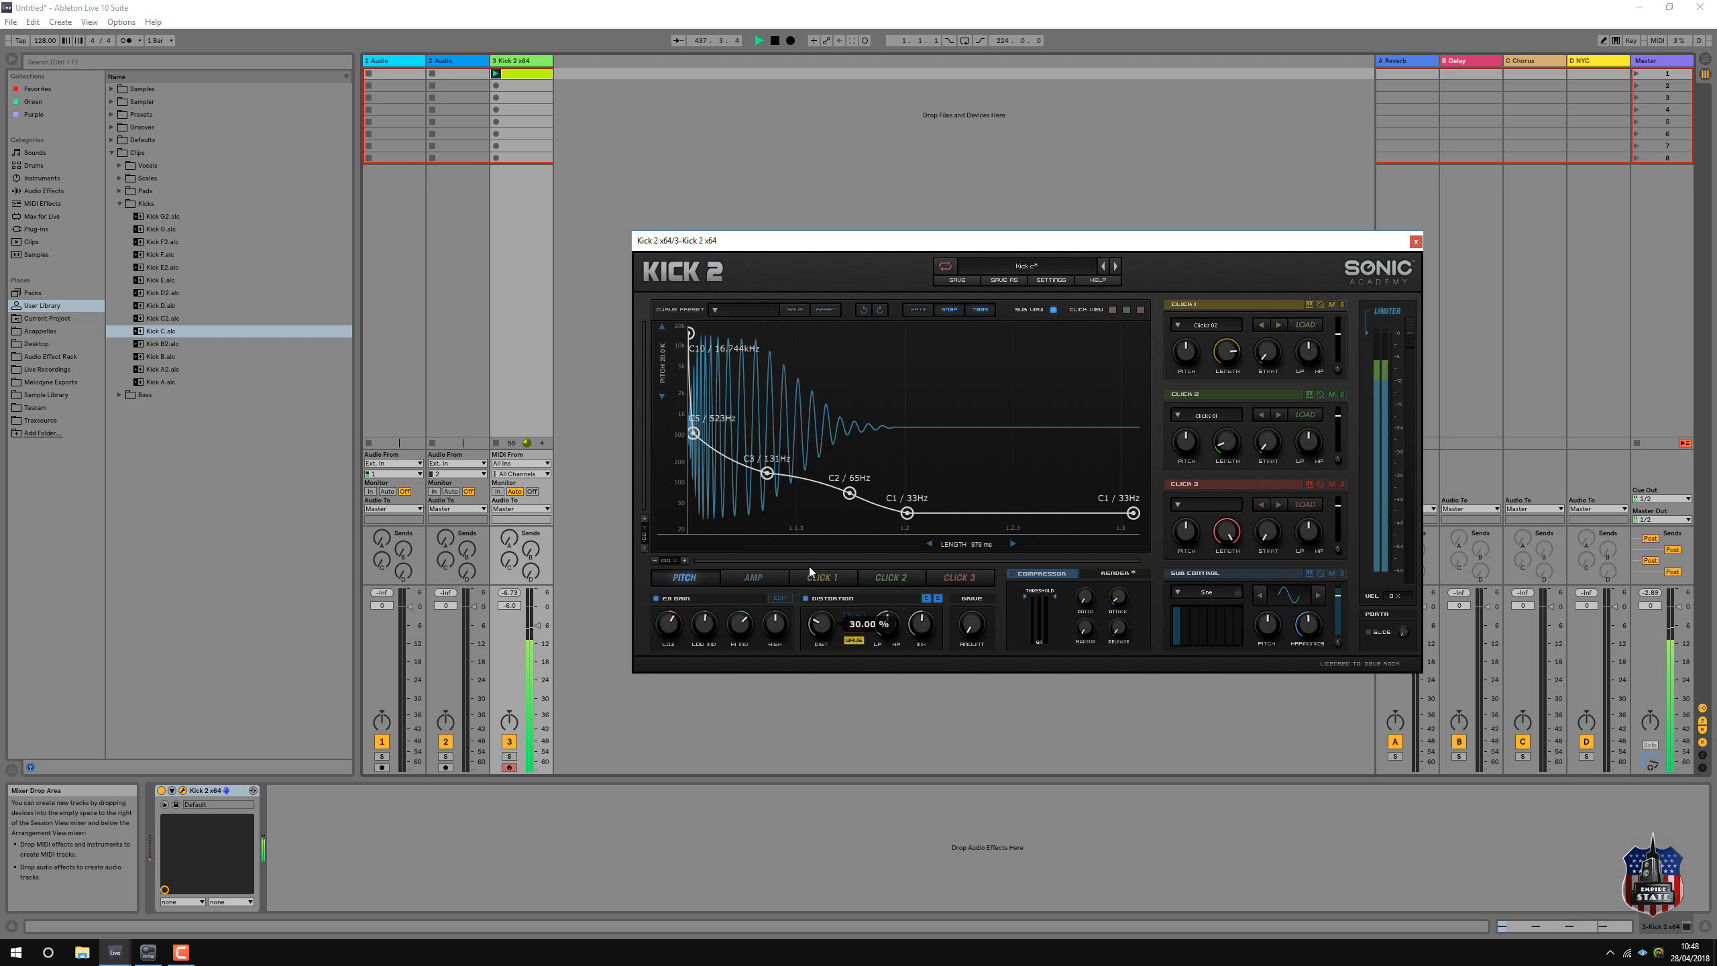
{"action": "left_click_drag", "start_coordinate": [923, 621], "coordinate": [925, 653]}
{"action": "left_click_drag", "start_coordinate": [820, 625], "coordinate": [824, 663]}
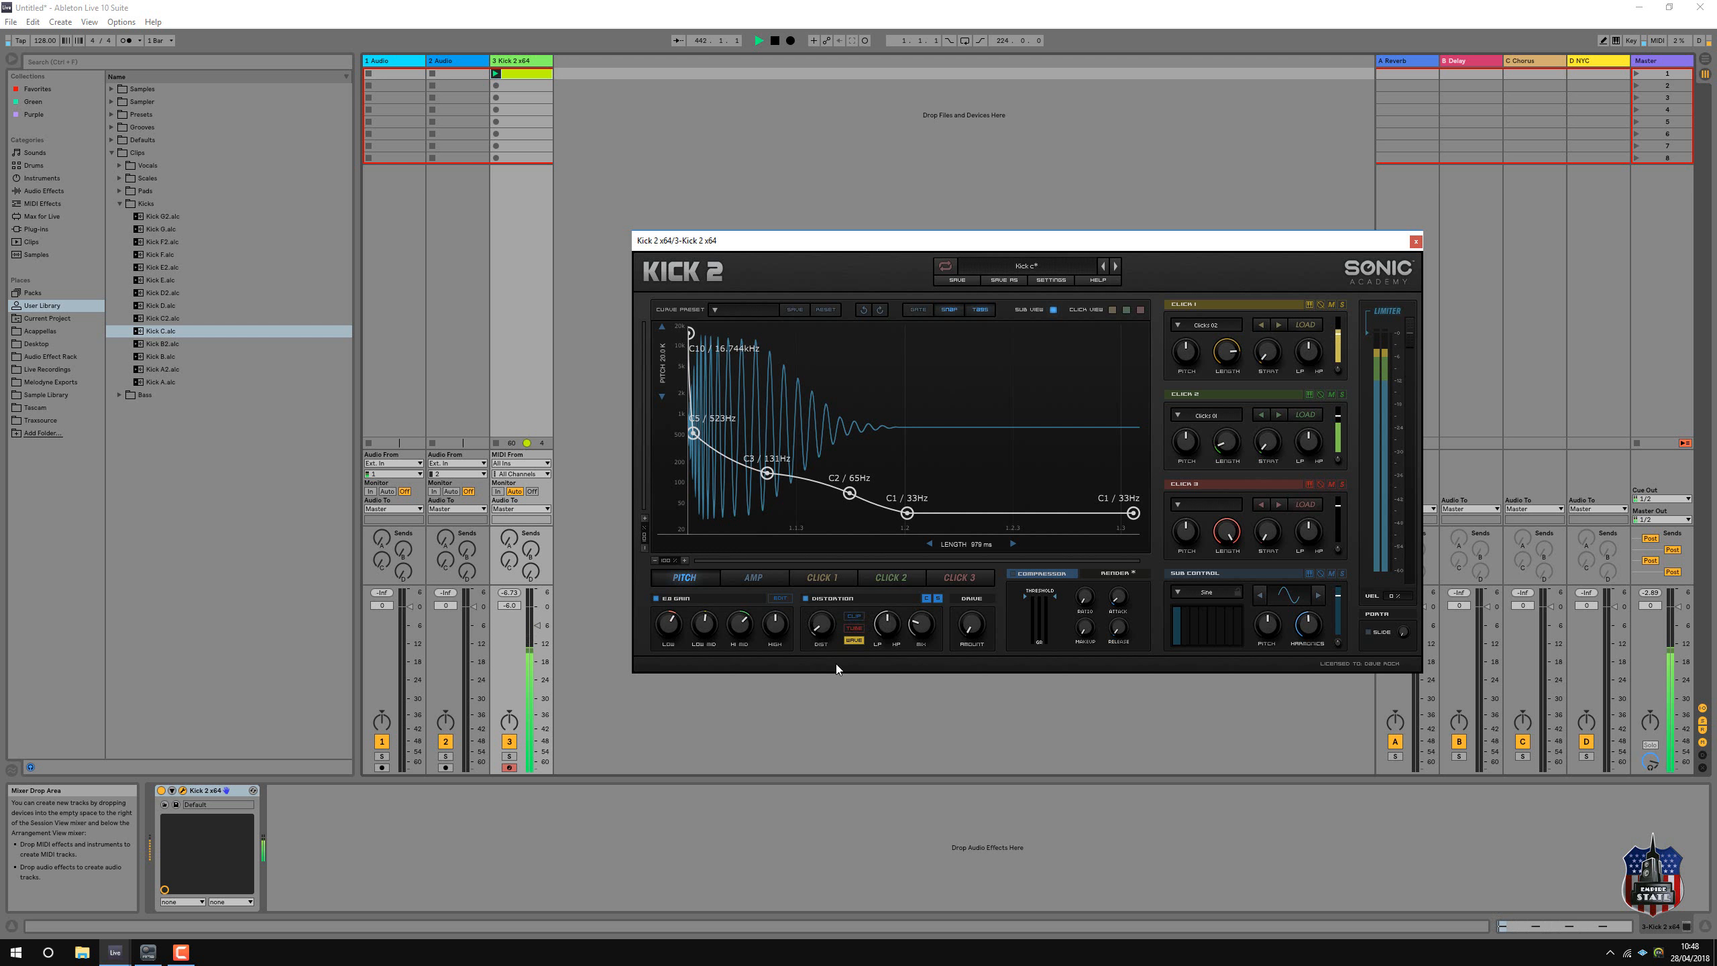
{"action": "left_click_drag", "start_coordinate": [922, 624], "coordinate": [953, 478]}
{"action": "left_click_drag", "start_coordinate": [823, 631], "coordinate": [823, 626]}
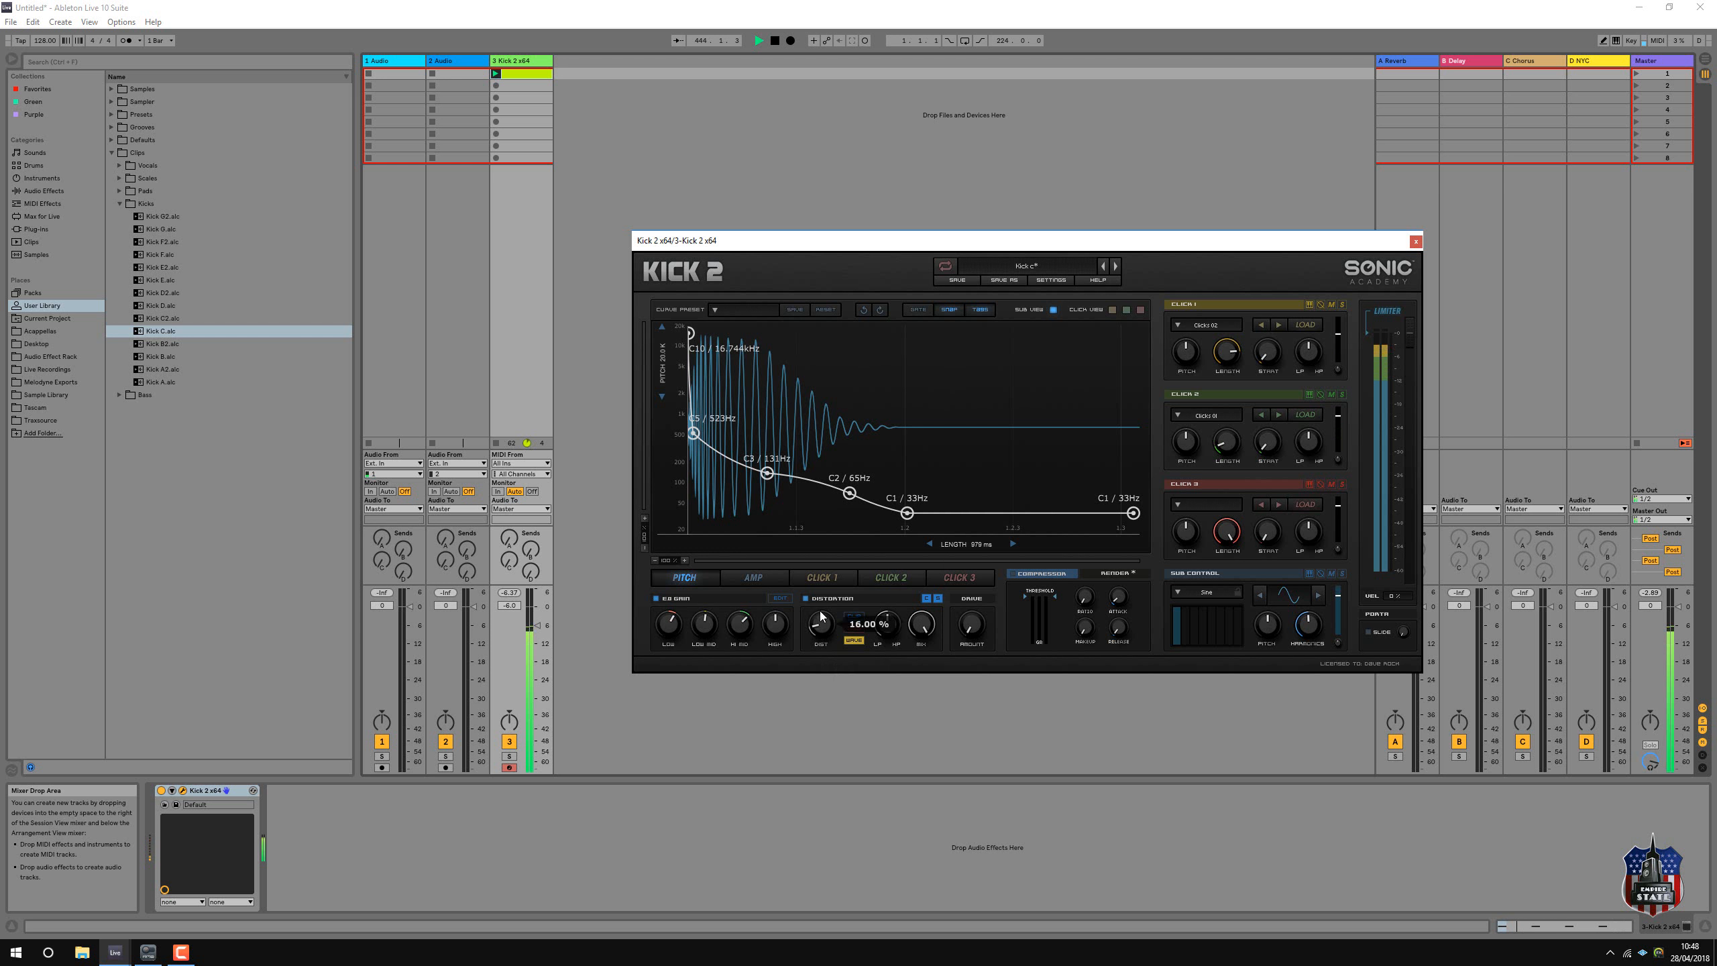
Adjust the distortion's mix and the drive amount on the kick.
{"action": "left_click_drag", "start_coordinate": [924, 622], "coordinate": [924, 626]}
{"action": "left_click_drag", "start_coordinate": [973, 633], "coordinate": [957, 564]}
Adjust the kick's compressor settings, trying a threshold of -6.20 dB.
{"action": "left_click_drag", "start_coordinate": [1086, 582], "coordinate": [1085, 571]}
{"action": "left_click_drag", "start_coordinate": [1057, 604], "coordinate": [1056, 609]}
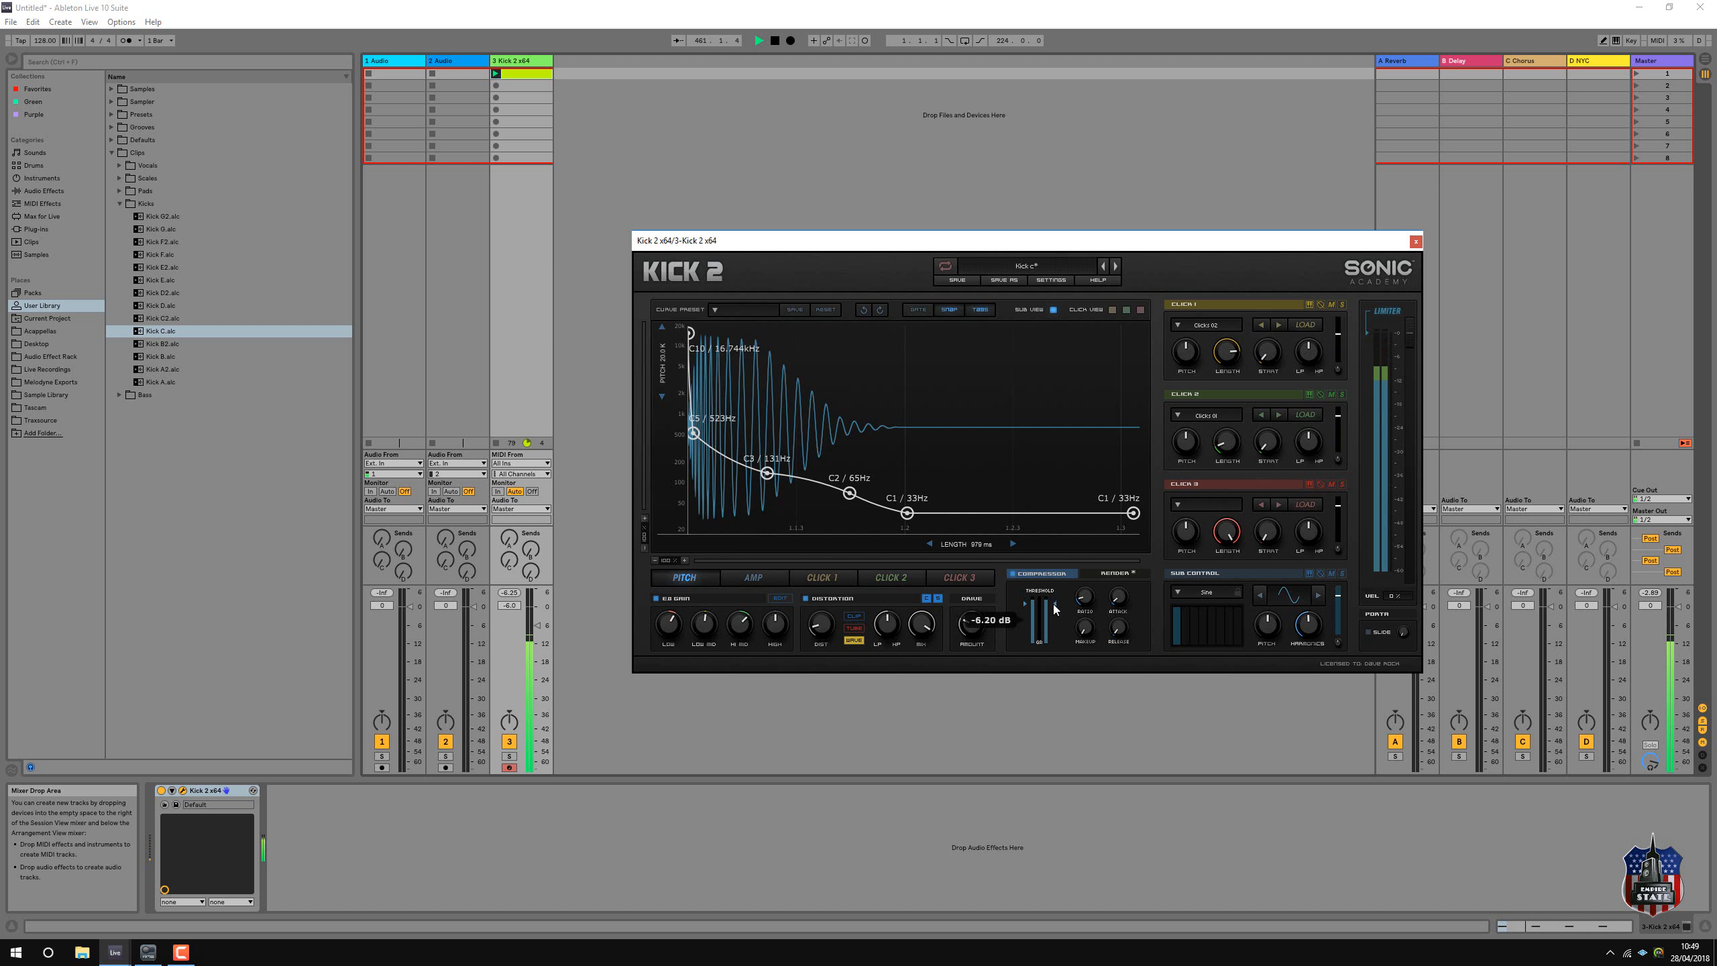
{"action": "left_click_drag", "start_coordinate": [1053, 602], "coordinate": [1085, 626]}
Reshape the amp envelope, moving the second node to about 0.046 s and 0.58 and the third node earlier at 0.97.
{"action": "left_click", "coordinate": [752, 576]}
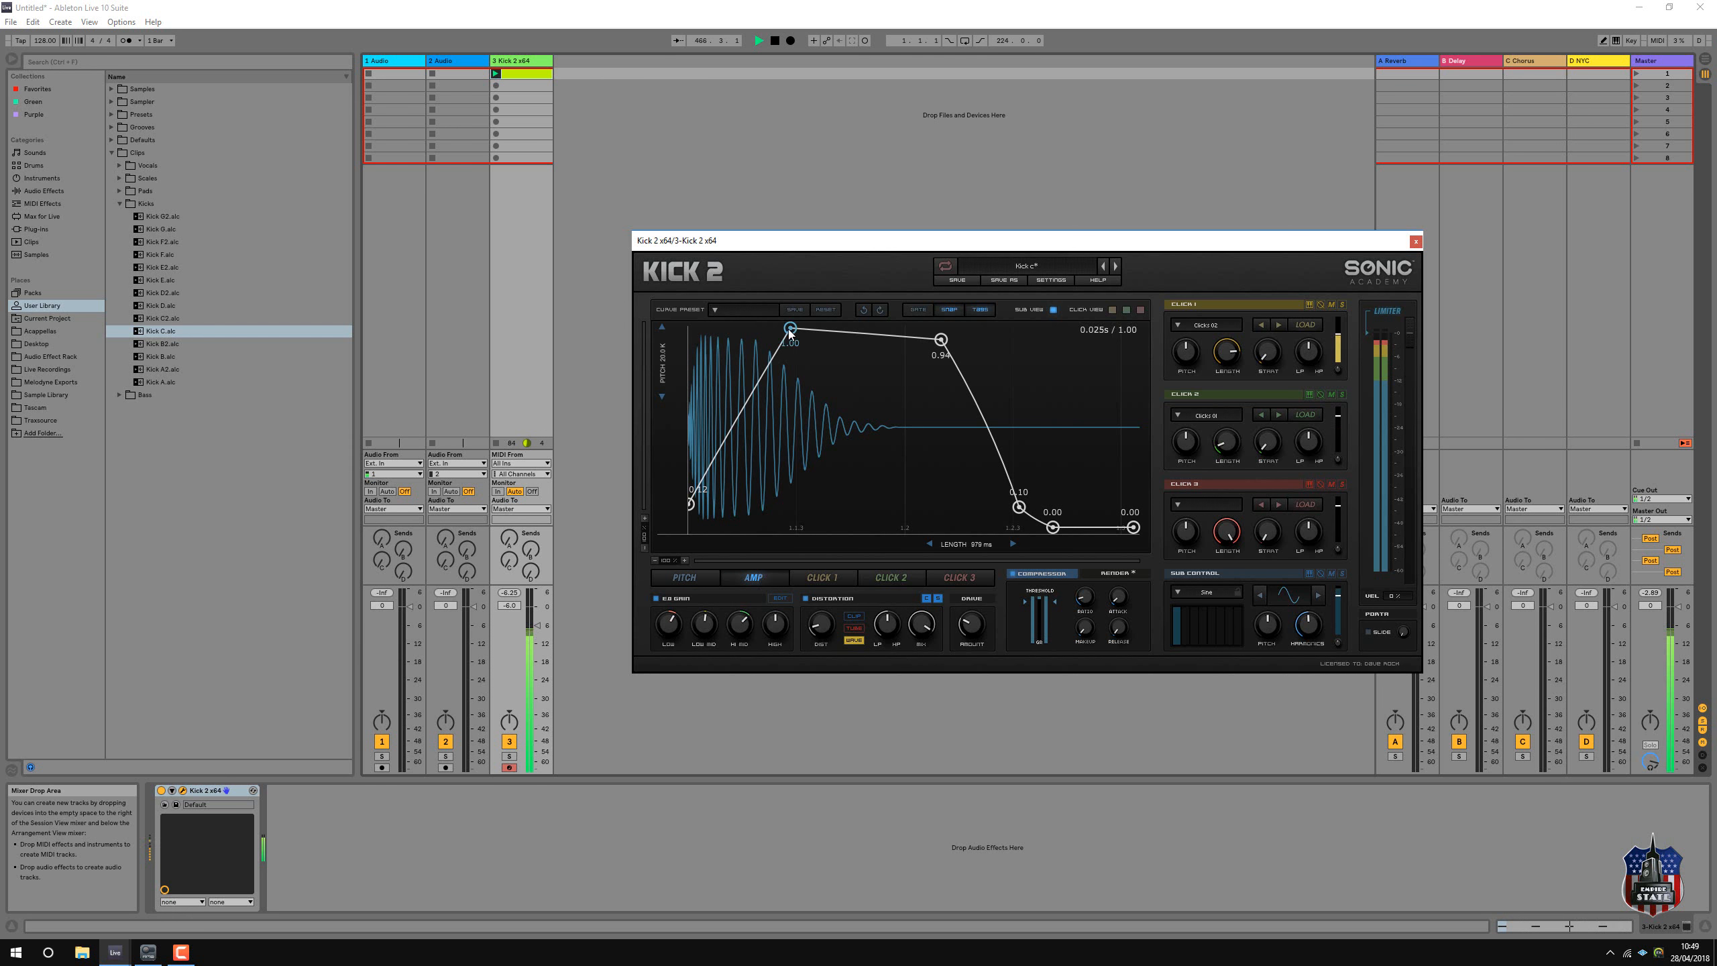
{"action": "left_click_drag", "start_coordinate": [790, 328], "coordinate": [736, 329]}
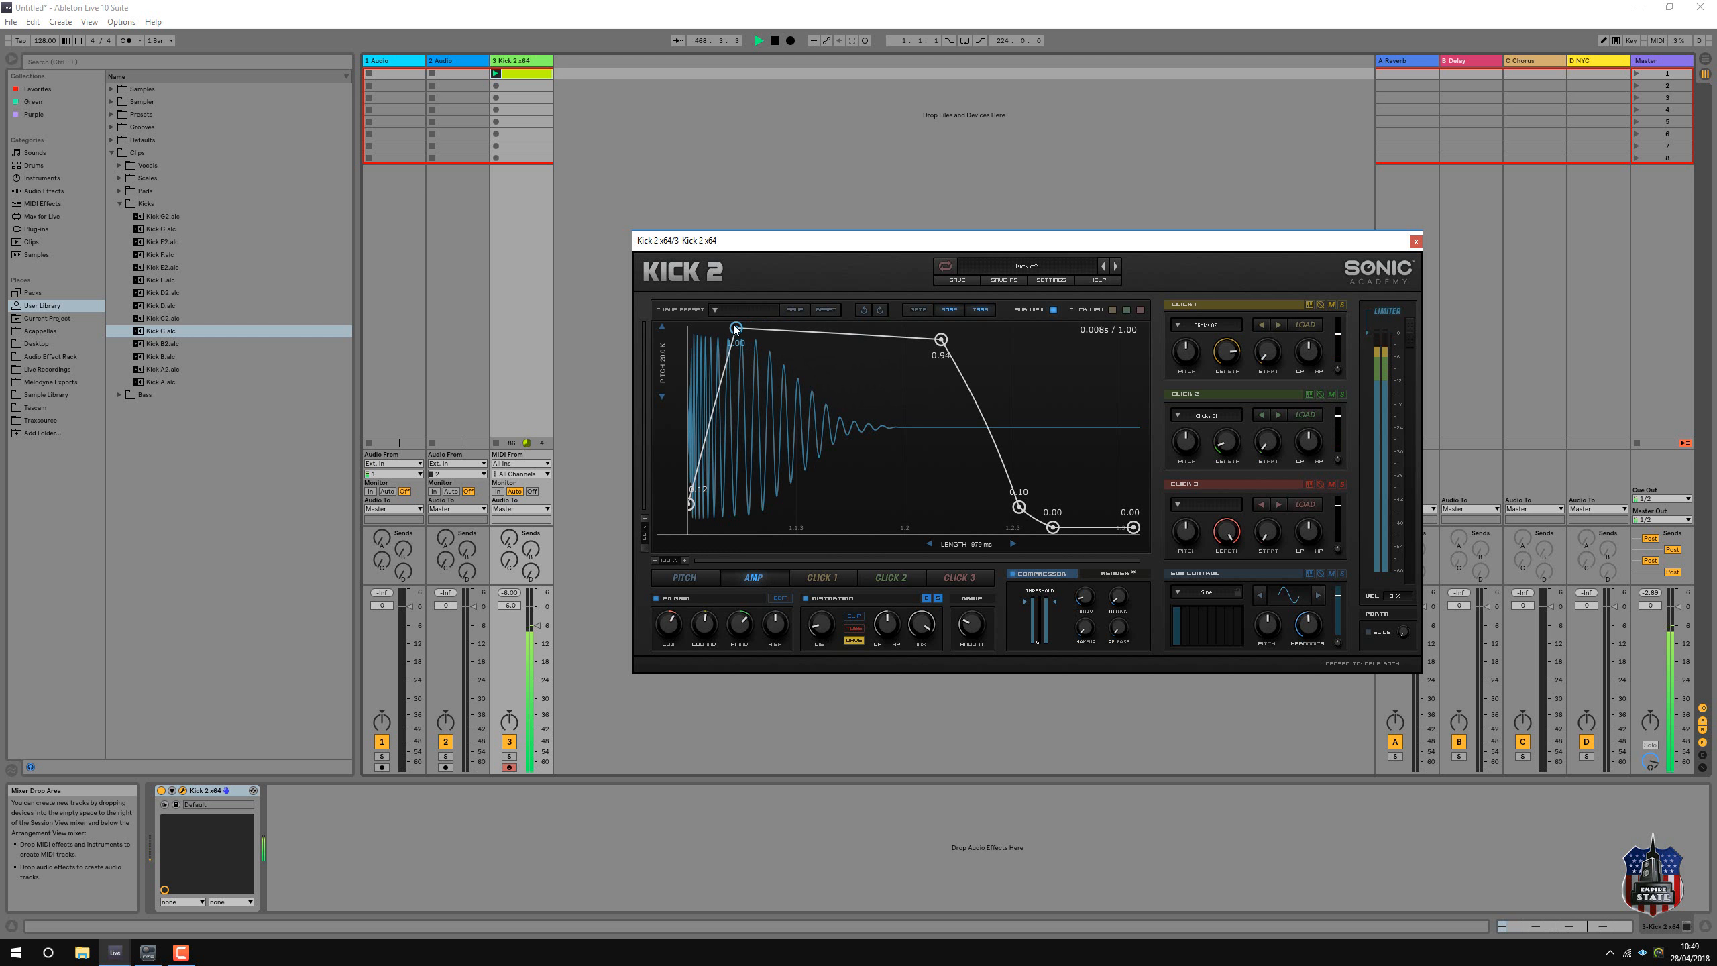
{"action": "left_click_drag", "start_coordinate": [942, 342], "coordinate": [903, 334]}
{"action": "left_click_drag", "start_coordinate": [743, 336], "coordinate": [834, 424]}
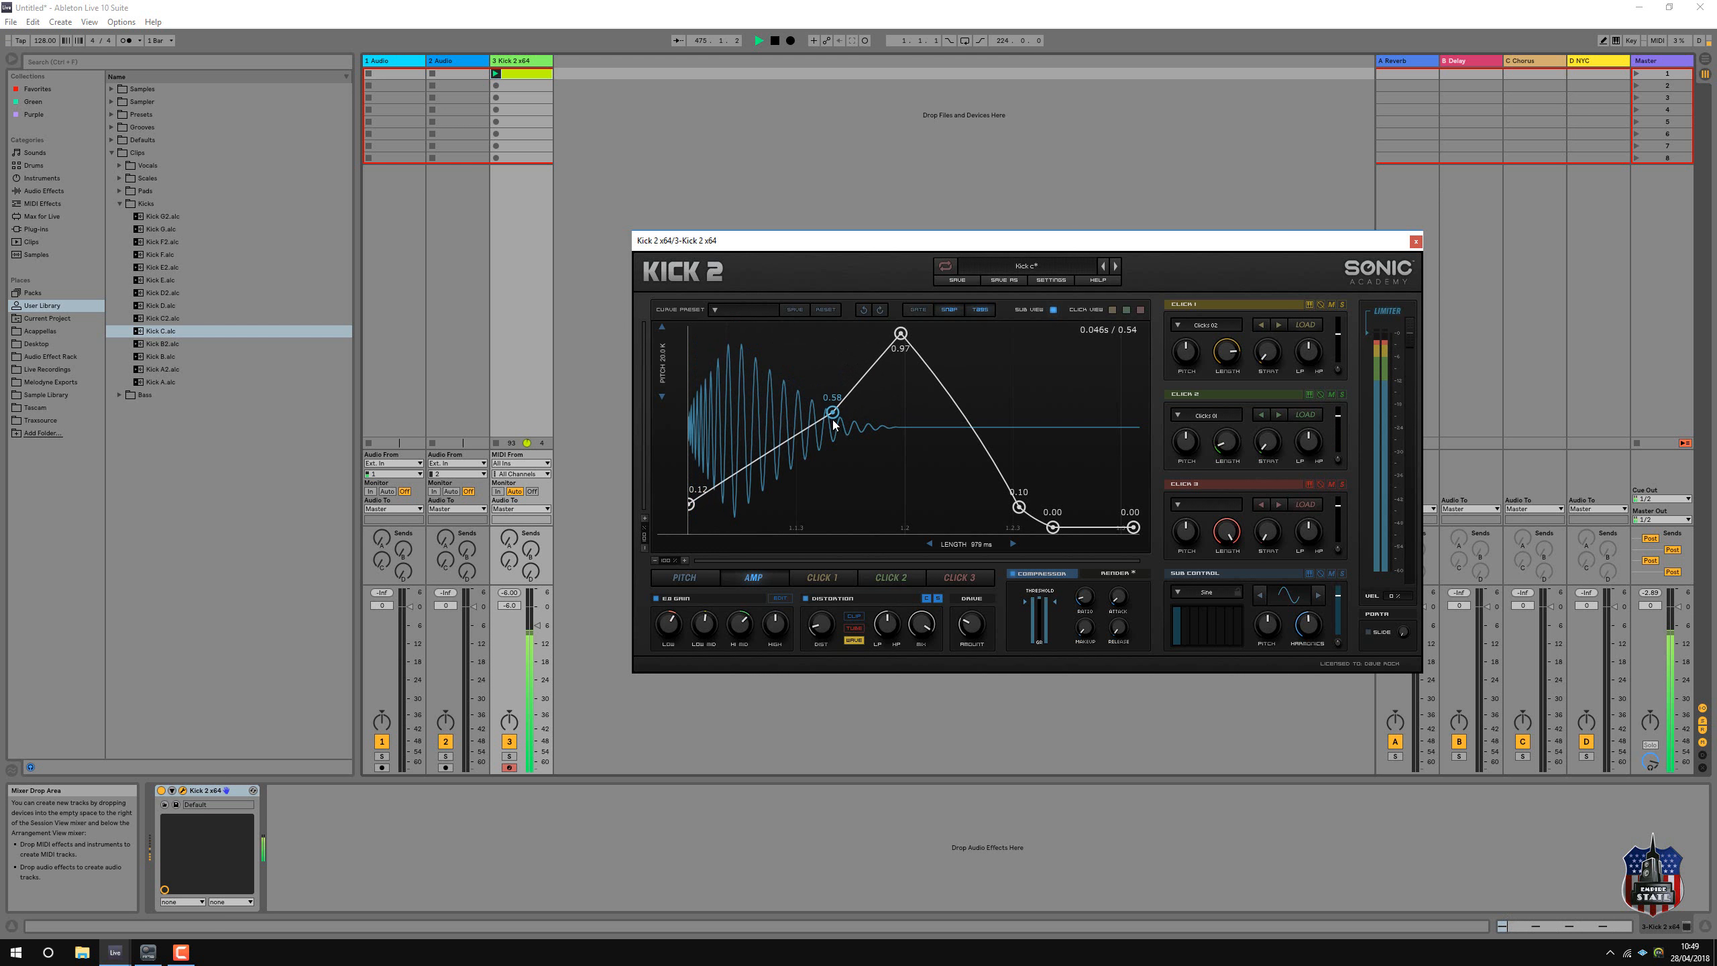
Compare the Click 1 and Click 2 envelopes, then raise Click 2's start node to 0.87 and end node to 0.41.
{"action": "left_click", "coordinate": [829, 582]}
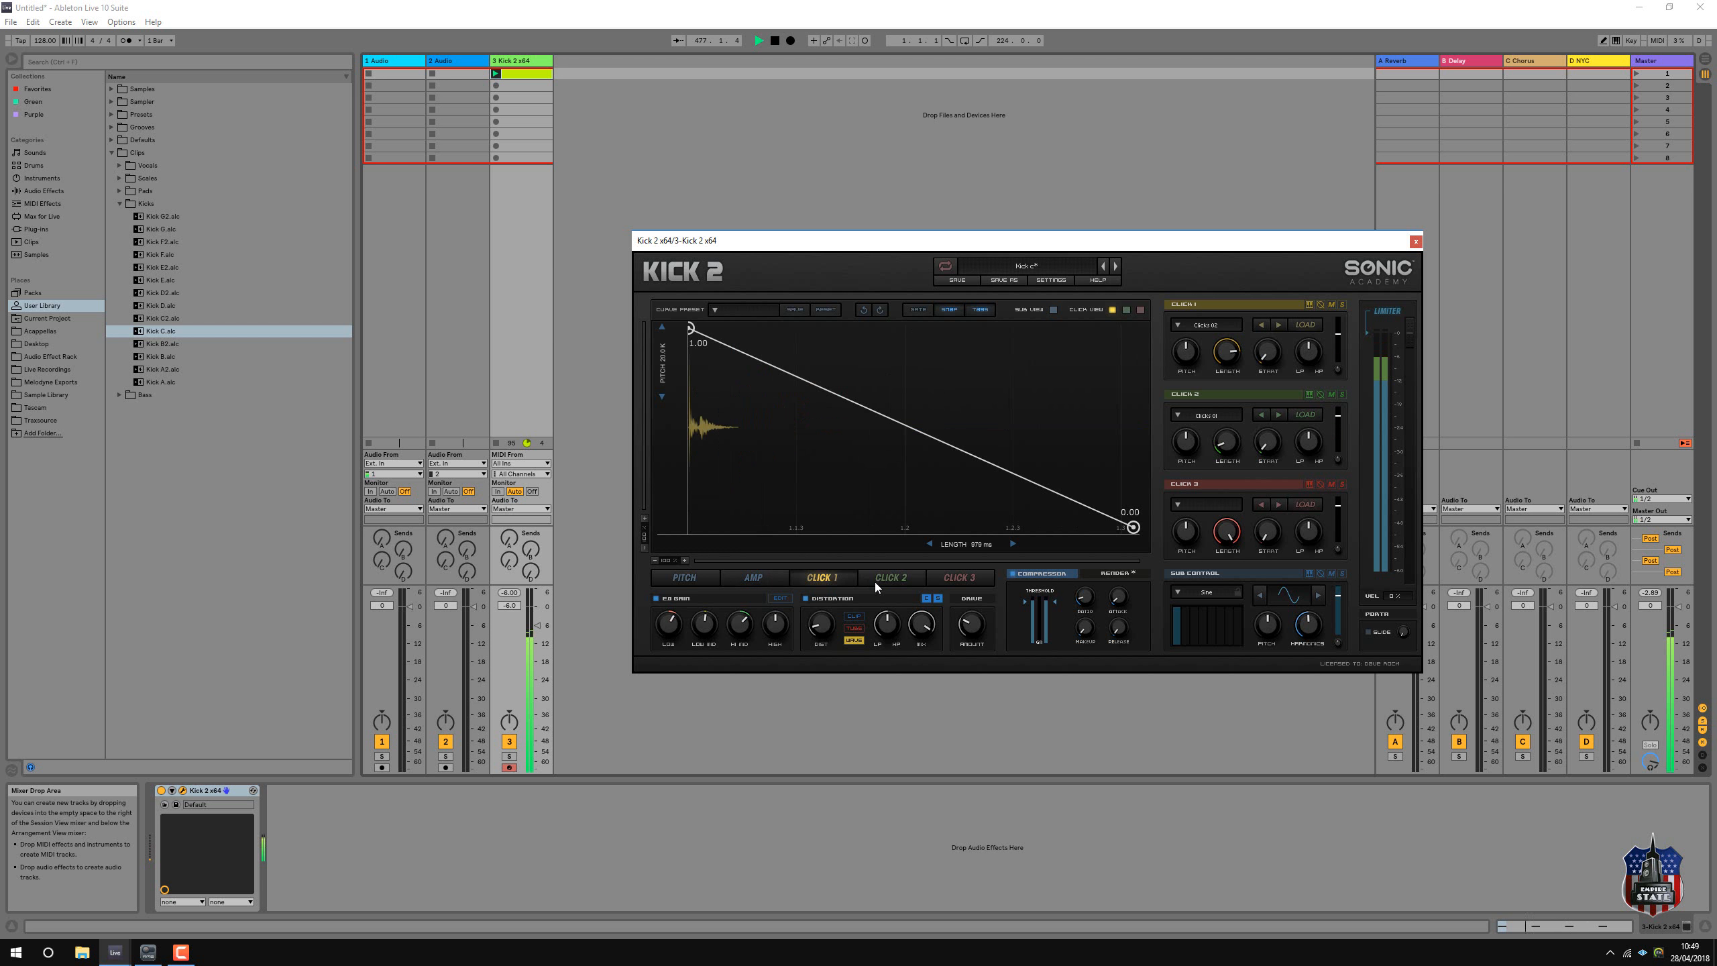
{"action": "left_click", "coordinate": [899, 579]}
{"action": "left_click", "coordinate": [810, 579]}
{"action": "left_click", "coordinate": [885, 579]}
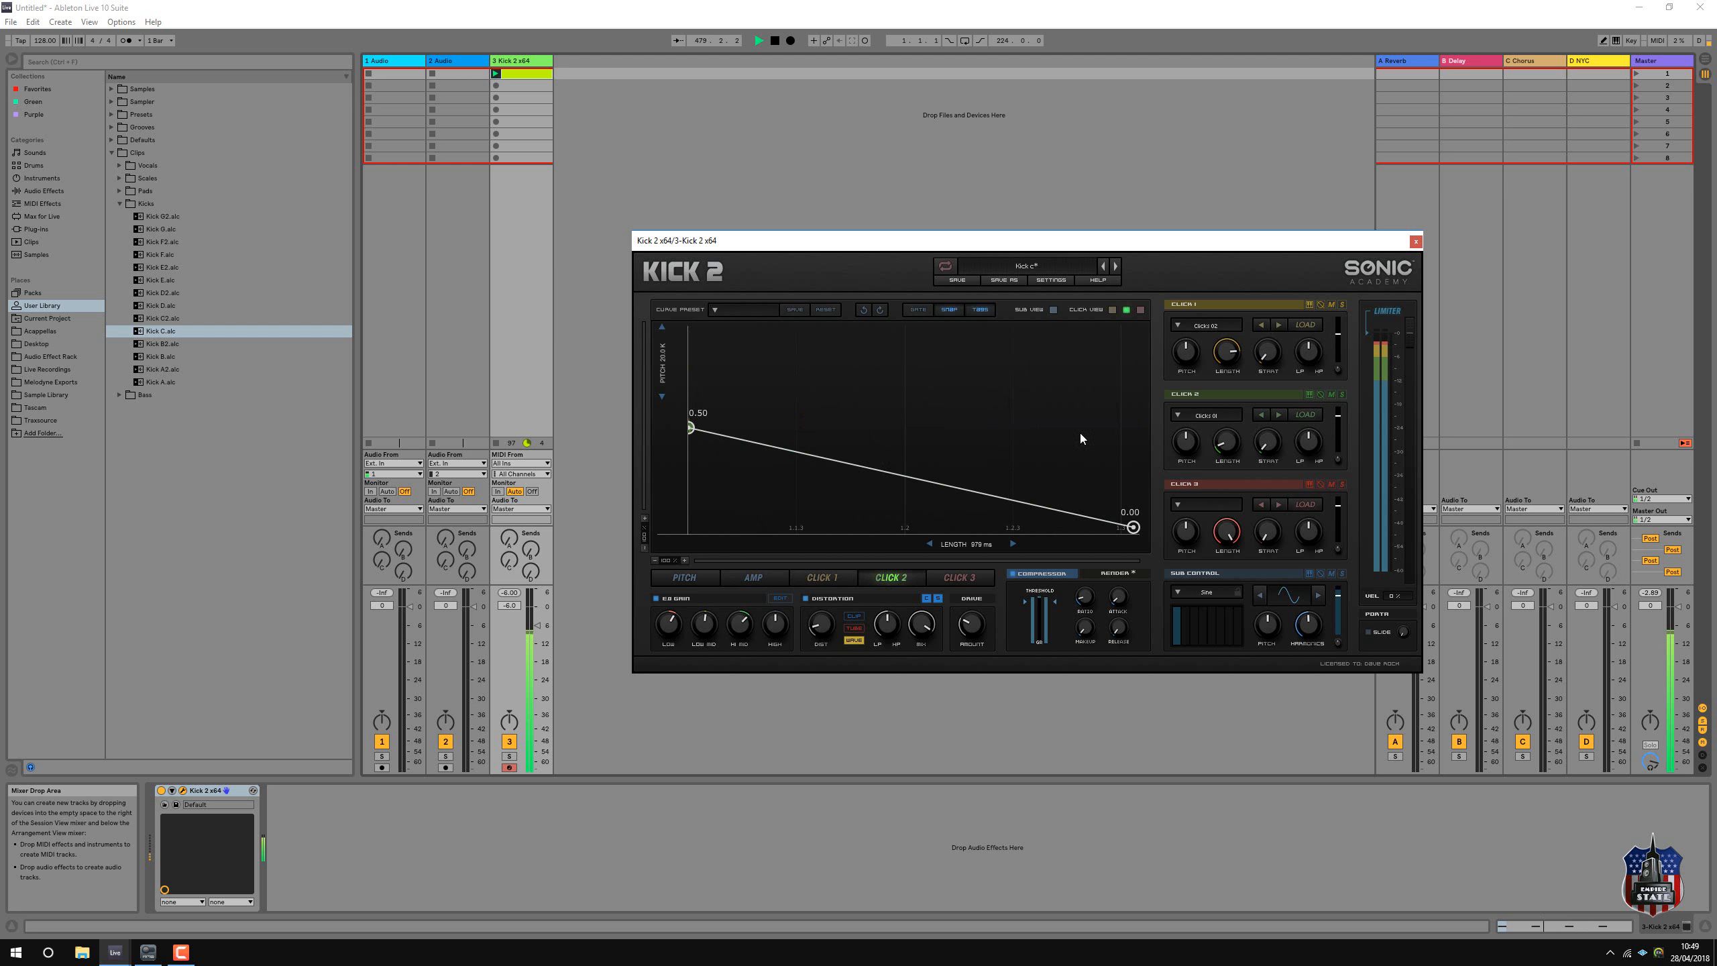
{"action": "left_click", "coordinate": [821, 579]}
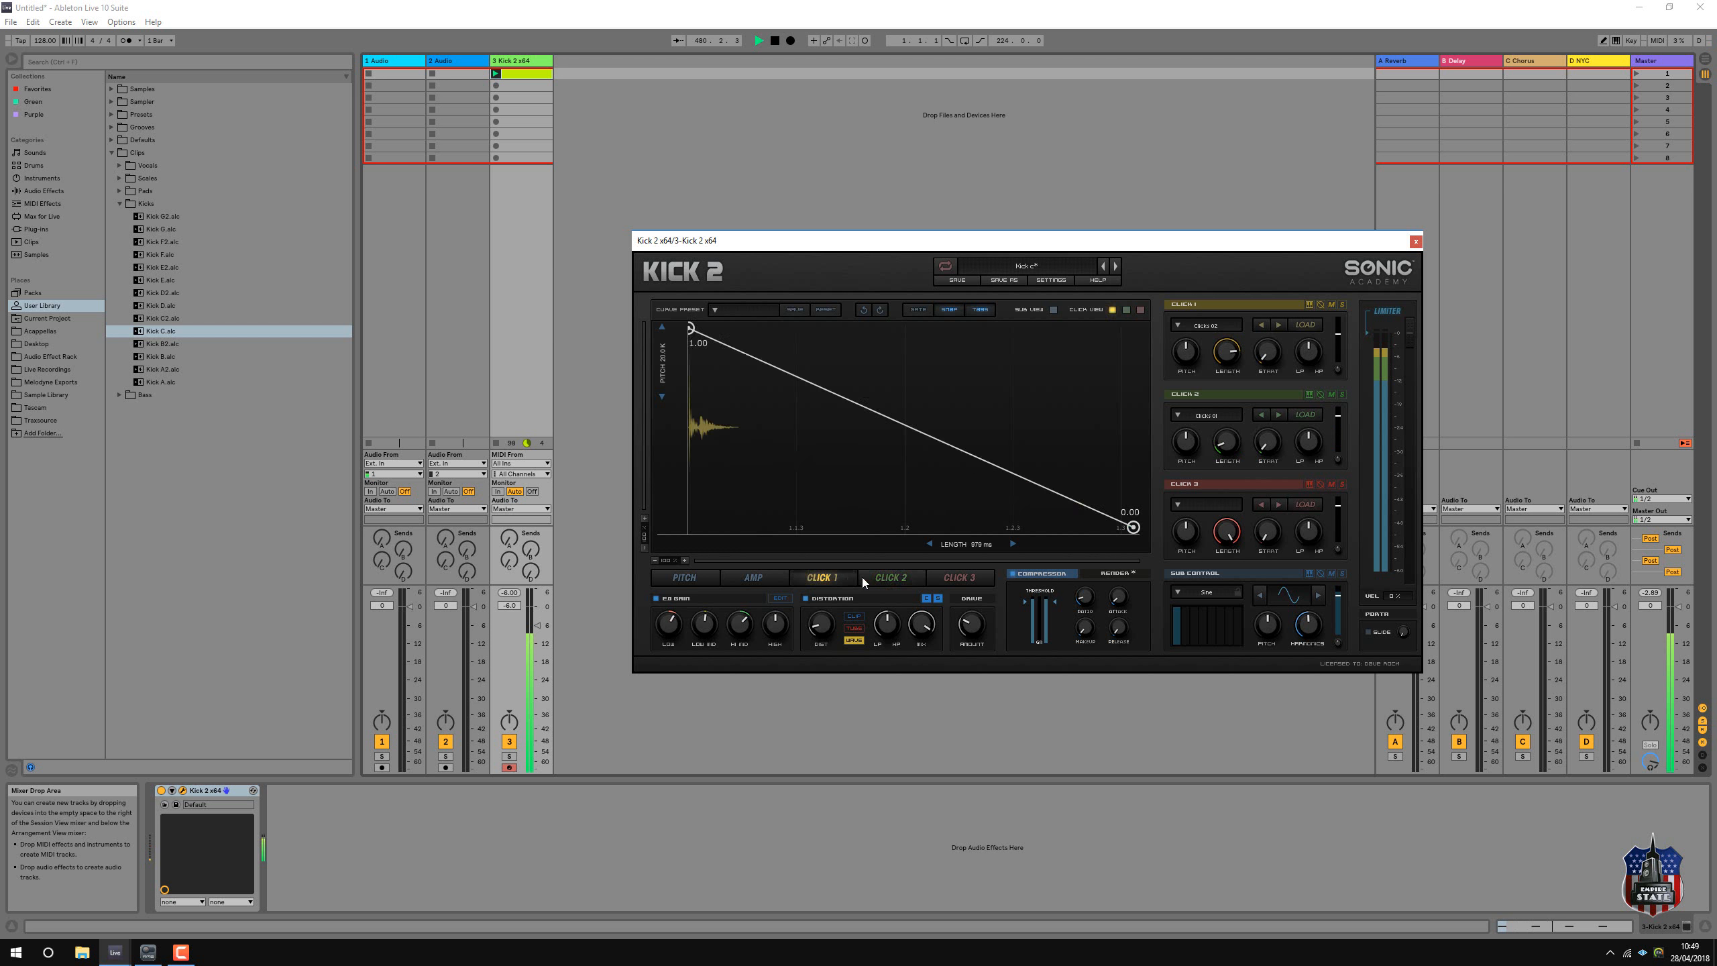
{"action": "left_click", "coordinate": [891, 578]}
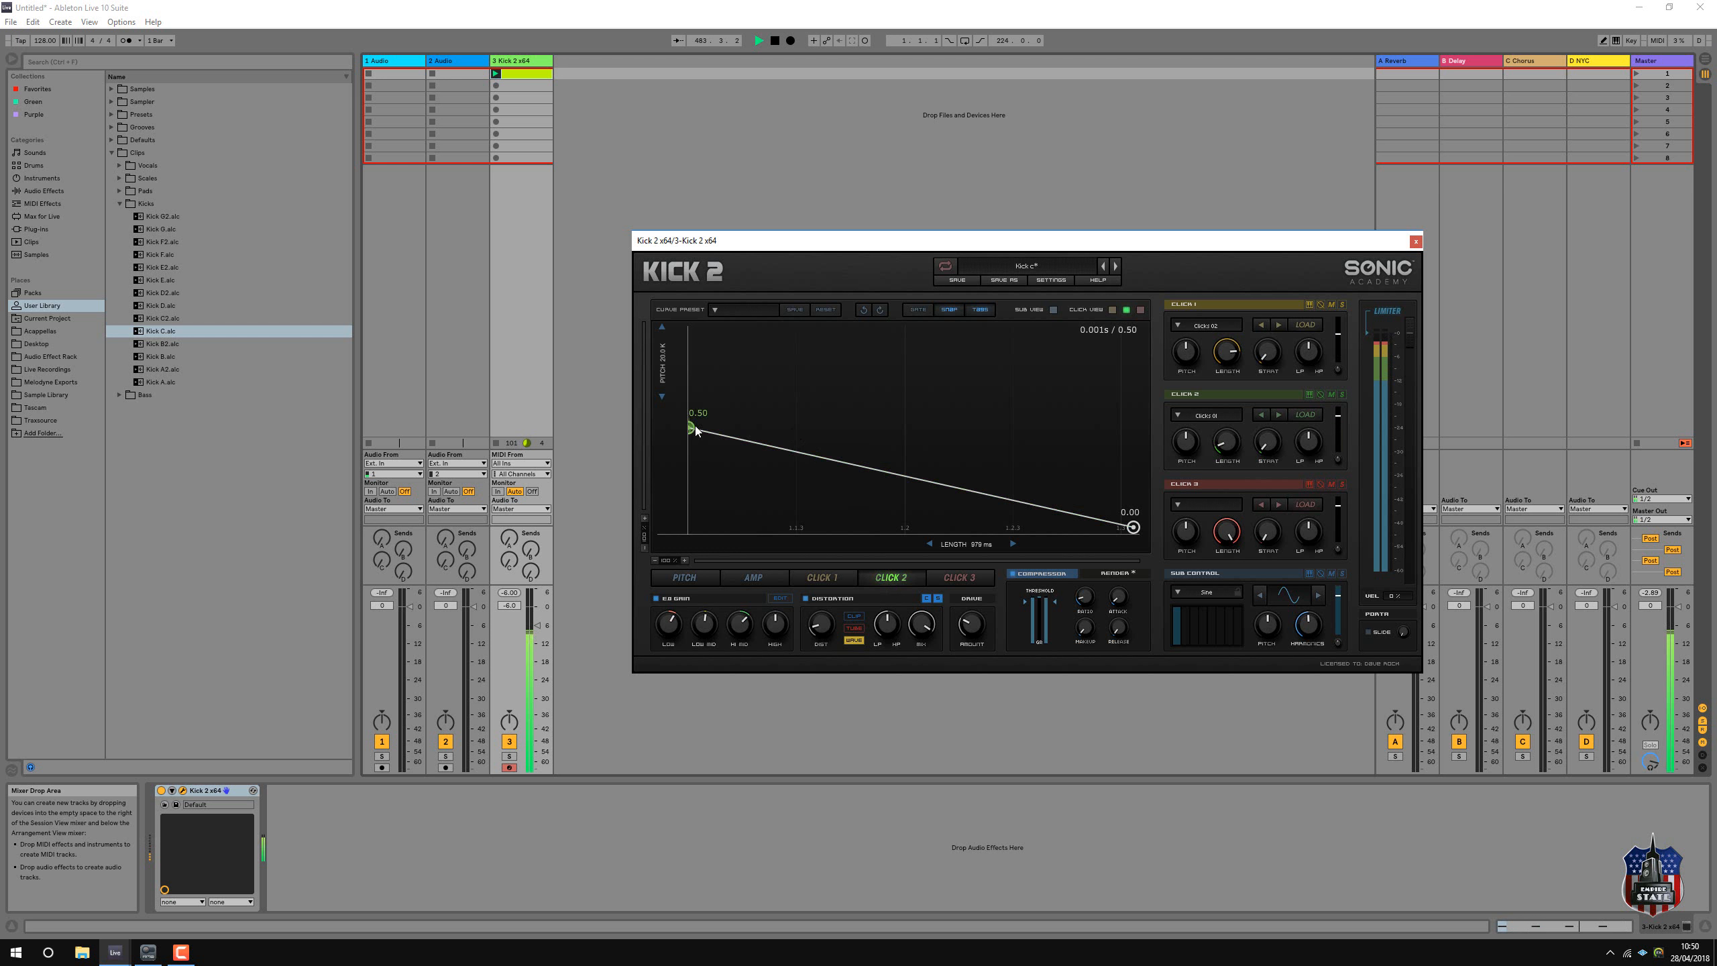
{"action": "left_click_drag", "start_coordinate": [695, 425], "coordinate": [700, 352]}
{"action": "left_click_drag", "start_coordinate": [1133, 527], "coordinate": [1133, 444]}
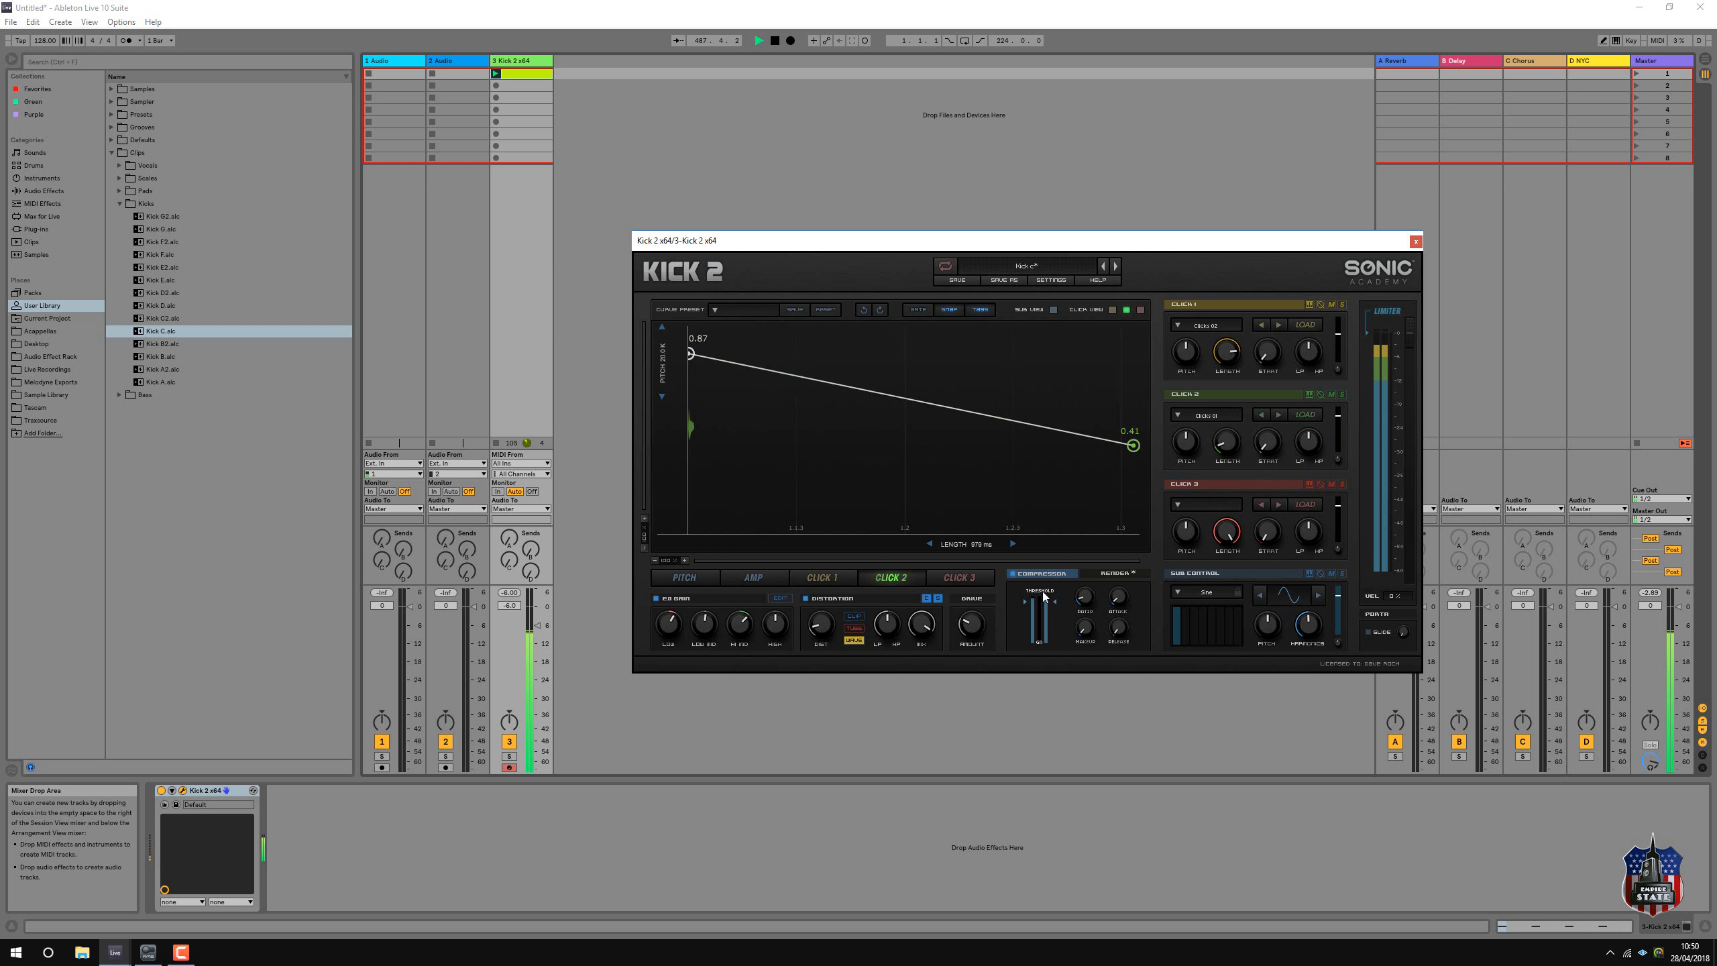
Review the three click envelopes and return to the kick's pitch curve.
{"action": "left_click", "coordinate": [967, 580]}
{"action": "left_click", "coordinate": [892, 578]}
{"action": "left_click", "coordinate": [838, 578]}
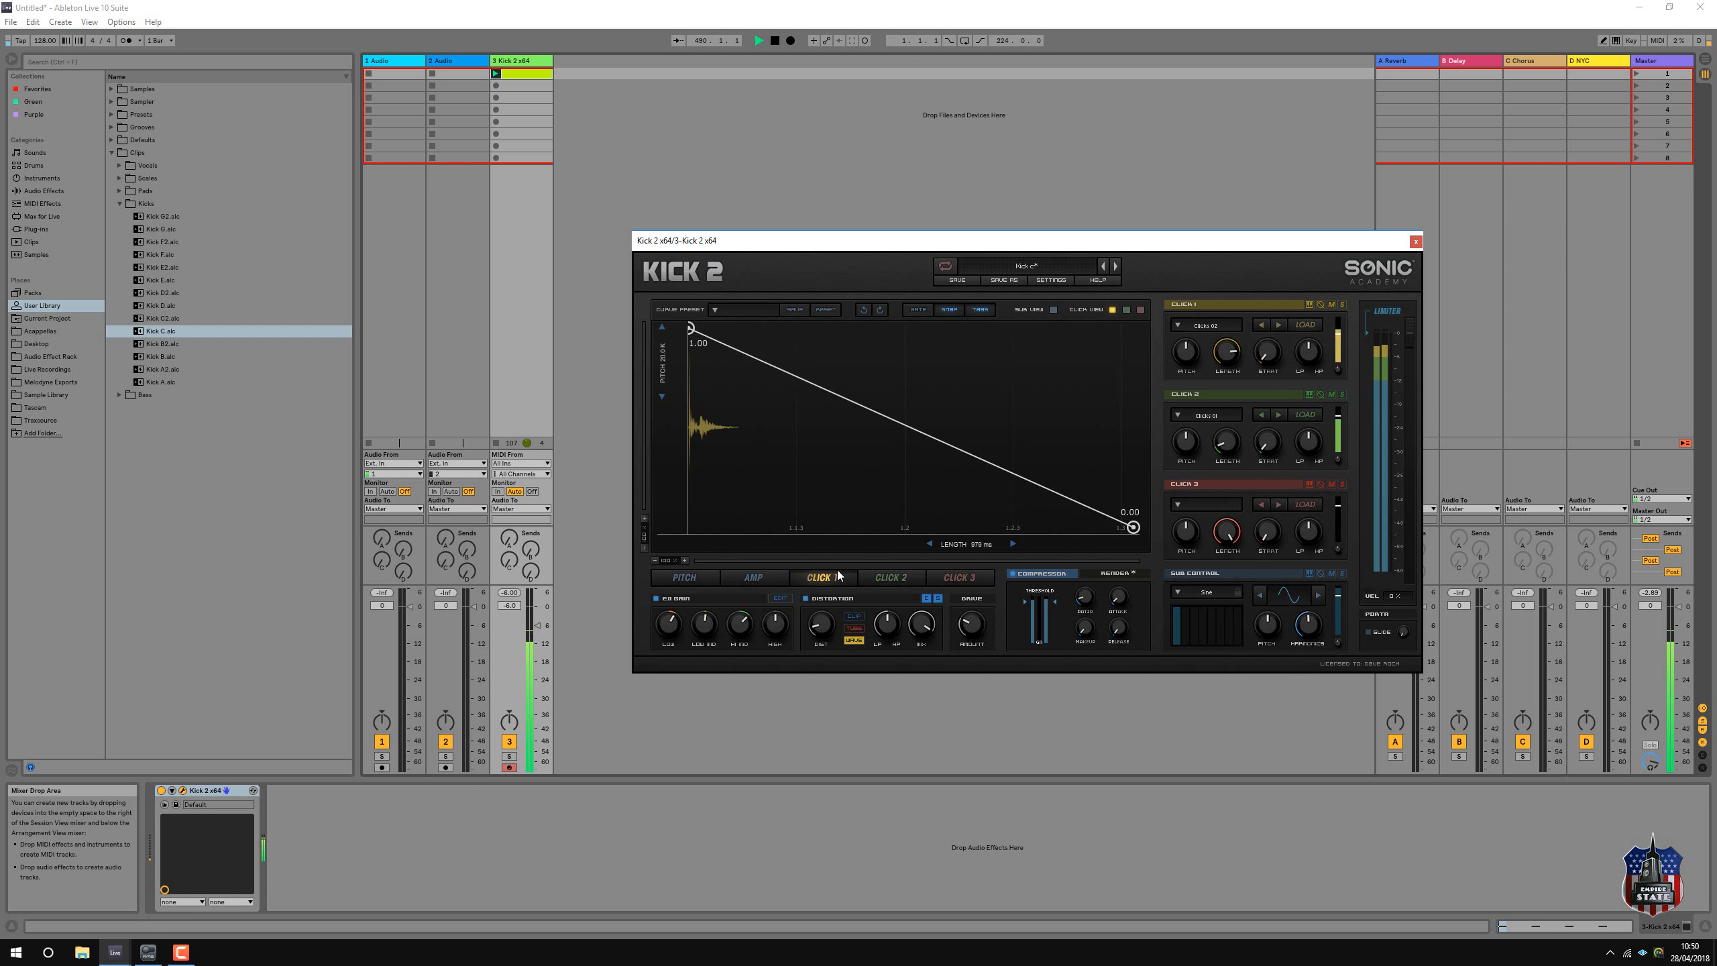
{"action": "left_click", "coordinate": [683, 579]}
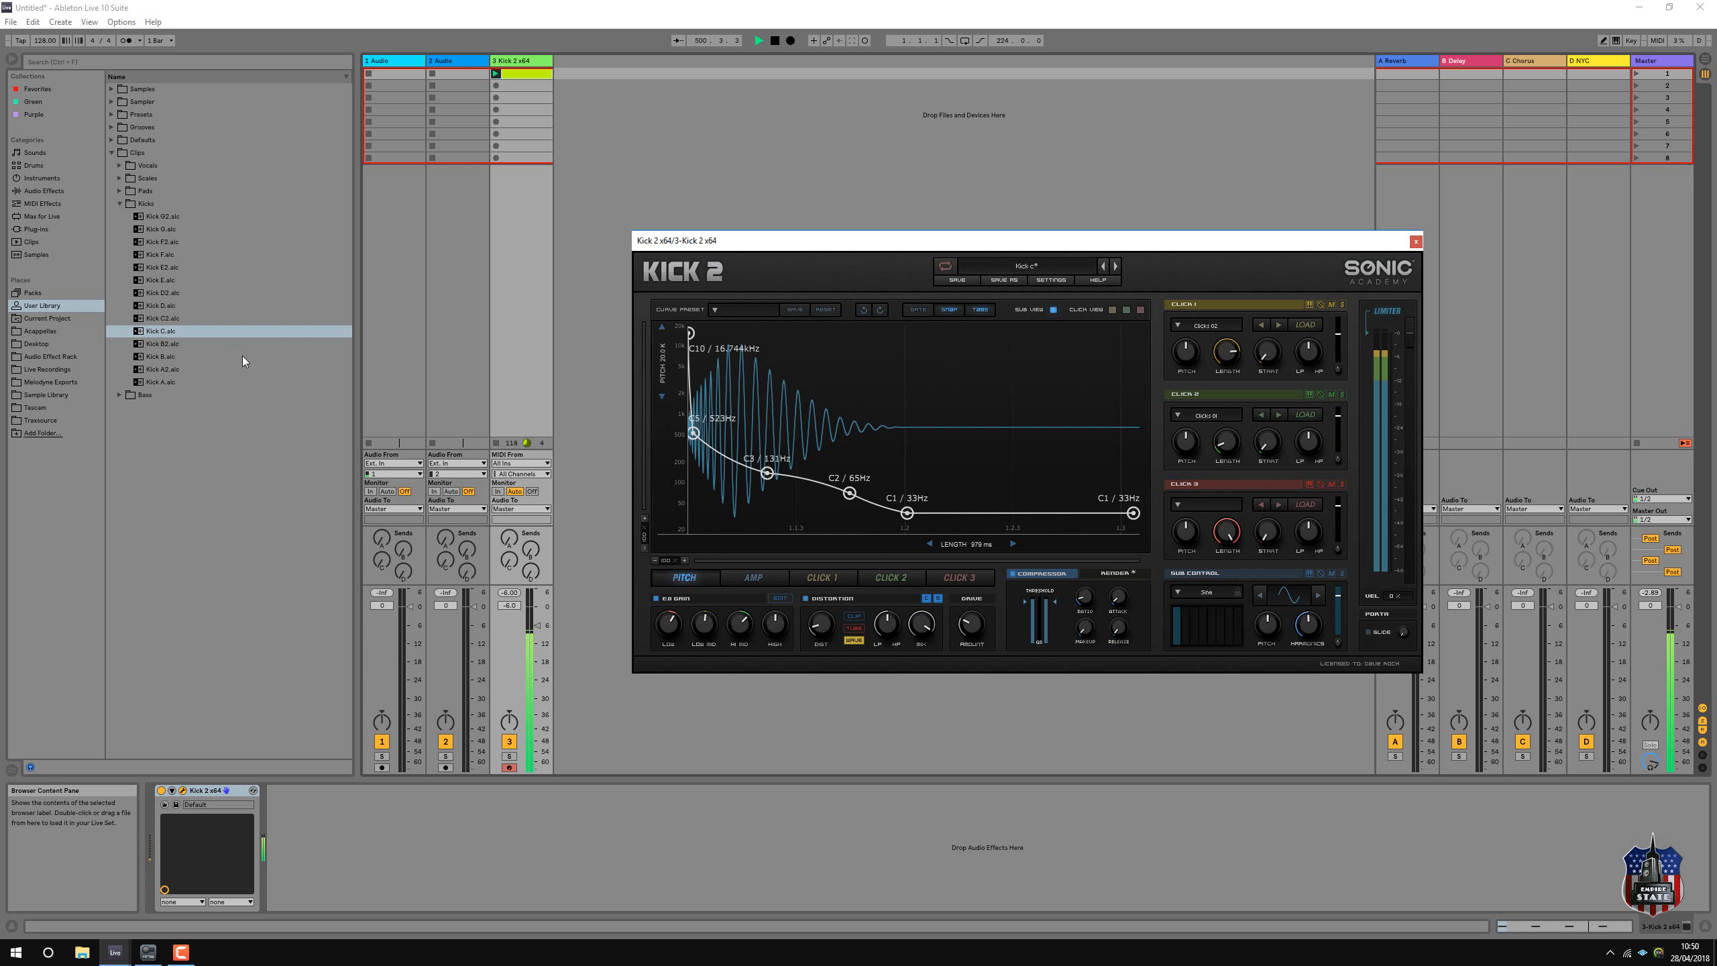
Move the Kick 2 window up clear of the mixer faders and stop playback.
{"action": "left_click_drag", "start_coordinate": [1392, 248], "coordinate": [1397, 80]}
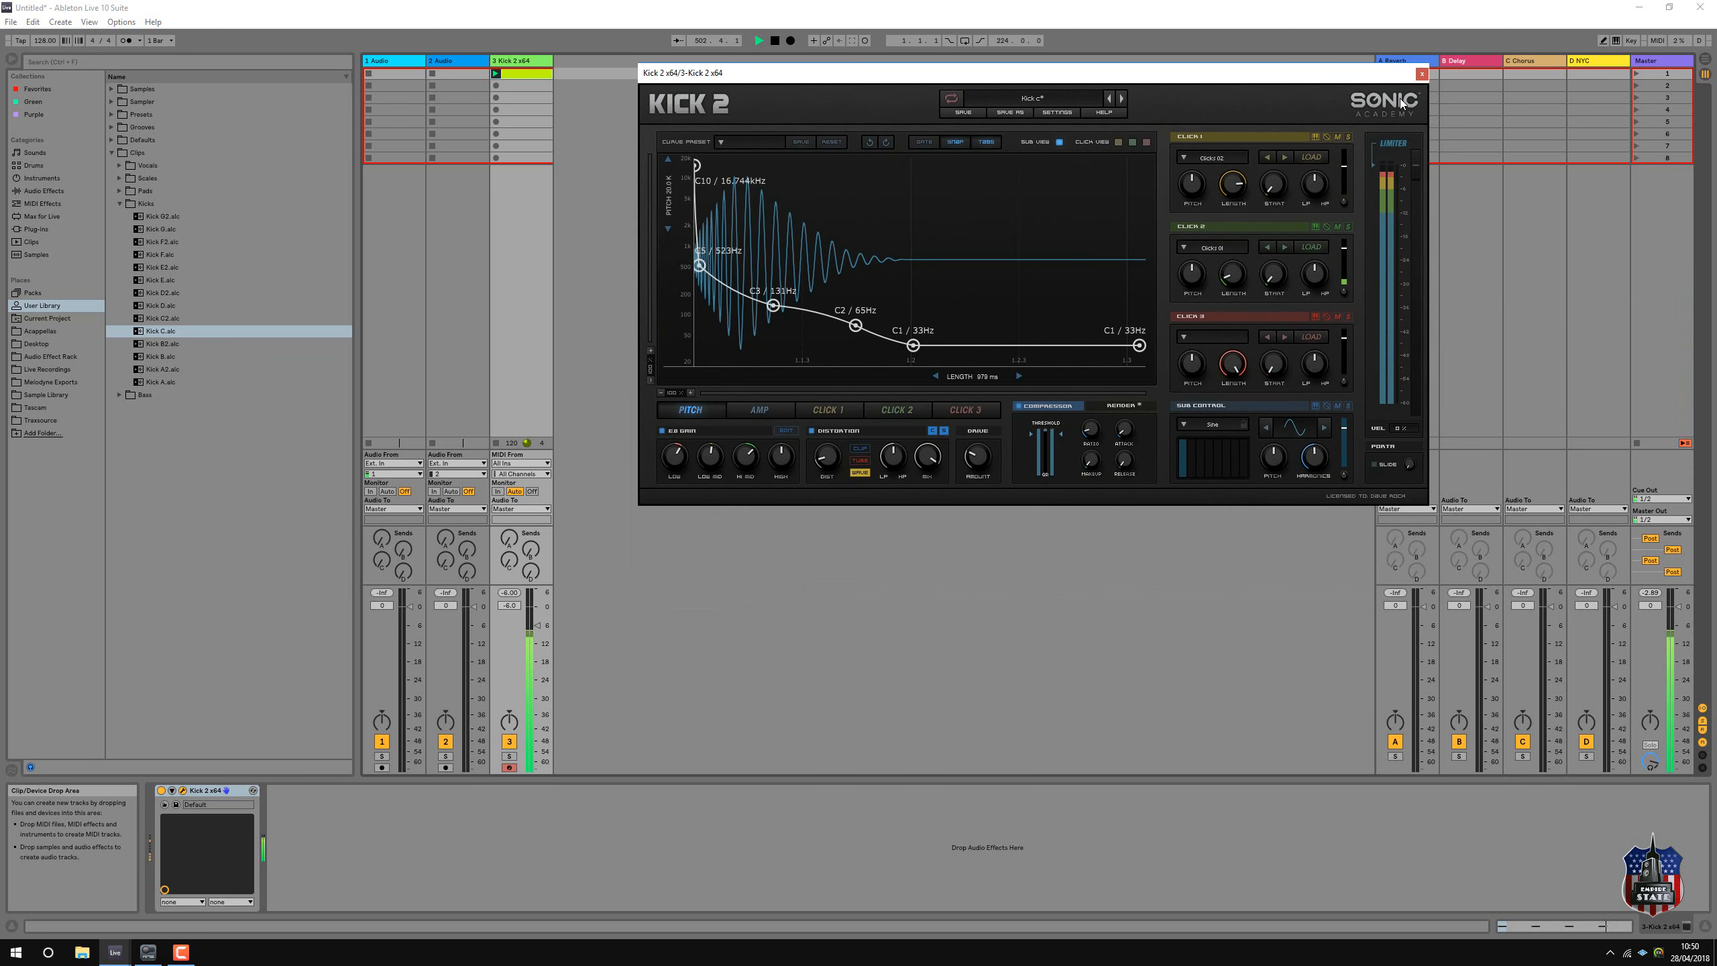
{"action": "left_click", "coordinate": [777, 42]}
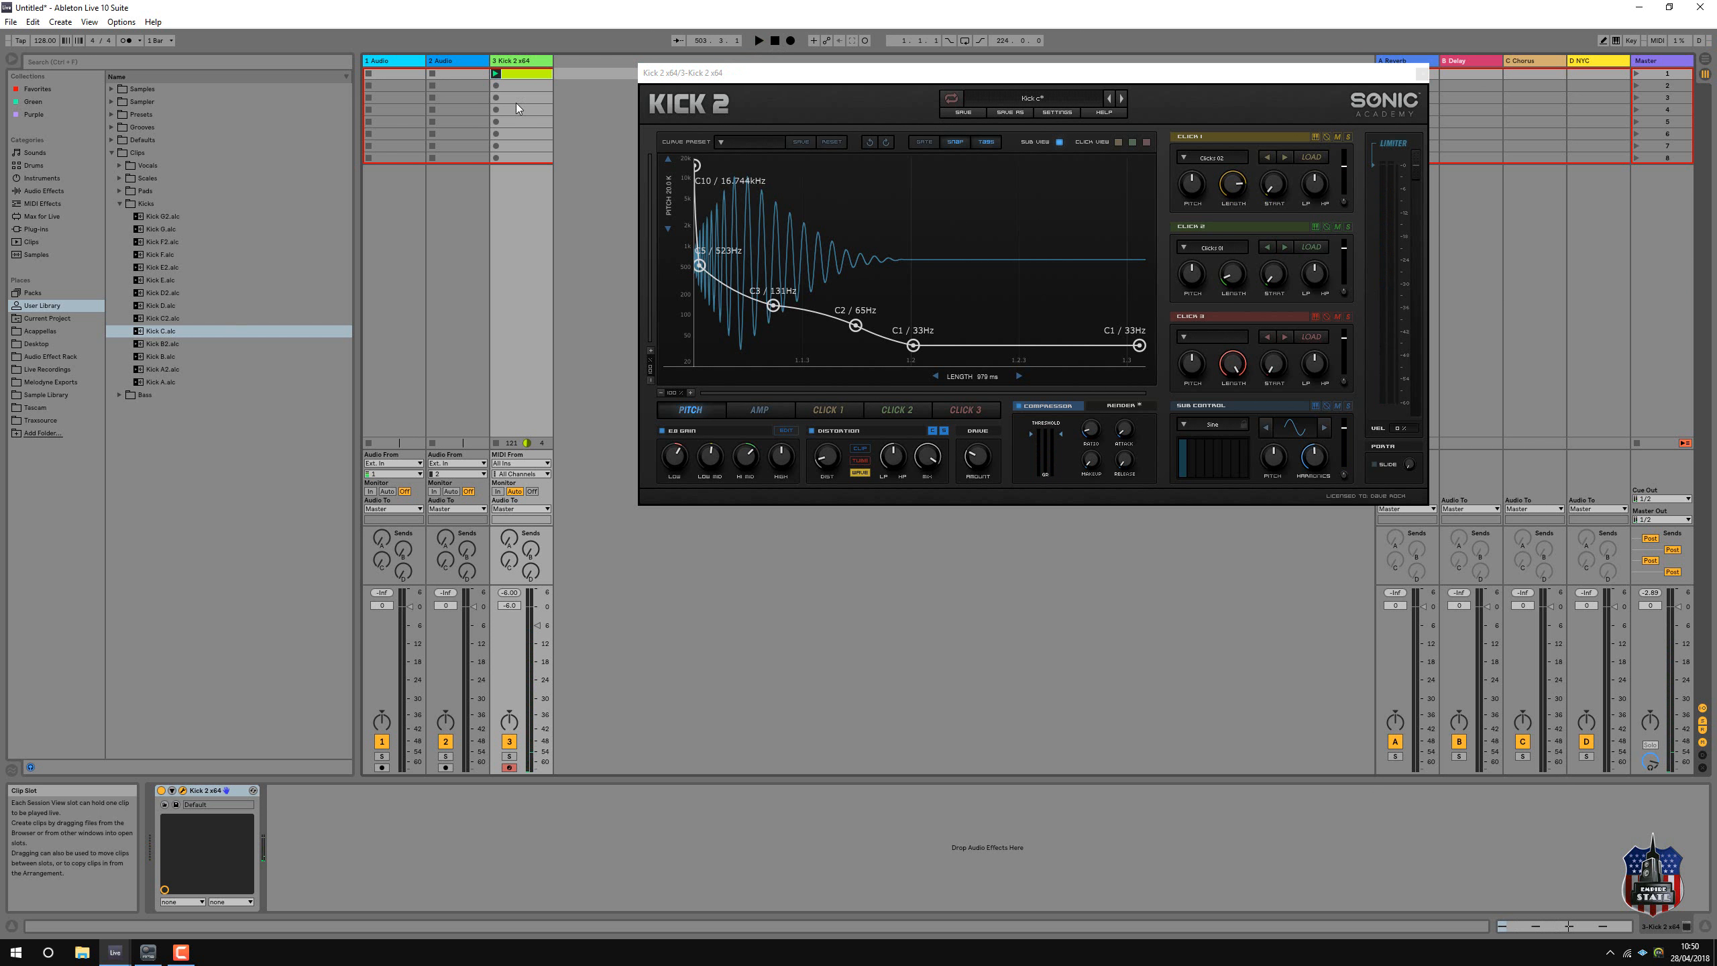
Find a shake drum loop in the Sample Library's Classic Garage & US House folder and place it in track 2's first clip slot.
{"action": "left_click", "coordinate": [38, 89]}
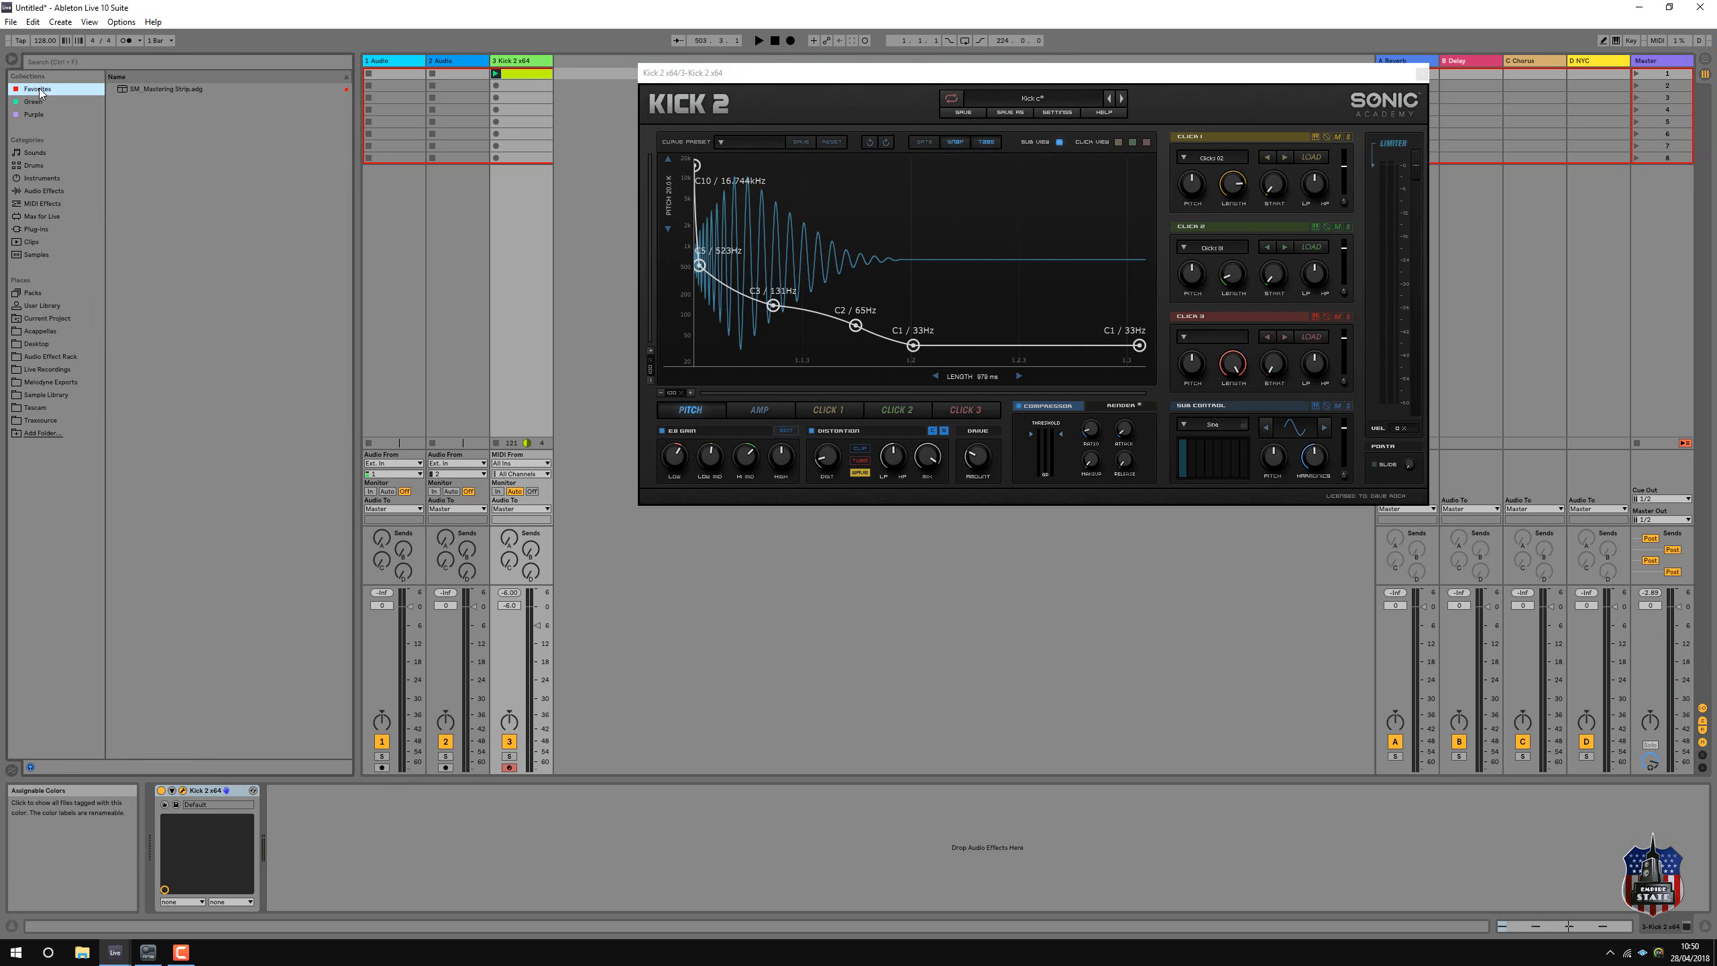
{"action": "left_click", "coordinate": [40, 101]}
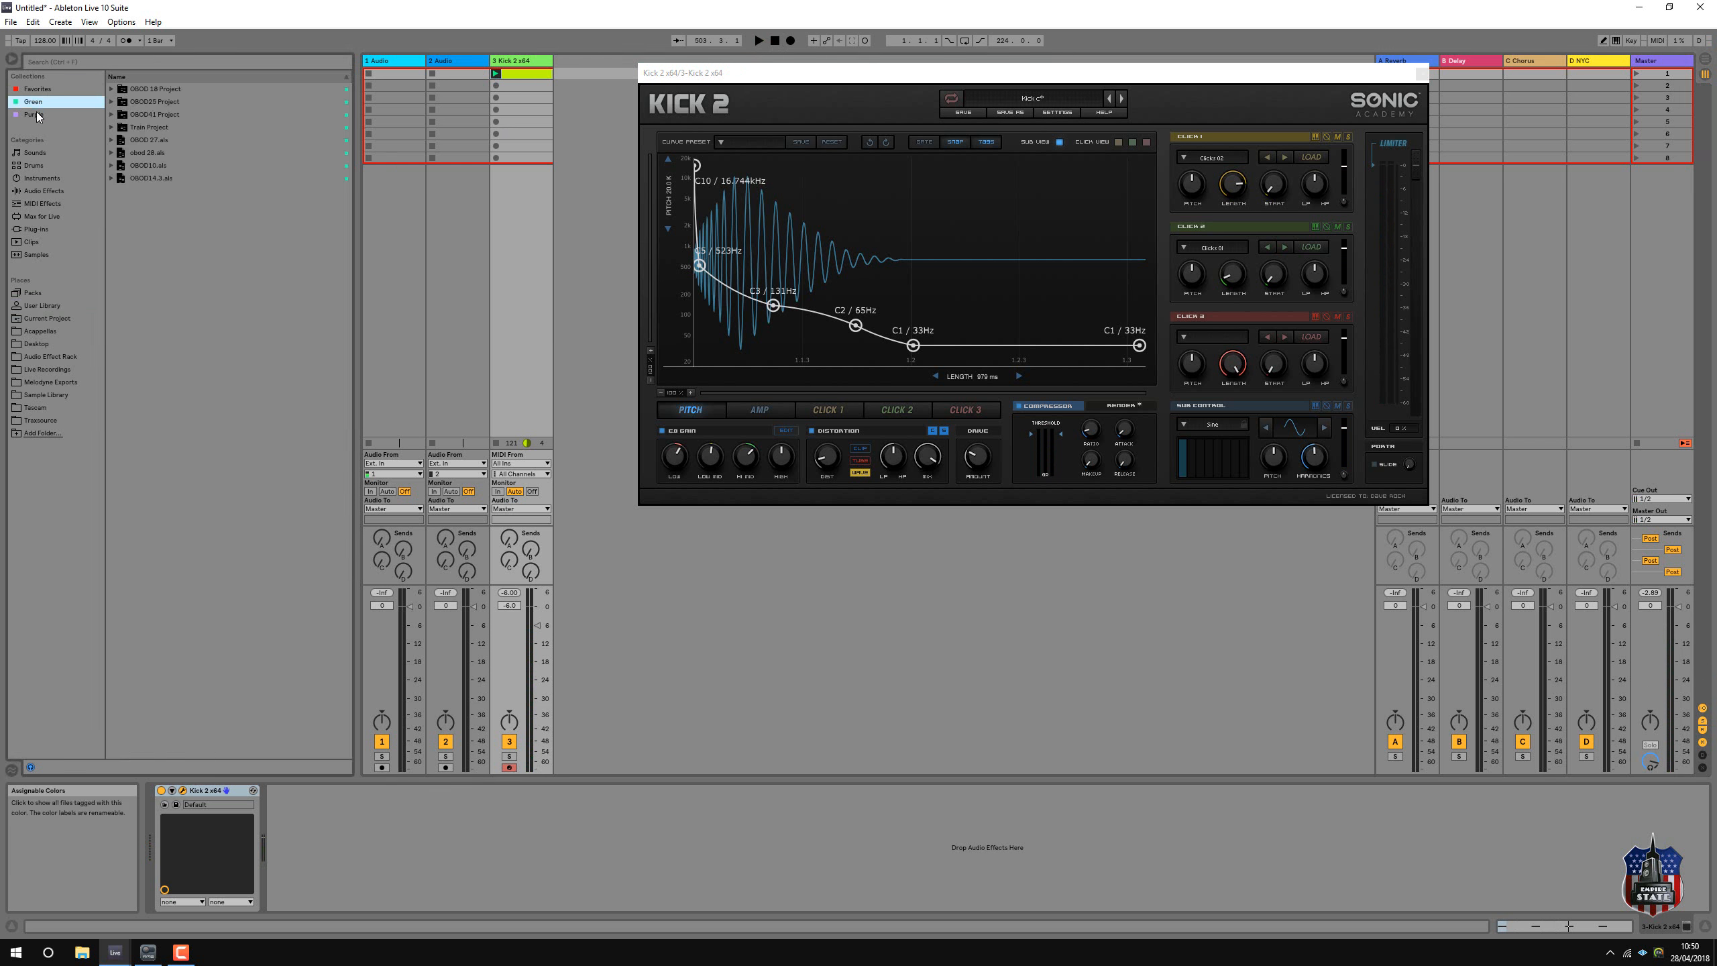
{"action": "left_click", "coordinate": [36, 112]}
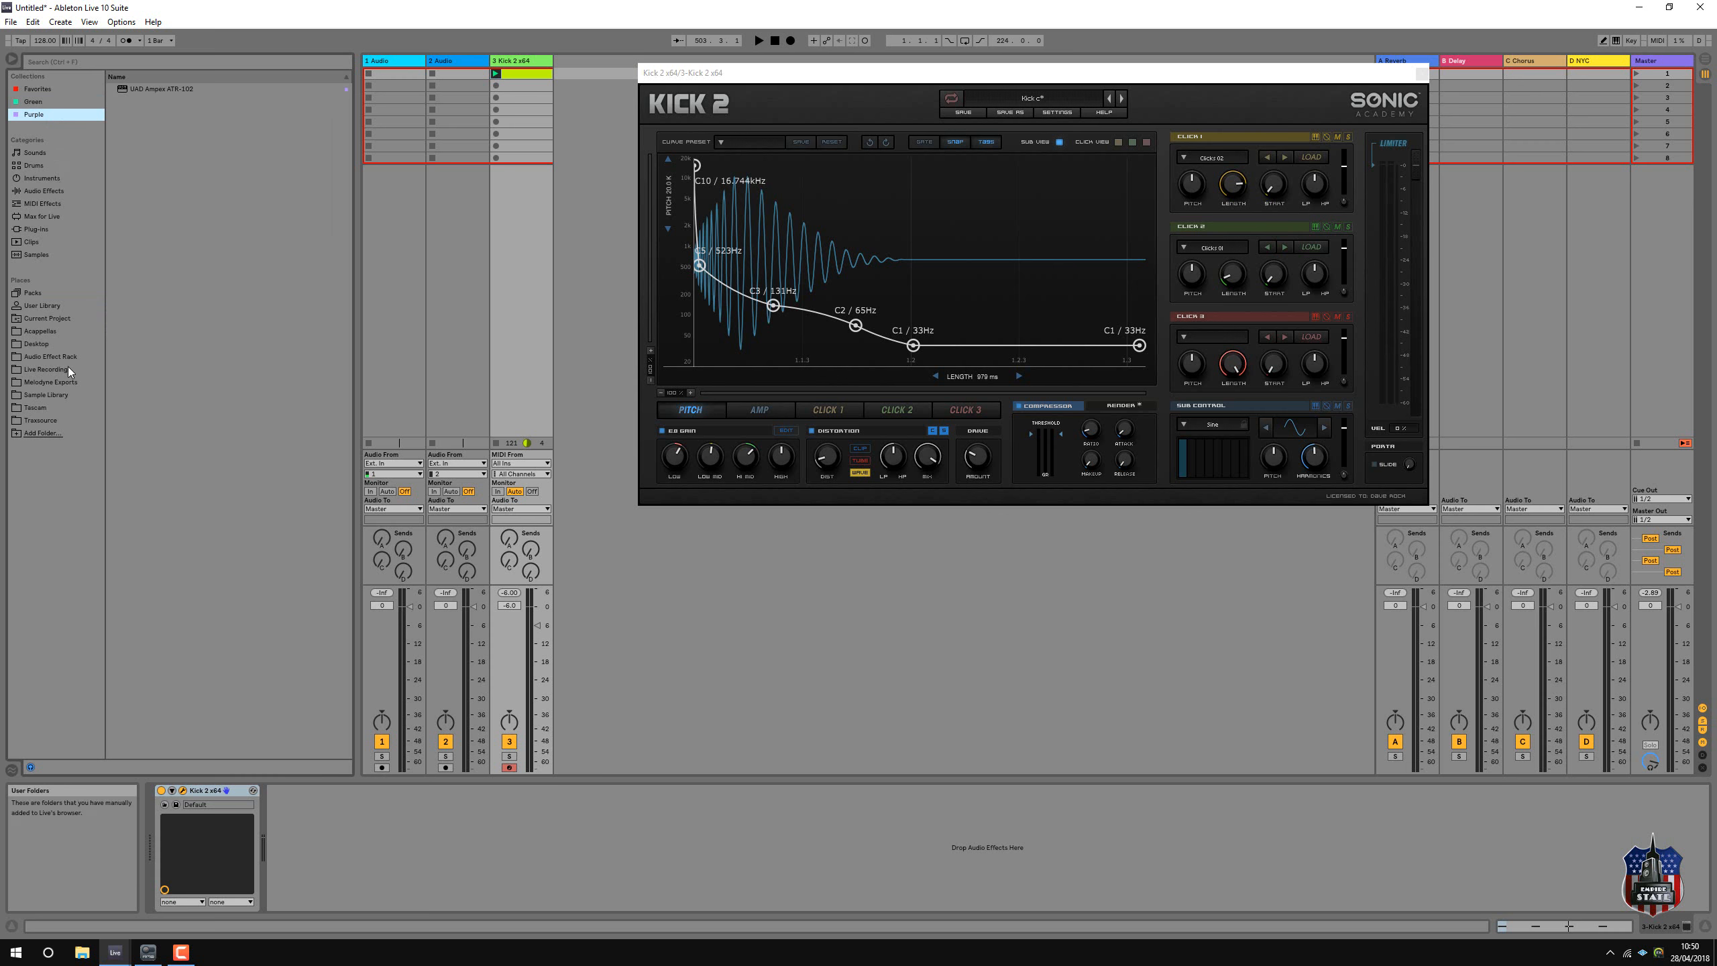
{"action": "left_click", "coordinate": [44, 394]}
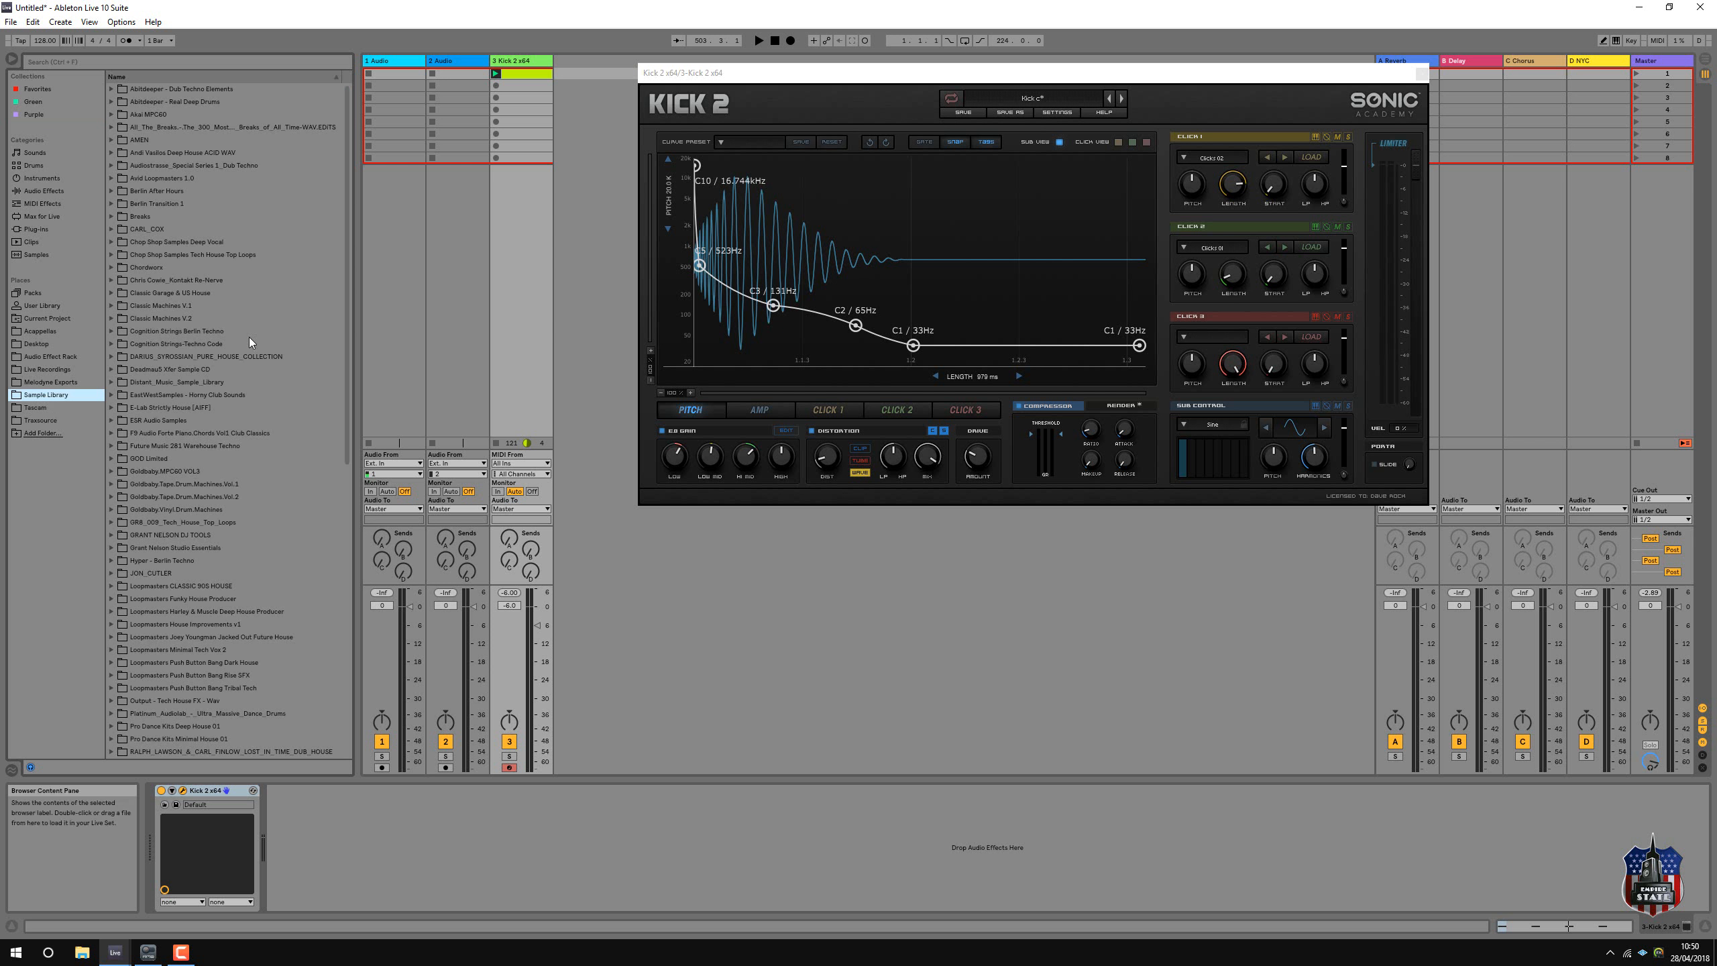
{"action": "left_click", "coordinate": [151, 293]}
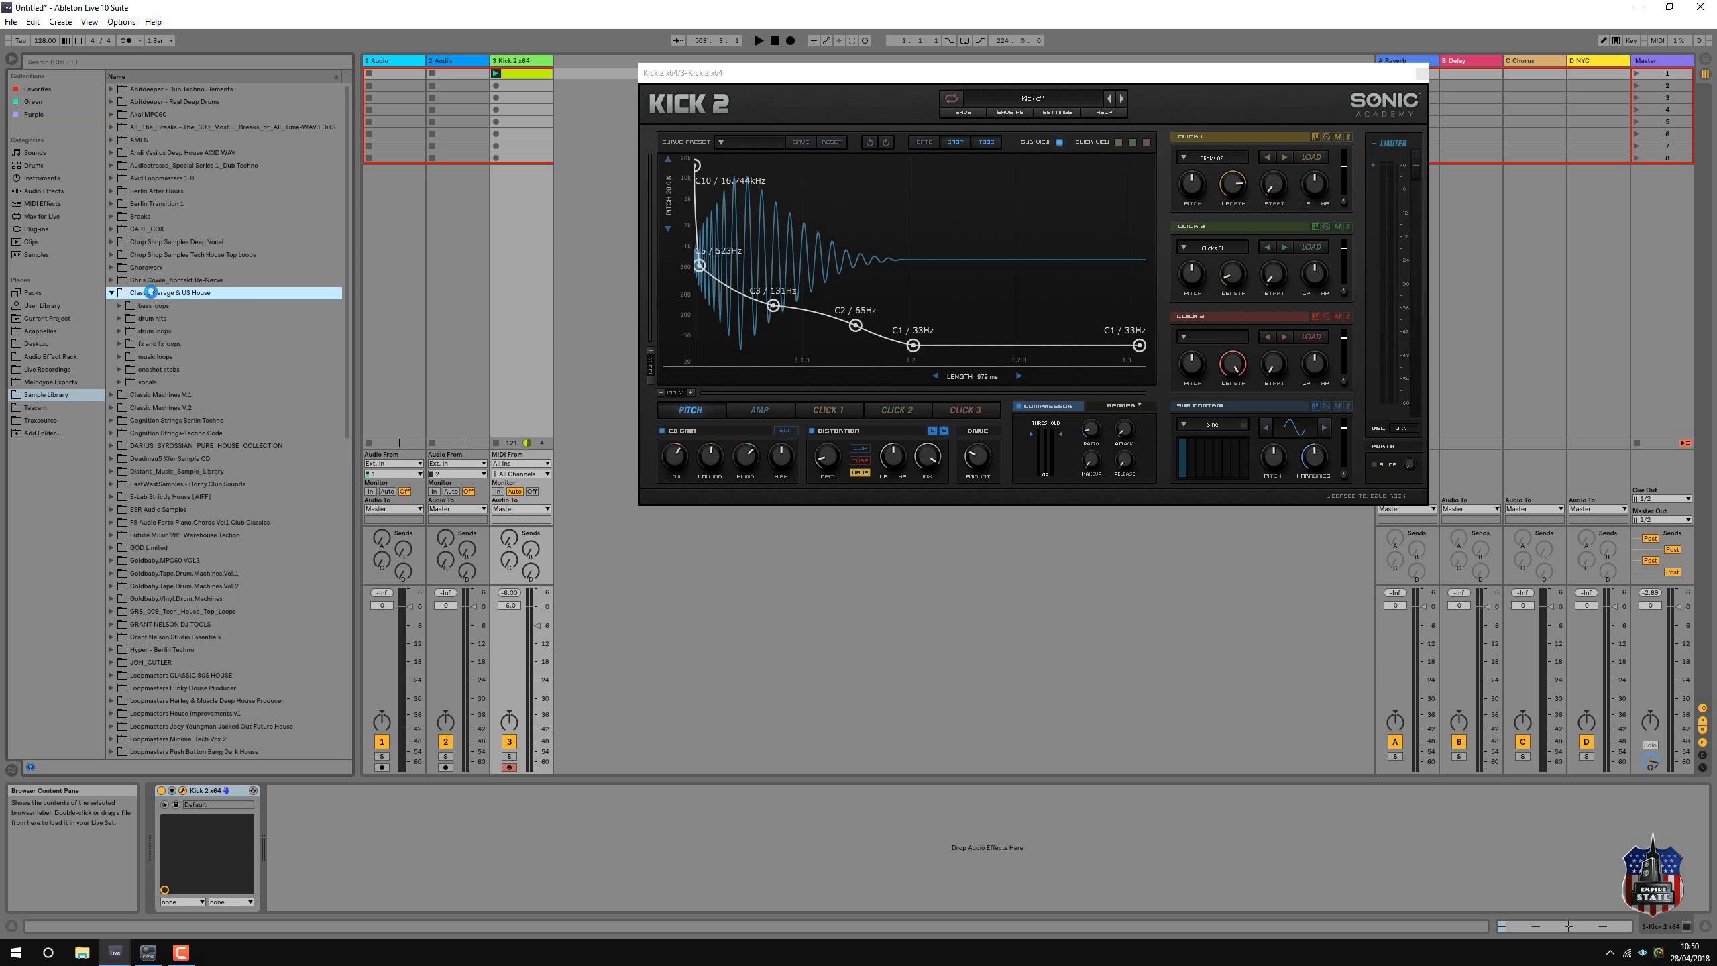
{"action": "left_click", "coordinate": [155, 330]}
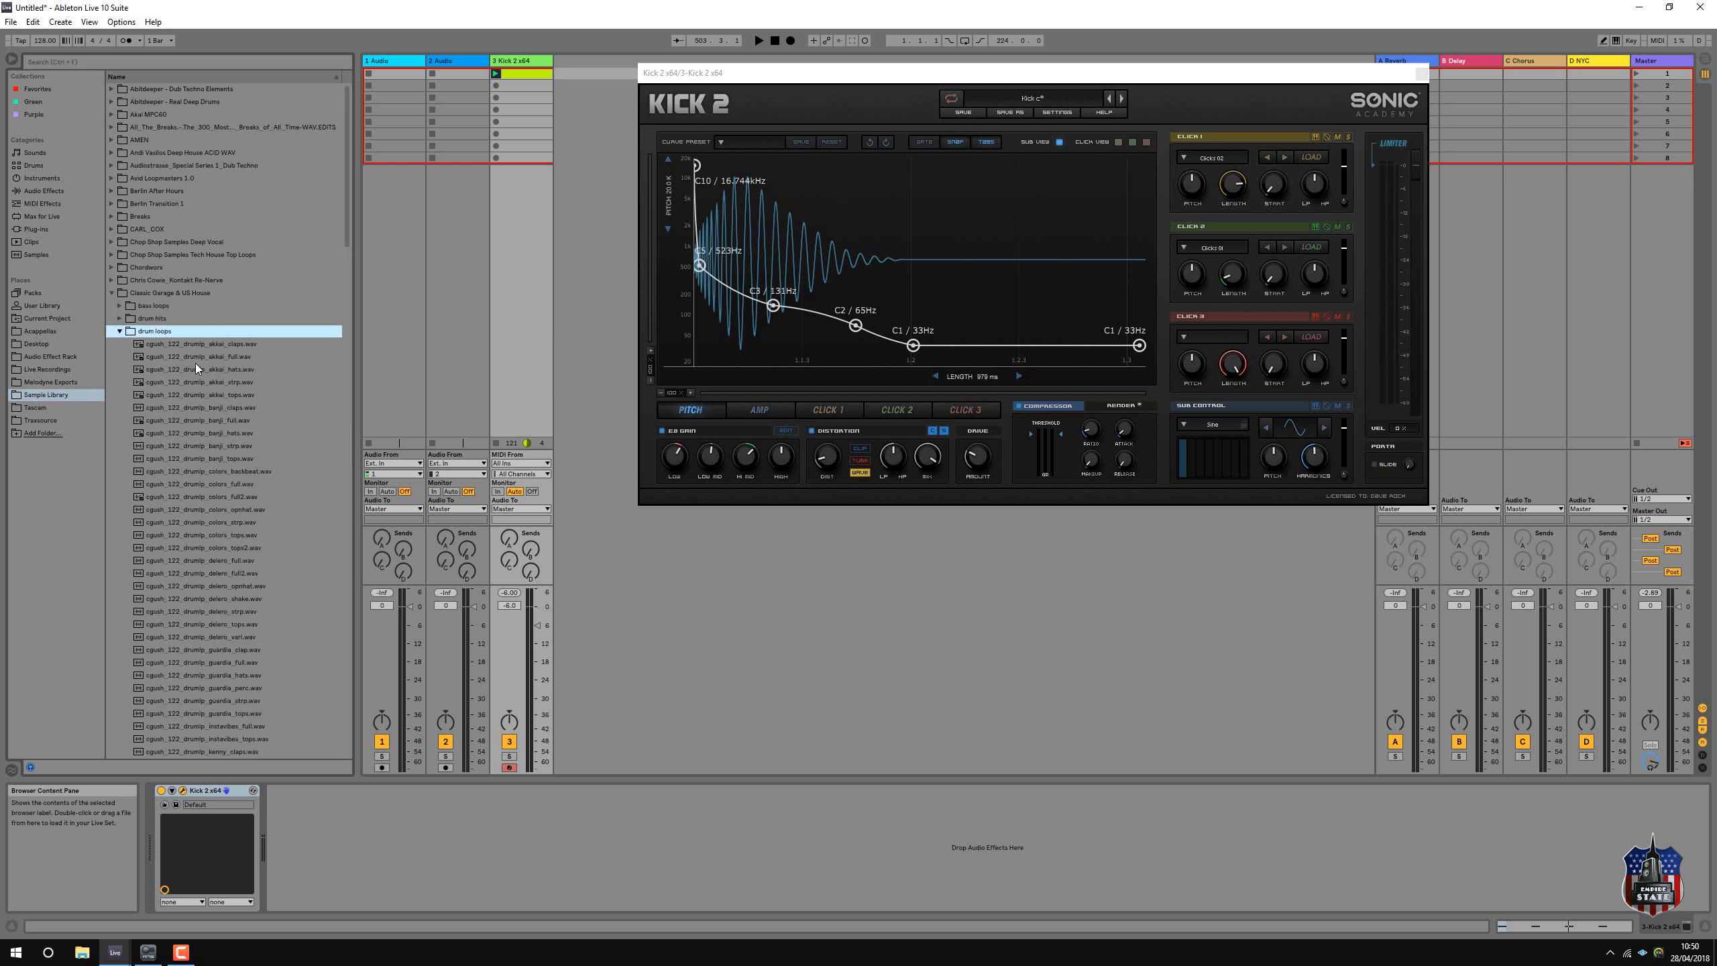
{"action": "left_click", "coordinate": [221, 598]}
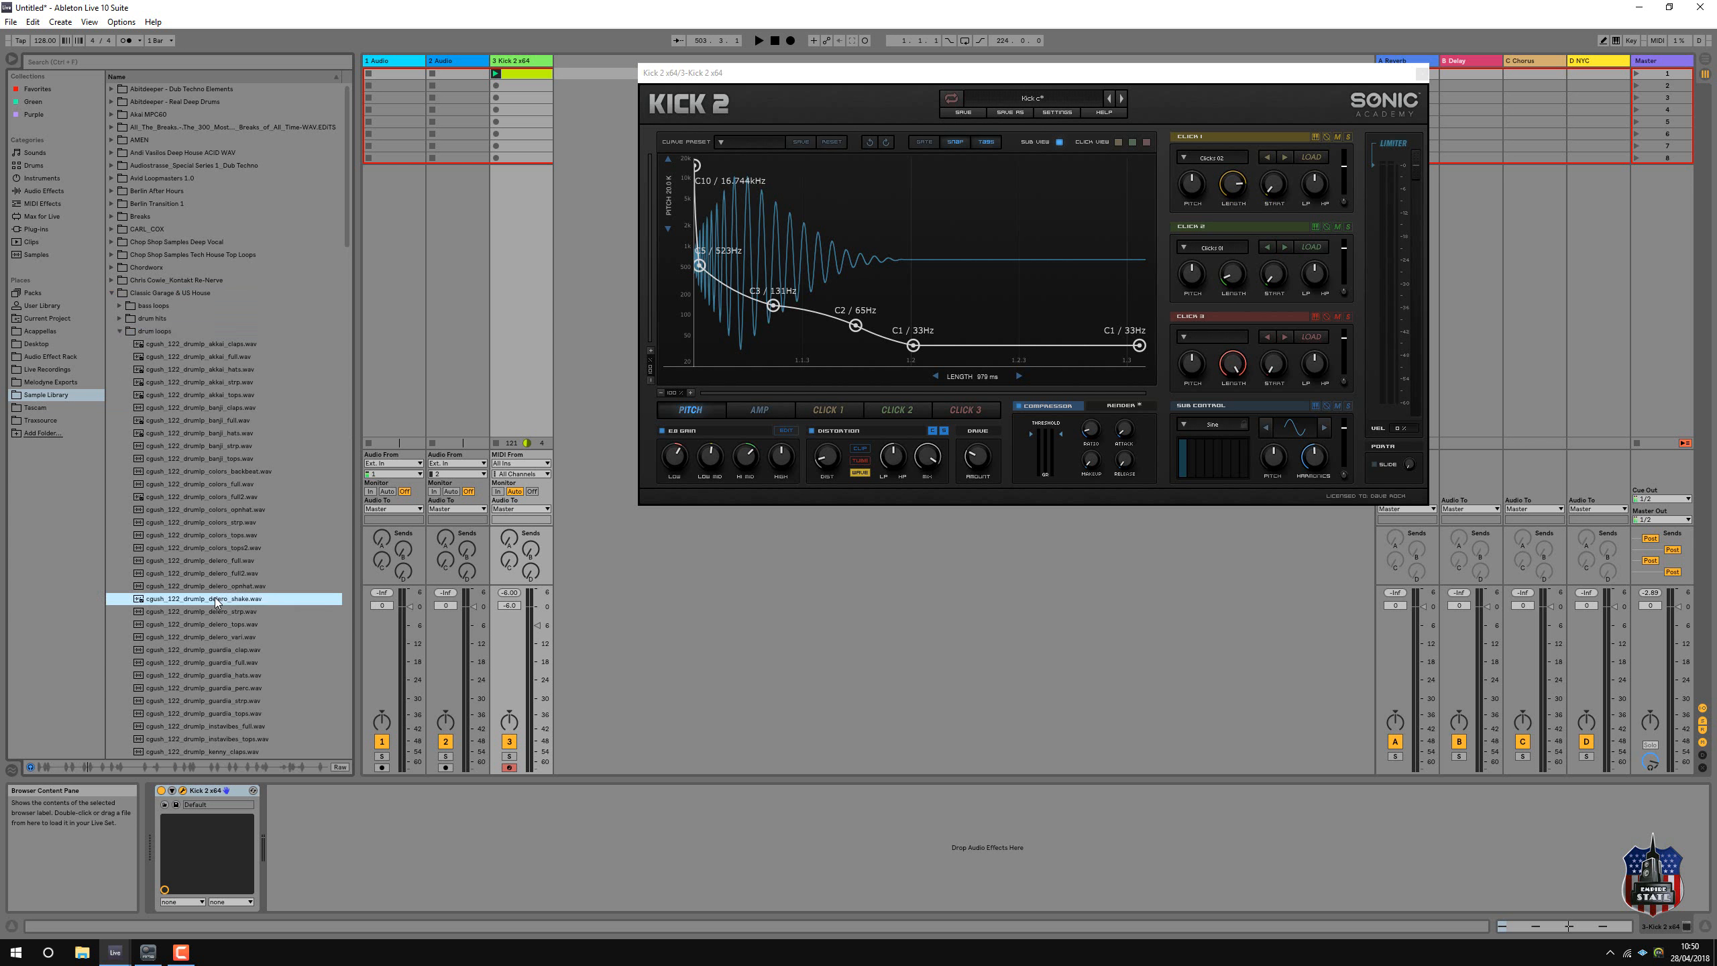
{"action": "left_click_drag", "start_coordinate": [206, 599], "coordinate": [439, 75]}
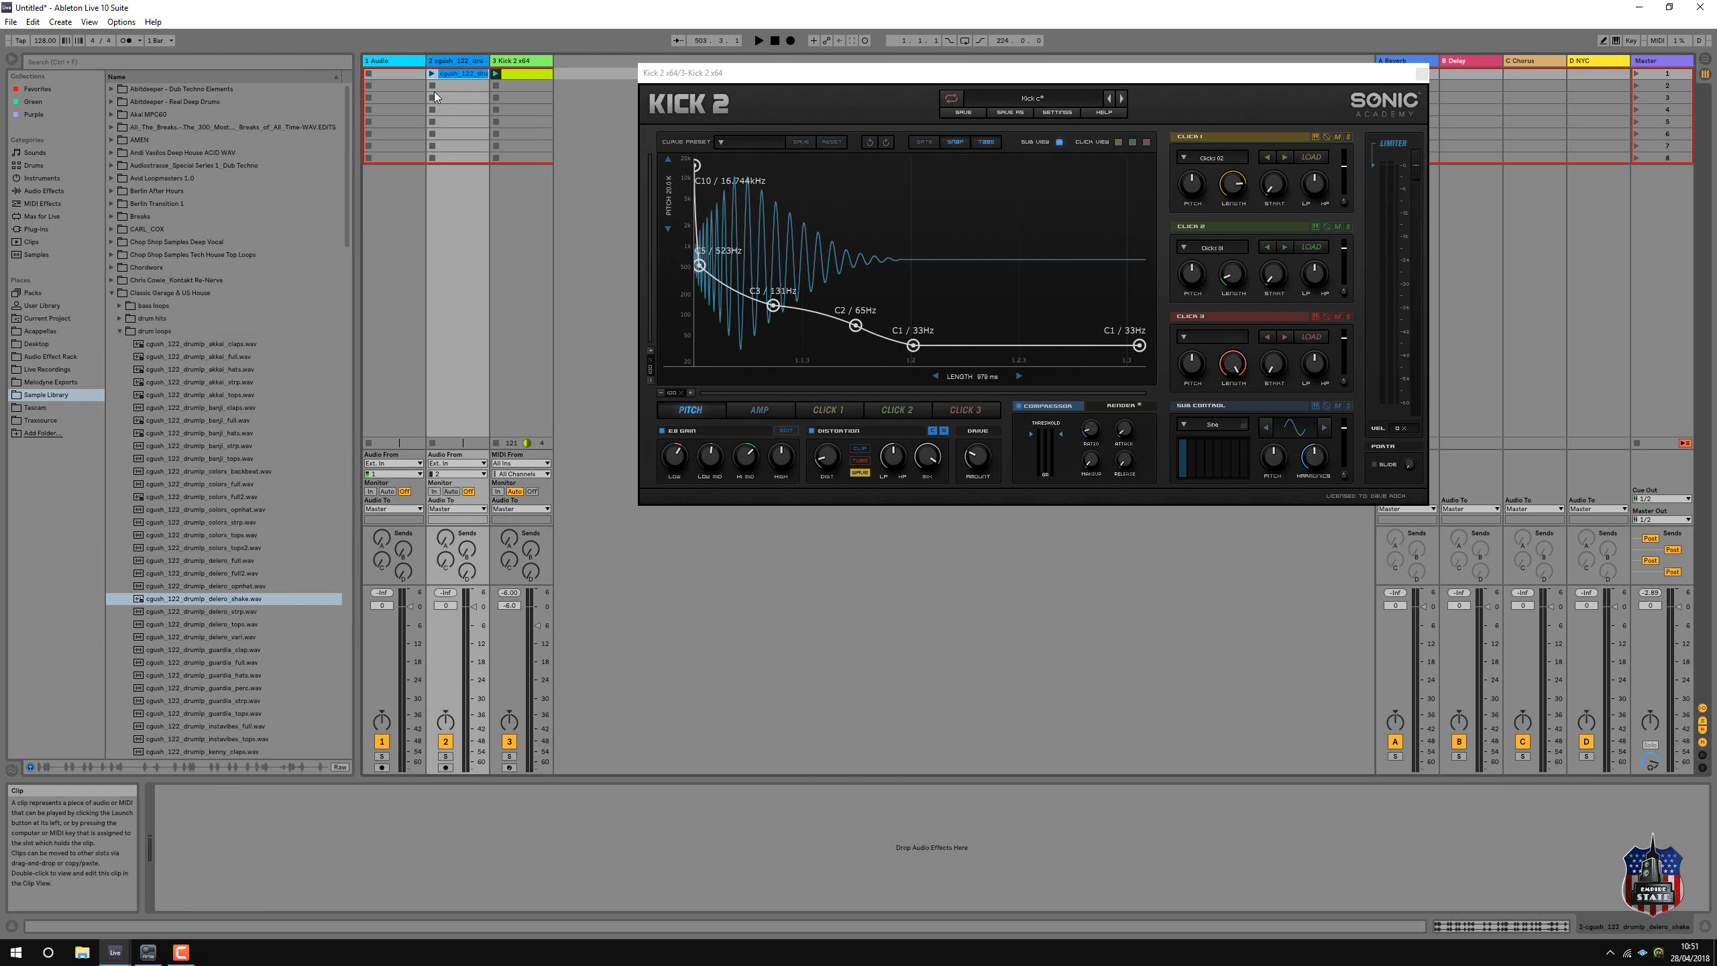
Launch scene 1 and lower the drum loop track's volume to -4.0 dB.
{"action": "left_click", "coordinate": [1637, 74]}
{"action": "mouse_move", "coordinate": [474, 606]}
{"action": "left_mouse_down"}
{"action": "mouse_move", "coordinate": [477, 634]}
{"action": "mouse_move", "coordinate": [473, 620]}
{"action": "left_mouse_up"}
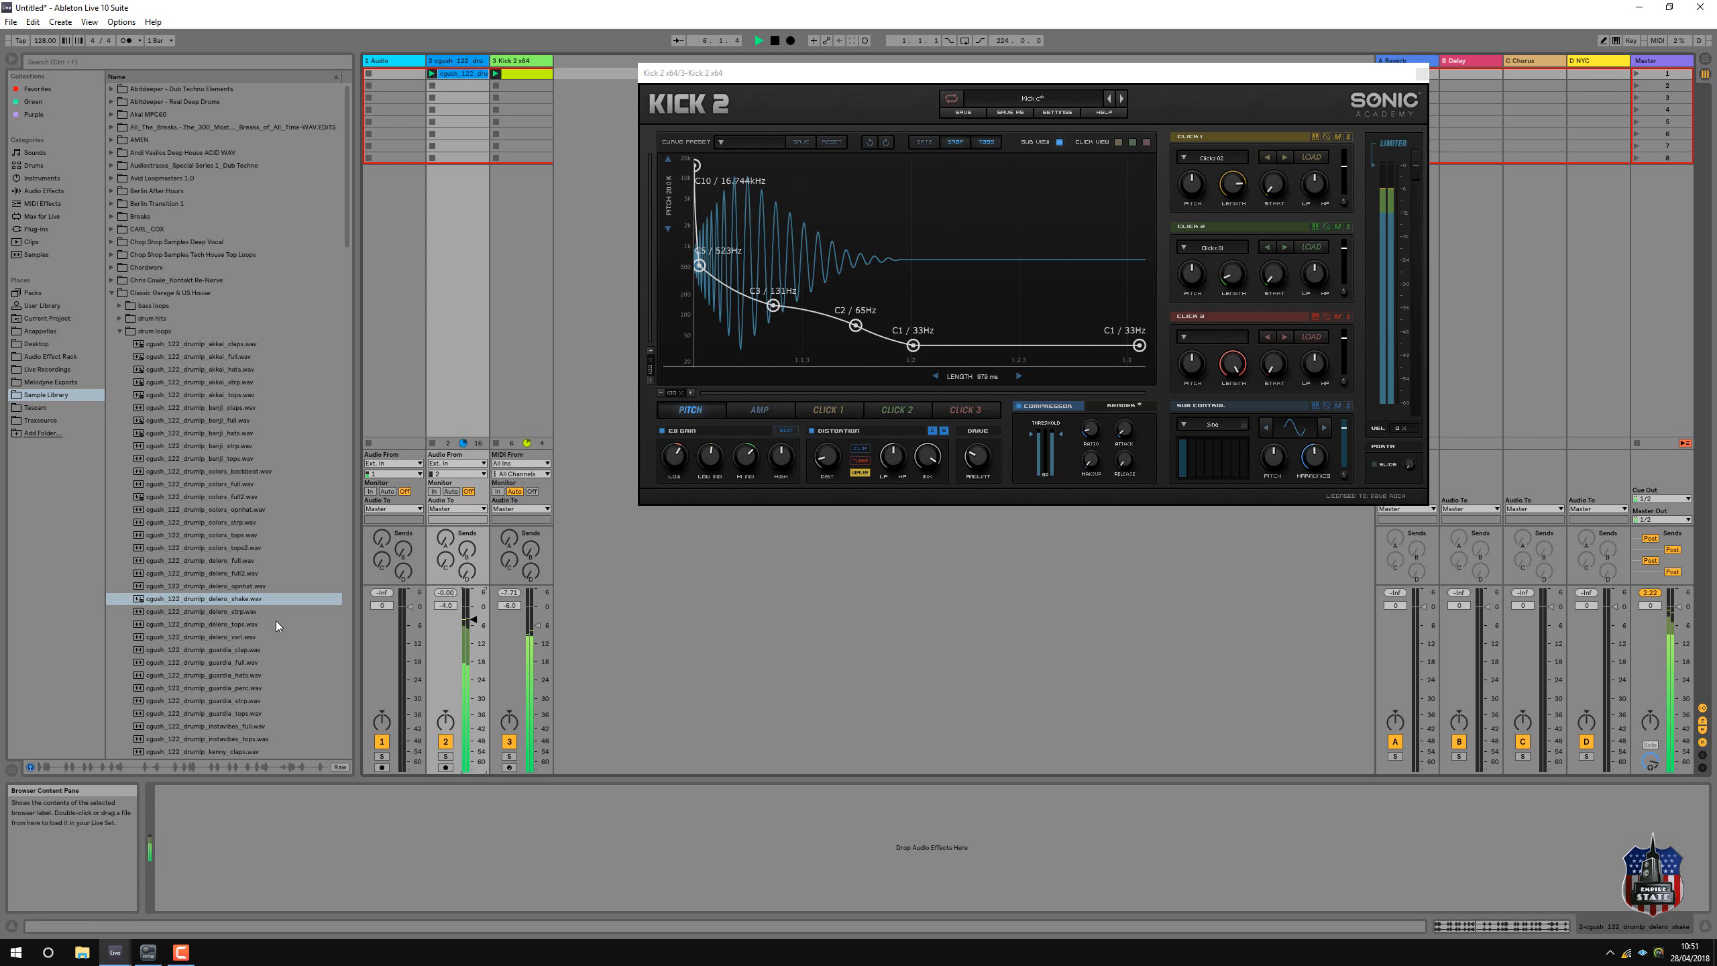
Stop the kick on track 3, load Kick E.alc from the User Library onto a new track, and launch its clip.
{"action": "left_click", "coordinate": [493, 158]}
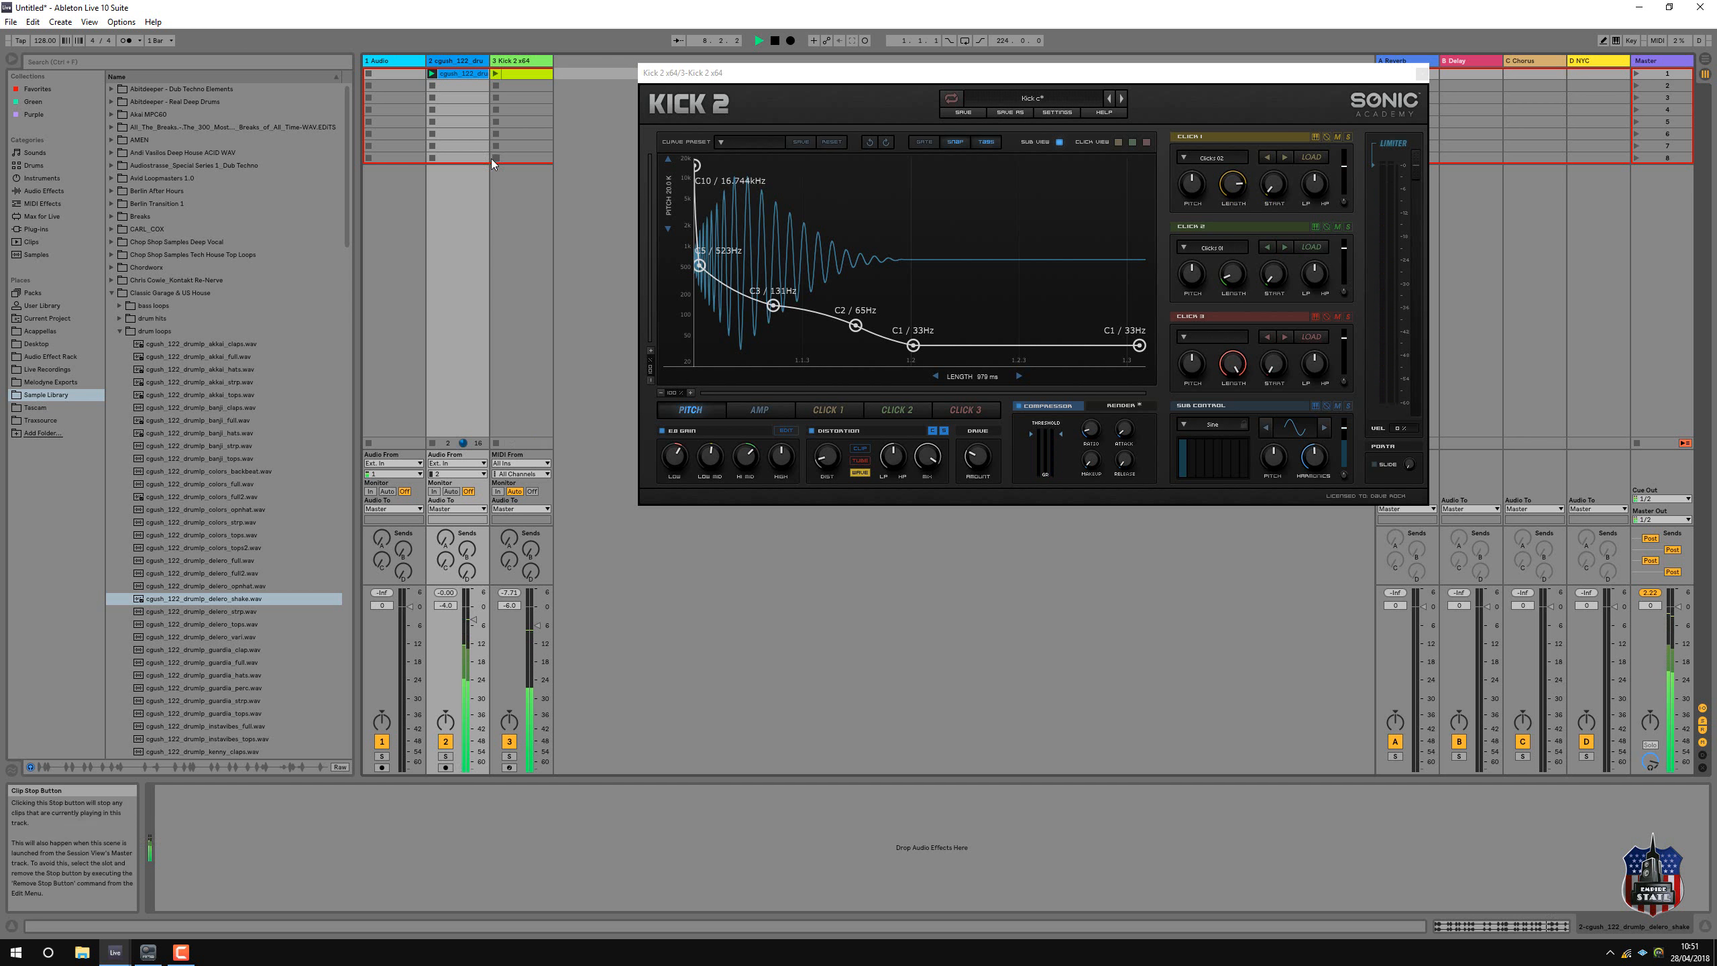
{"action": "left_click", "coordinate": [37, 305]}
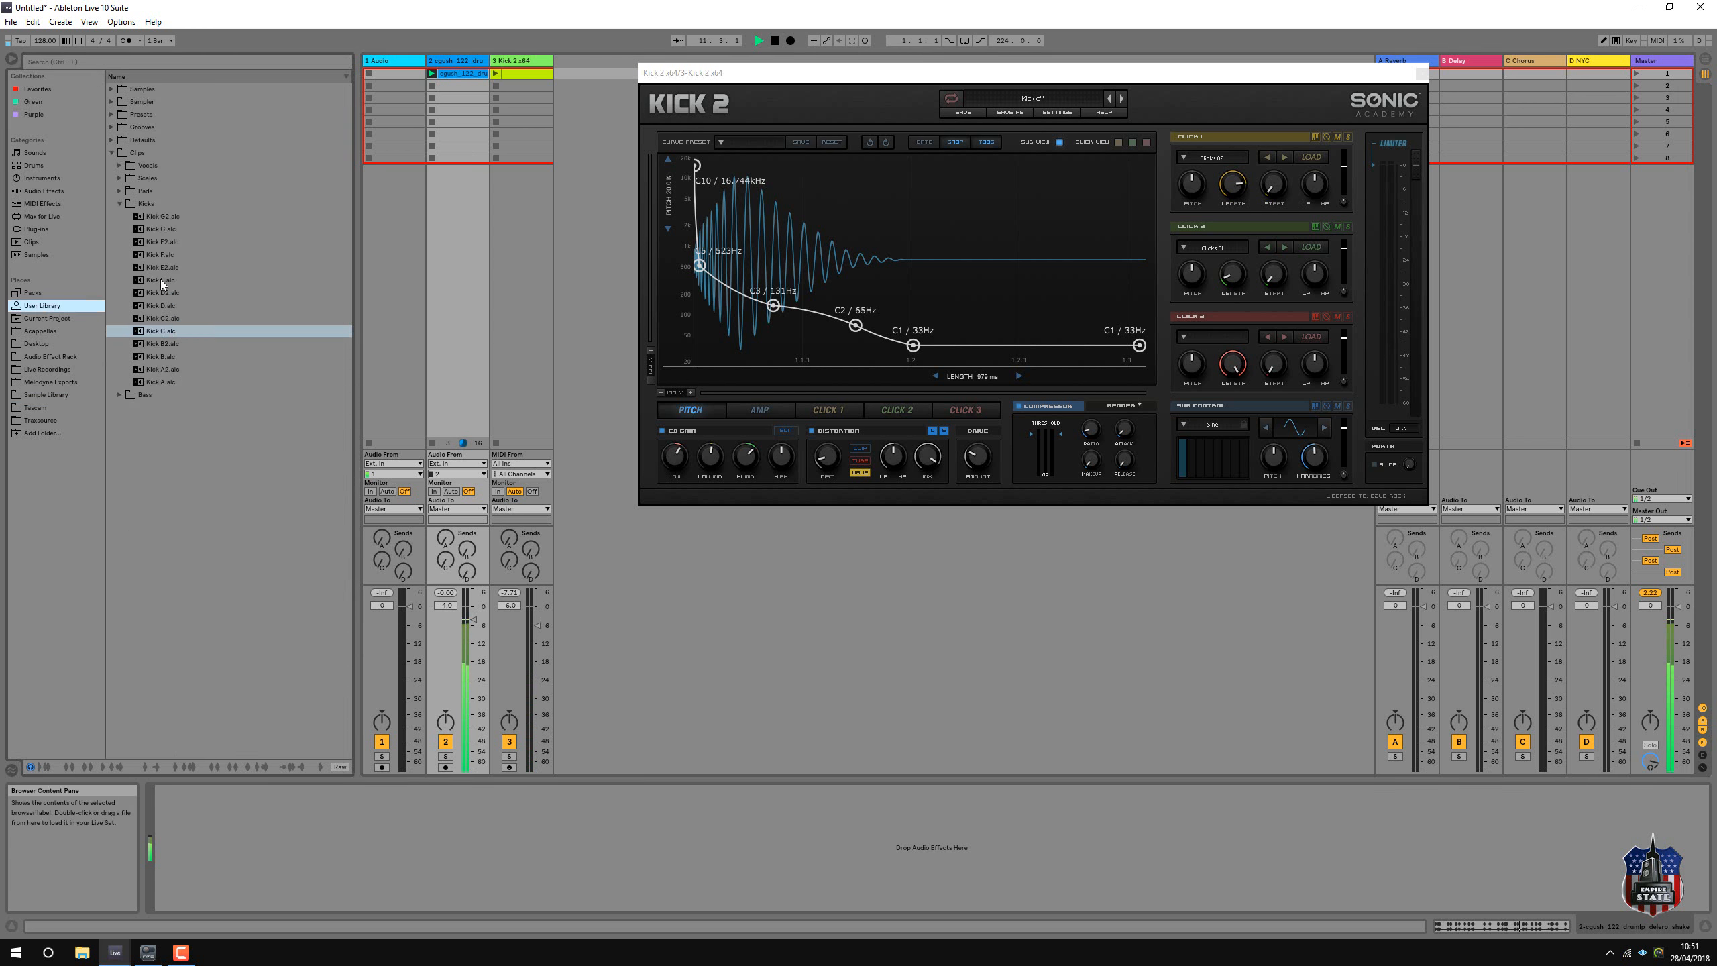
{"action": "left_click_drag", "start_coordinate": [161, 279], "coordinate": [585, 73]}
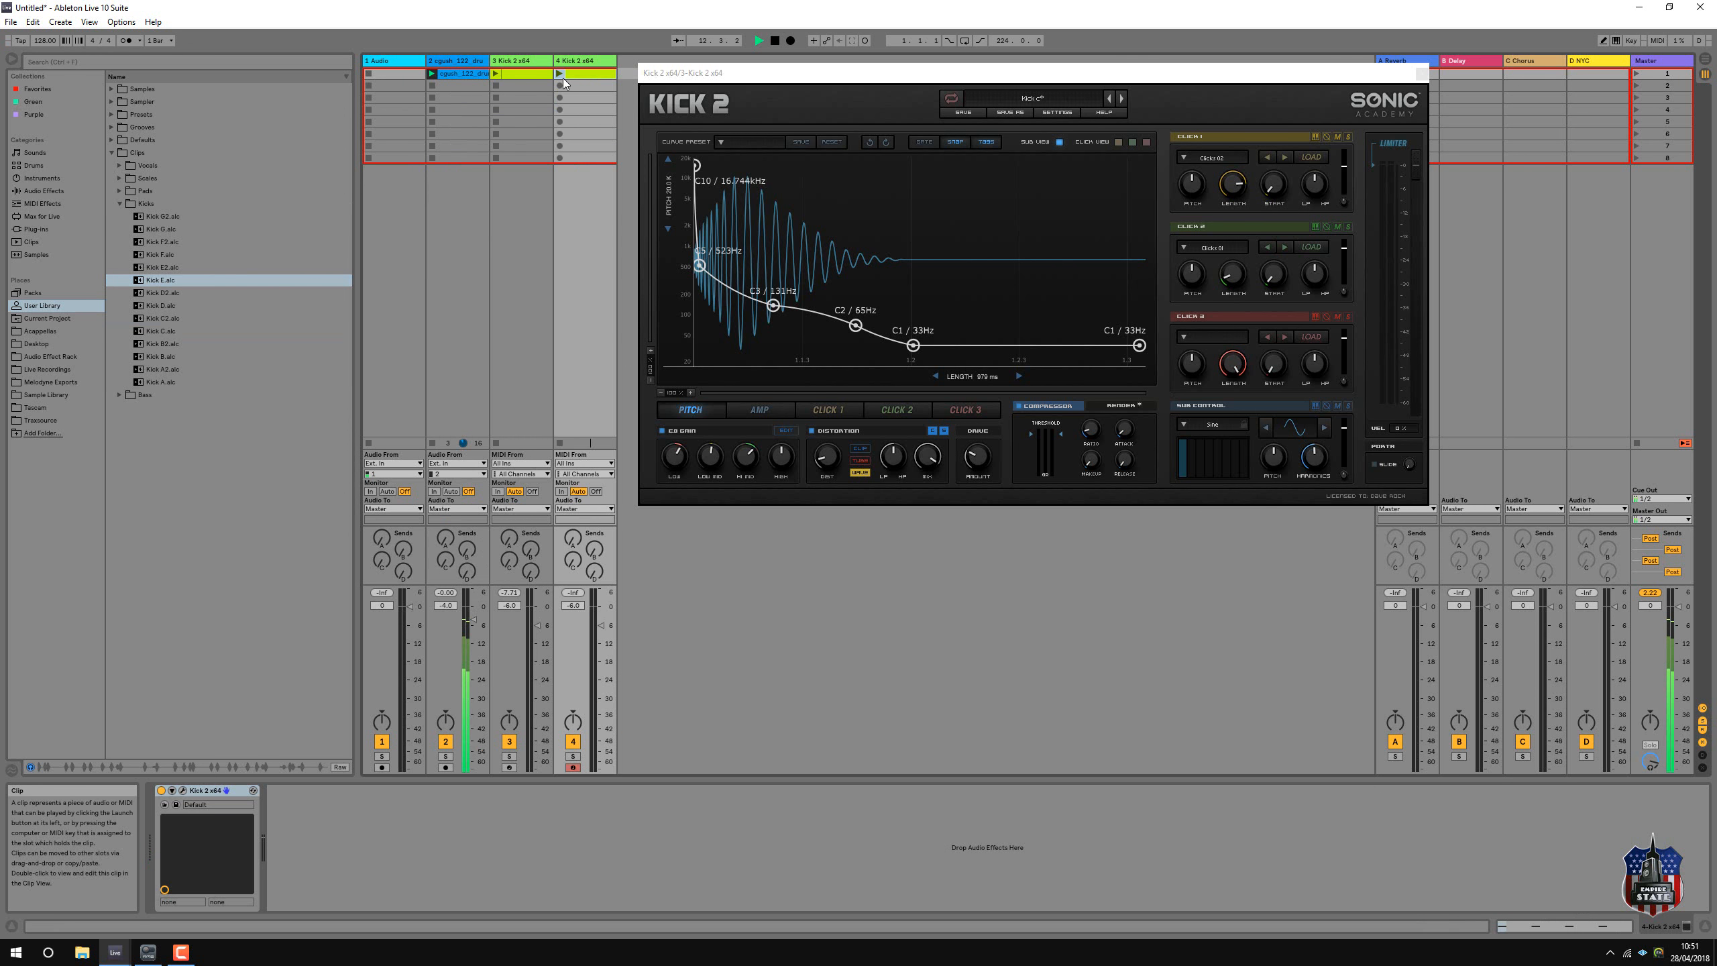
{"action": "left_click", "coordinate": [1421, 73]}
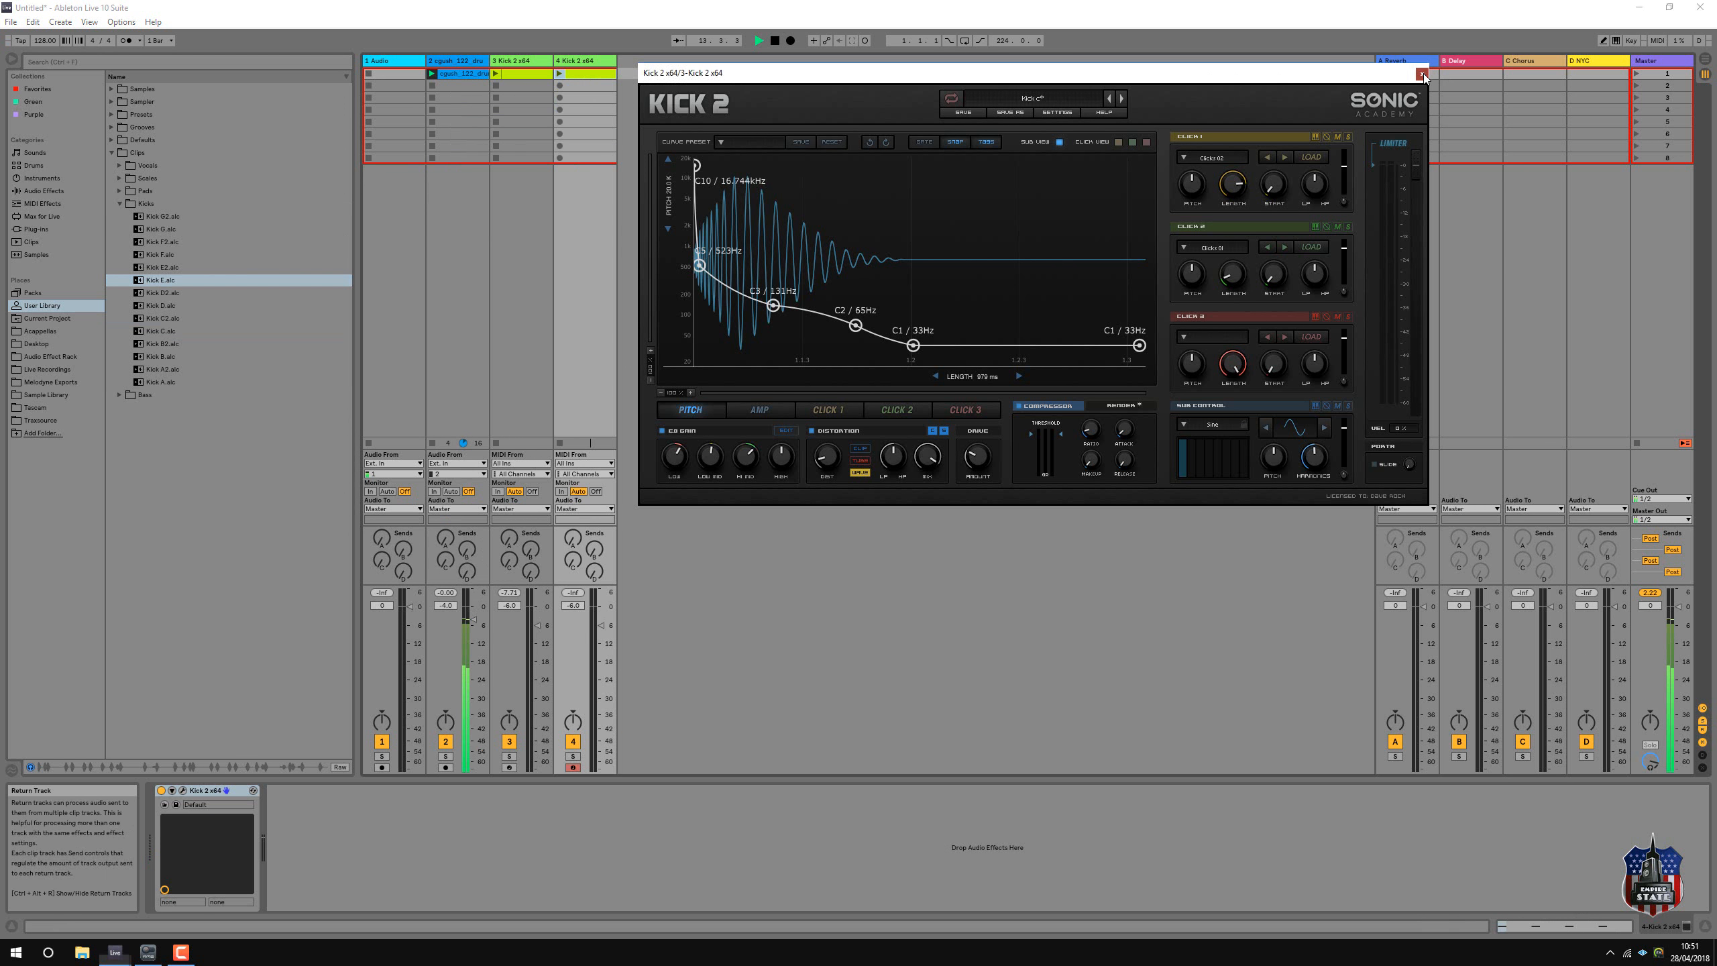
{"action": "left_click", "coordinate": [560, 74]}
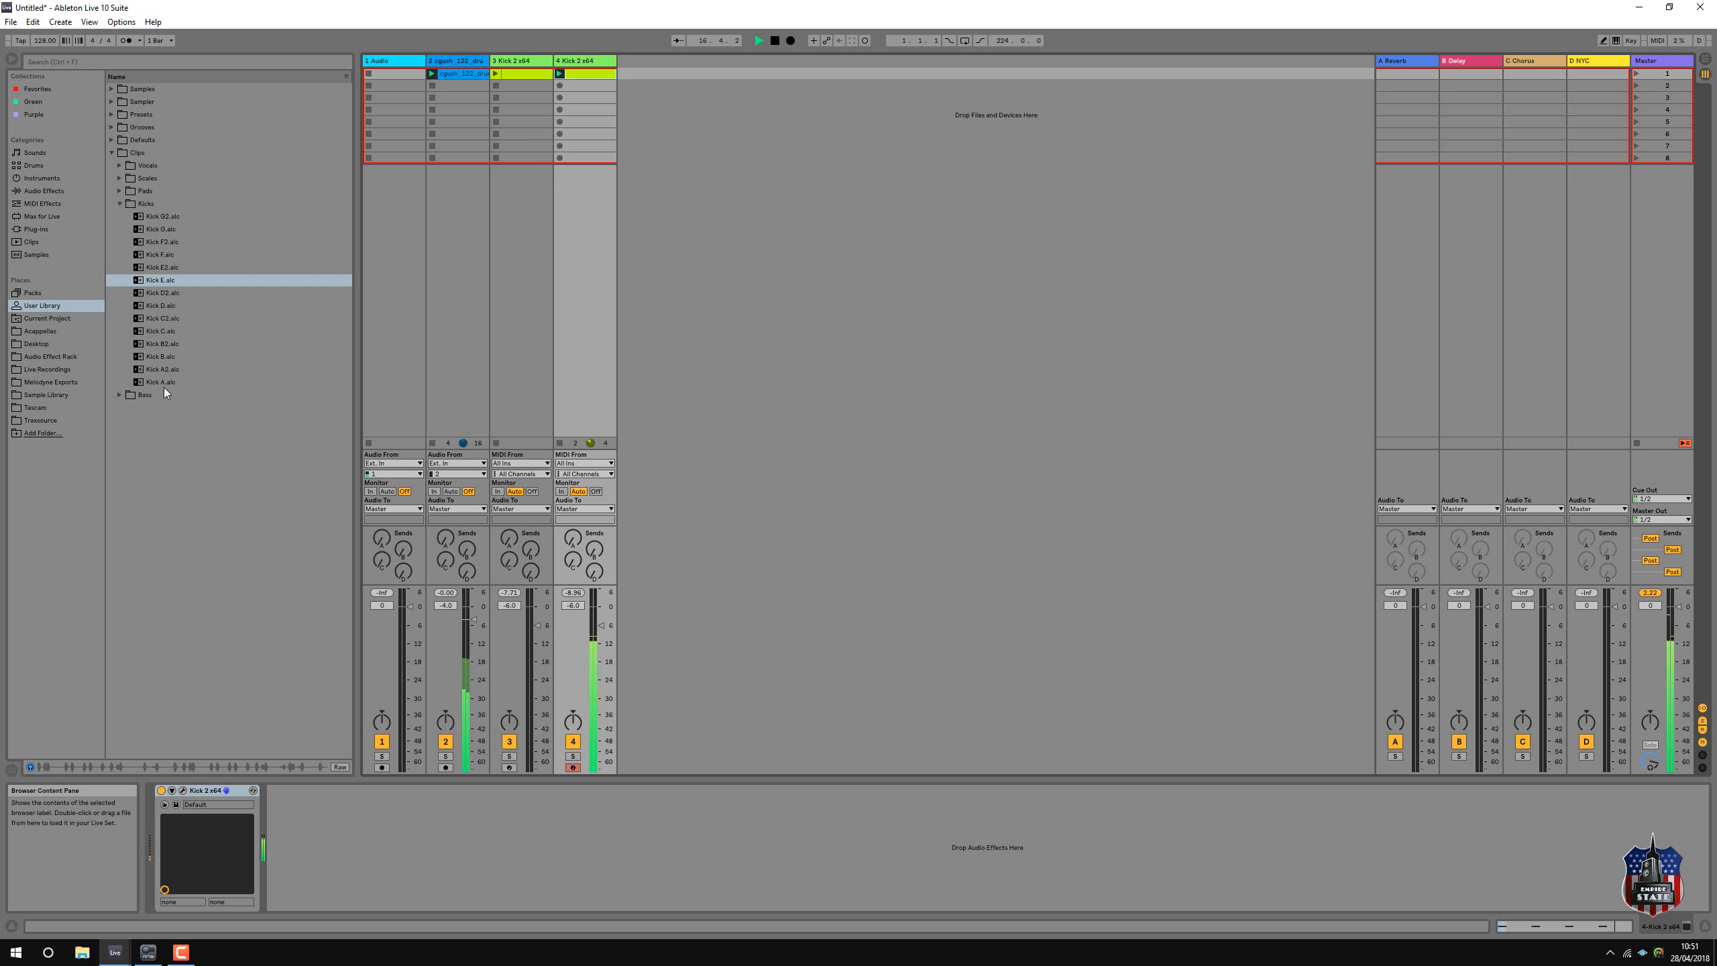
Lower the drum loop track's volume to about -8.4 dB and stop playback.
{"action": "mouse_move", "coordinate": [469, 639]}
{"action": "left_mouse_down"}
{"action": "mouse_move", "coordinate": [469, 657]}
{"action": "mouse_move", "coordinate": [473, 635]}
{"action": "left_mouse_up"}
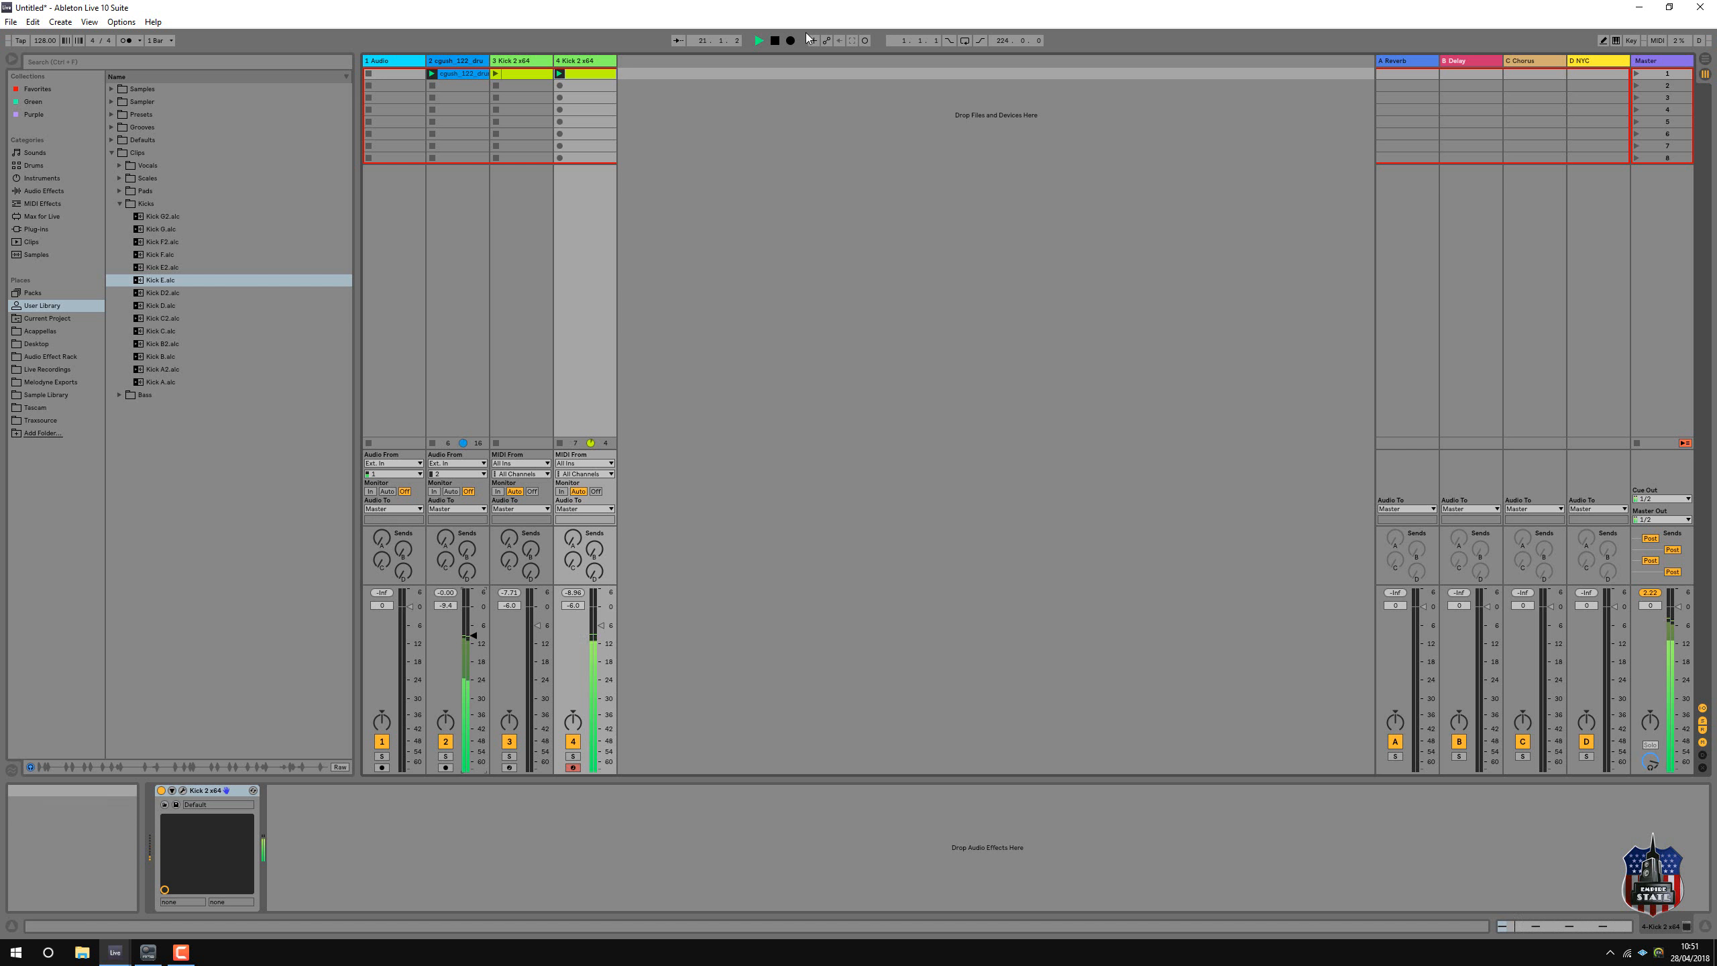
{"action": "left_click", "coordinate": [775, 41]}
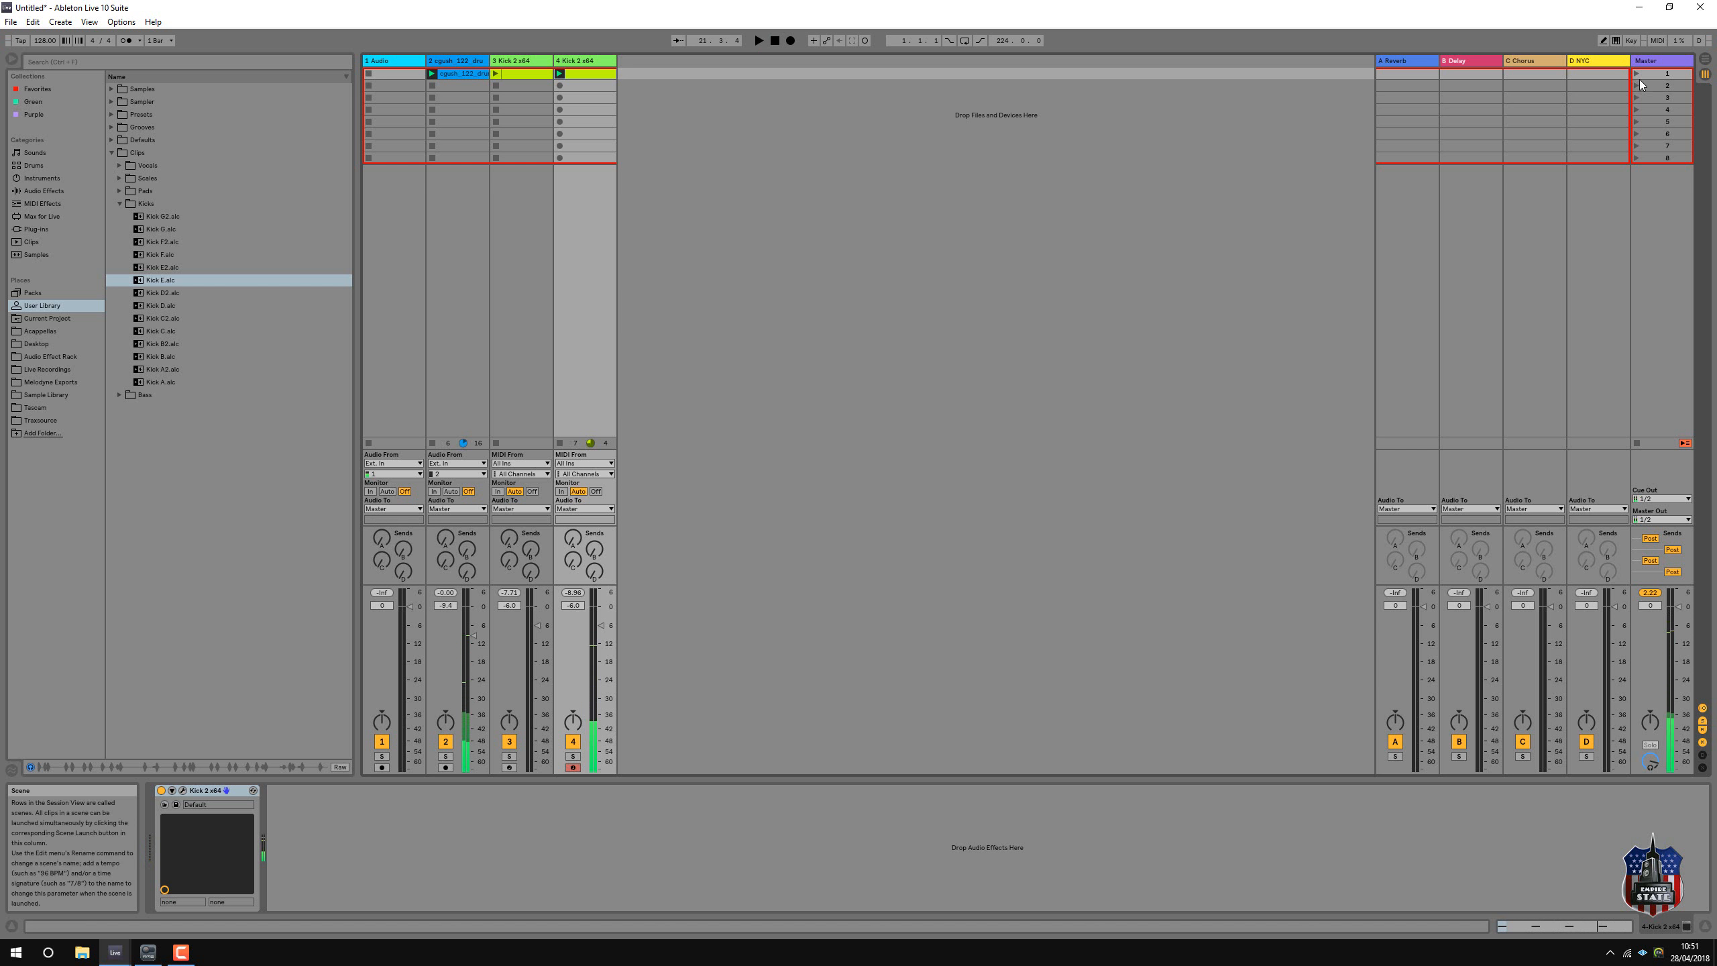
Open the new kick clip's notes and place a kick clip on track 3 of the arrangement, ending at the Main Break locator.
{"action": "double_click", "coordinate": [582, 73]}
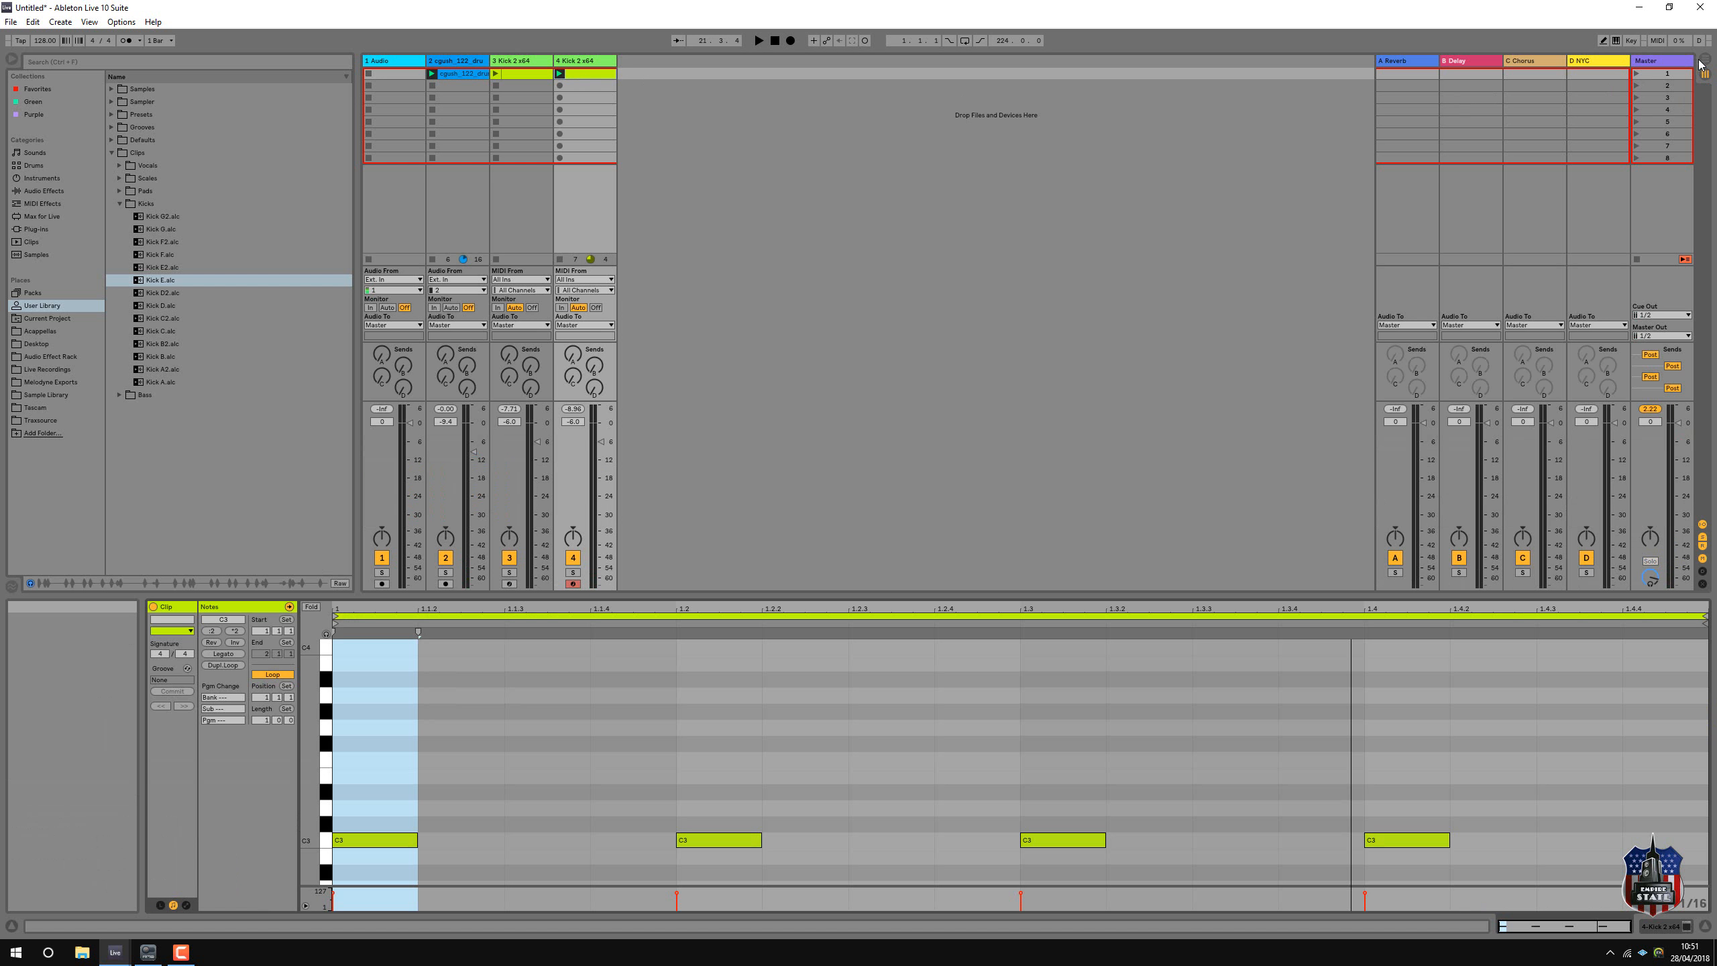
{"action": "mouse_move", "coordinate": [586, 74]}
{"action": "left_mouse_down"}
{"action": "mouse_move", "coordinate": [1458, 81]}
{"action": "mouse_move", "coordinate": [1703, 59]}
{"action": "mouse_move", "coordinate": [1408, 93]}
{"action": "mouse_move", "coordinate": [471, 111]}
{"action": "mouse_move", "coordinate": [445, 247]}
{"action": "mouse_move", "coordinate": [832, 223]}
{"action": "left_mouse_up"}
{"action": "left_click_drag", "start_coordinate": [710, 76], "coordinate": [740, 198]}
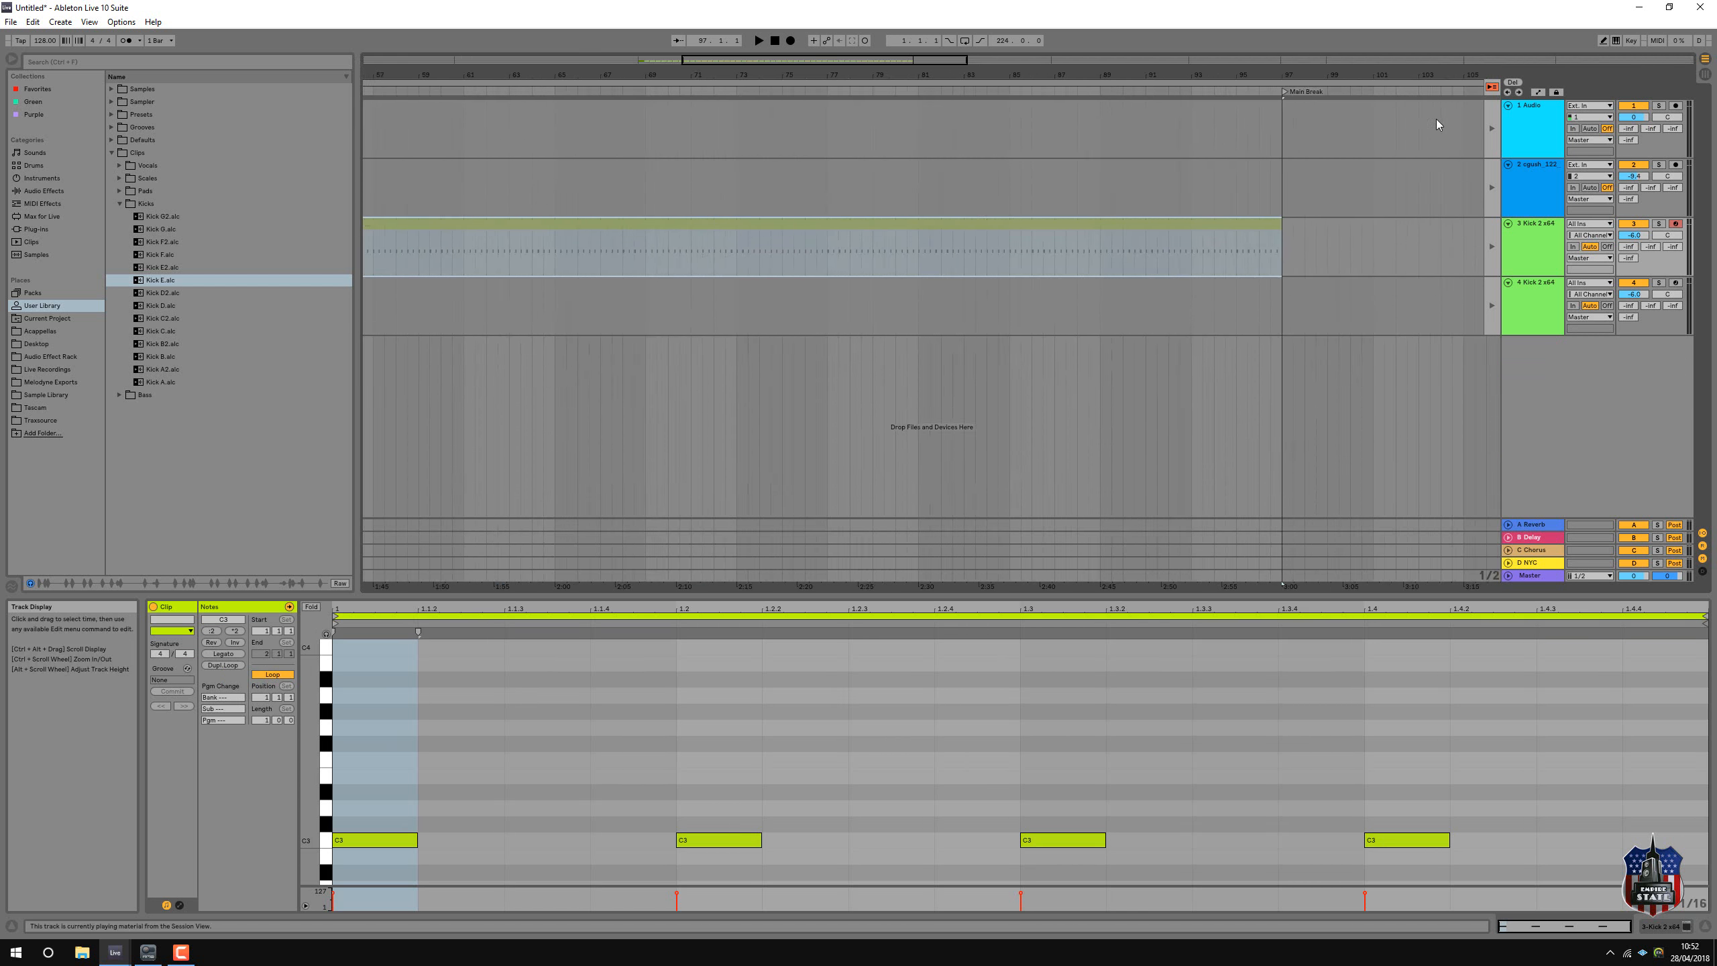
Select the kick clip on track 3 and loop the arrangement over its full length.
{"action": "left_click", "coordinate": [782, 228]}
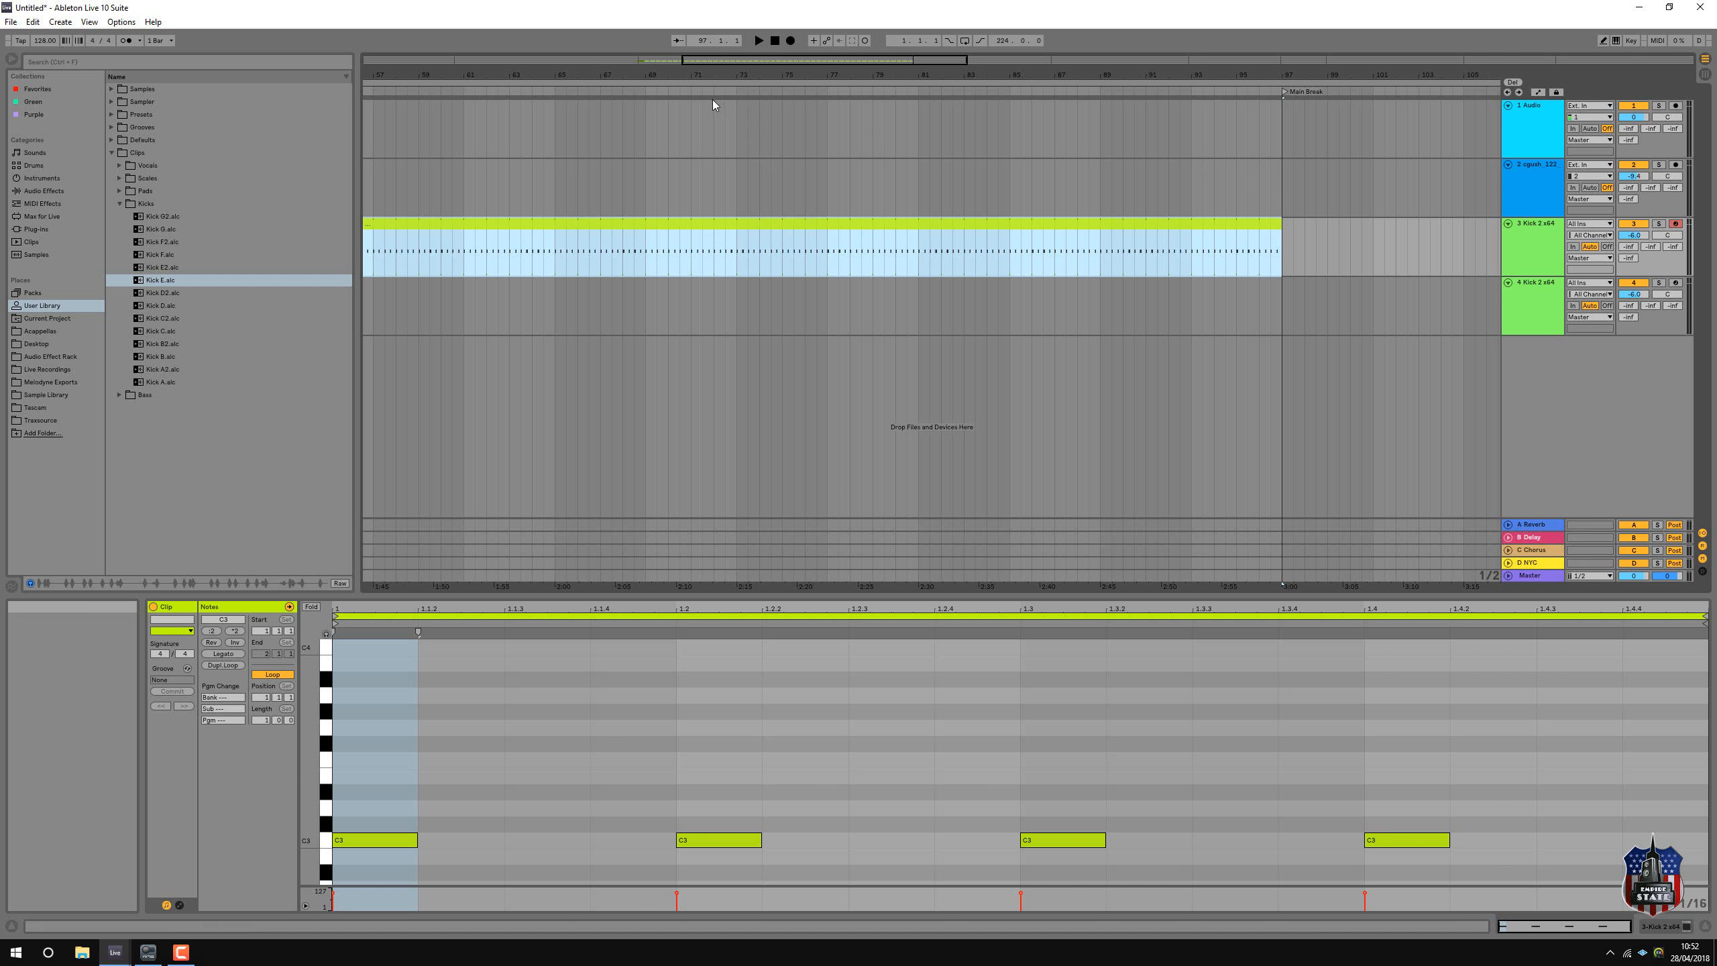
{"action": "left_click_drag", "start_coordinate": [710, 75], "coordinate": [709, 49]}
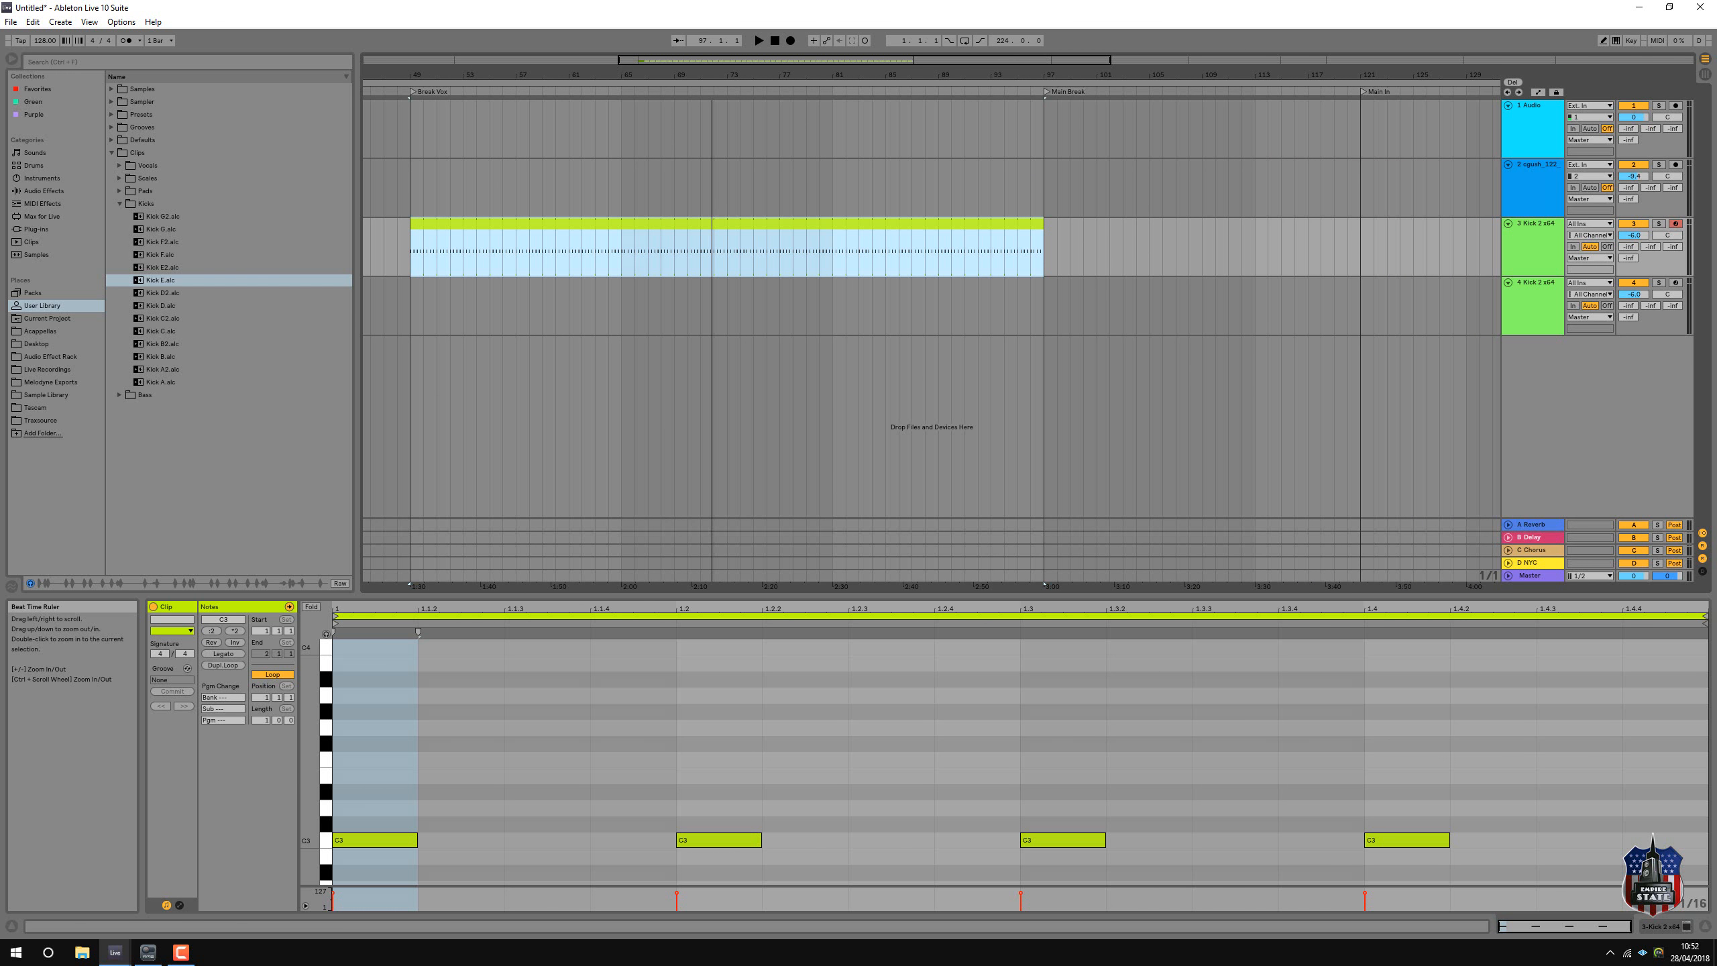
{"action": "right_click", "coordinate": [705, 219]}
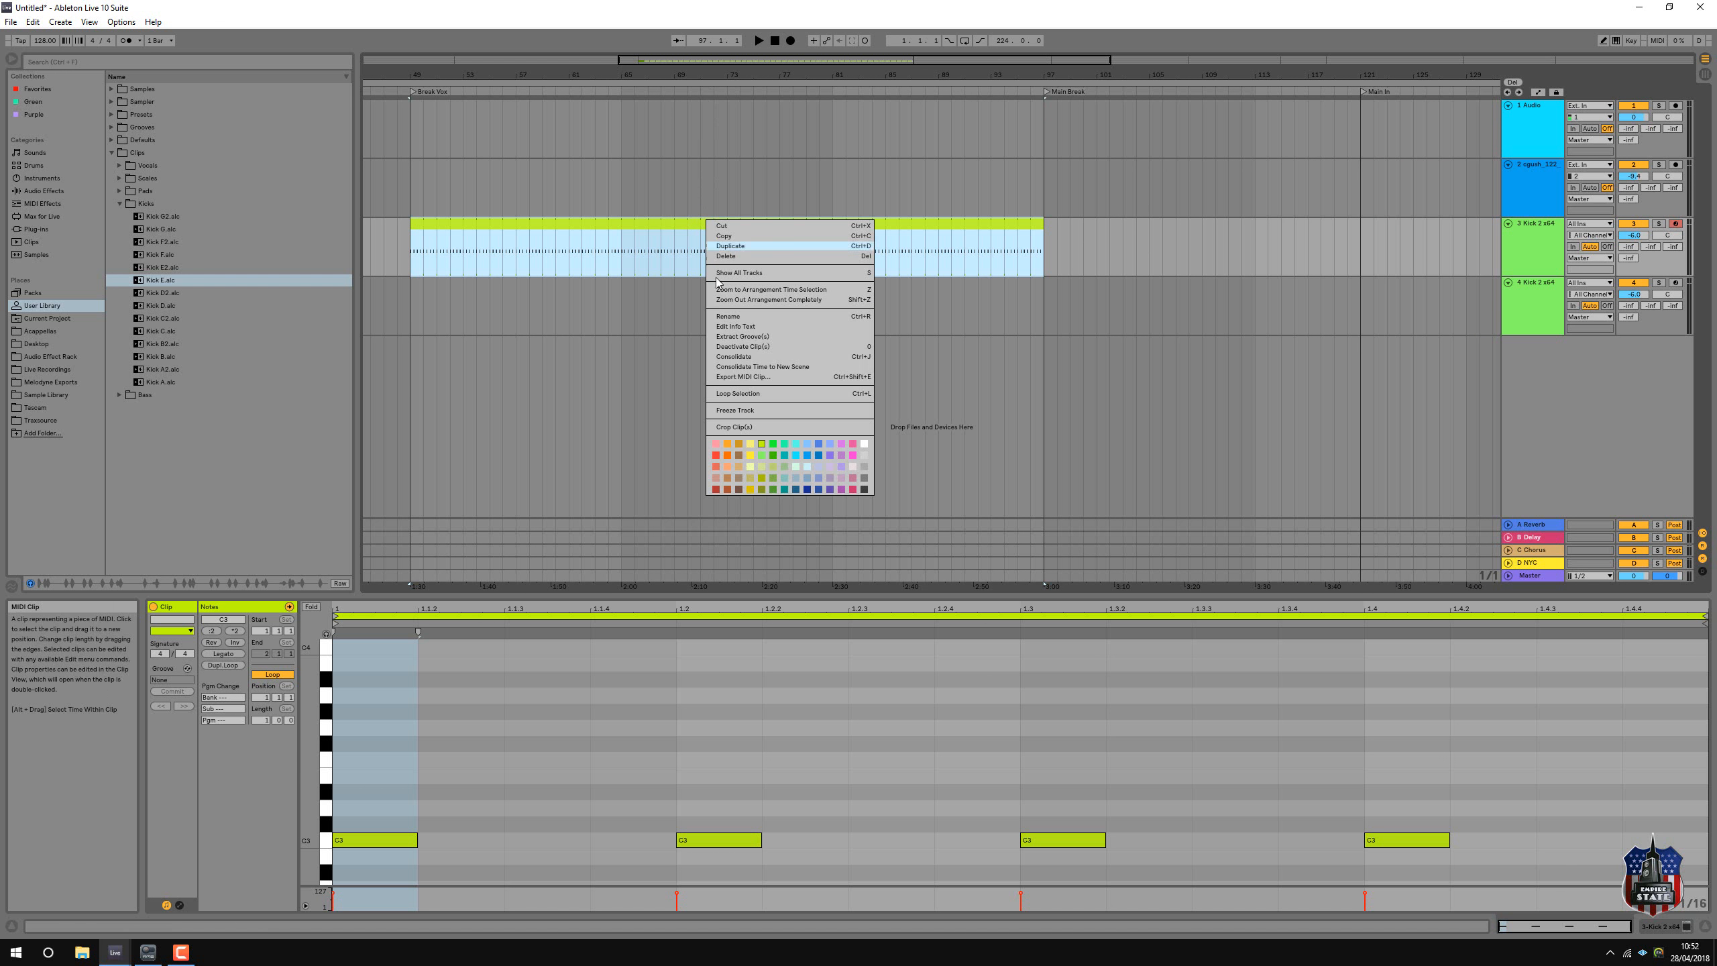
{"action": "left_click", "coordinate": [732, 392]}
Freeze track 3 and copy its frozen kick clip onto audio track 1 as audio.
{"action": "right_click", "coordinate": [703, 227]}
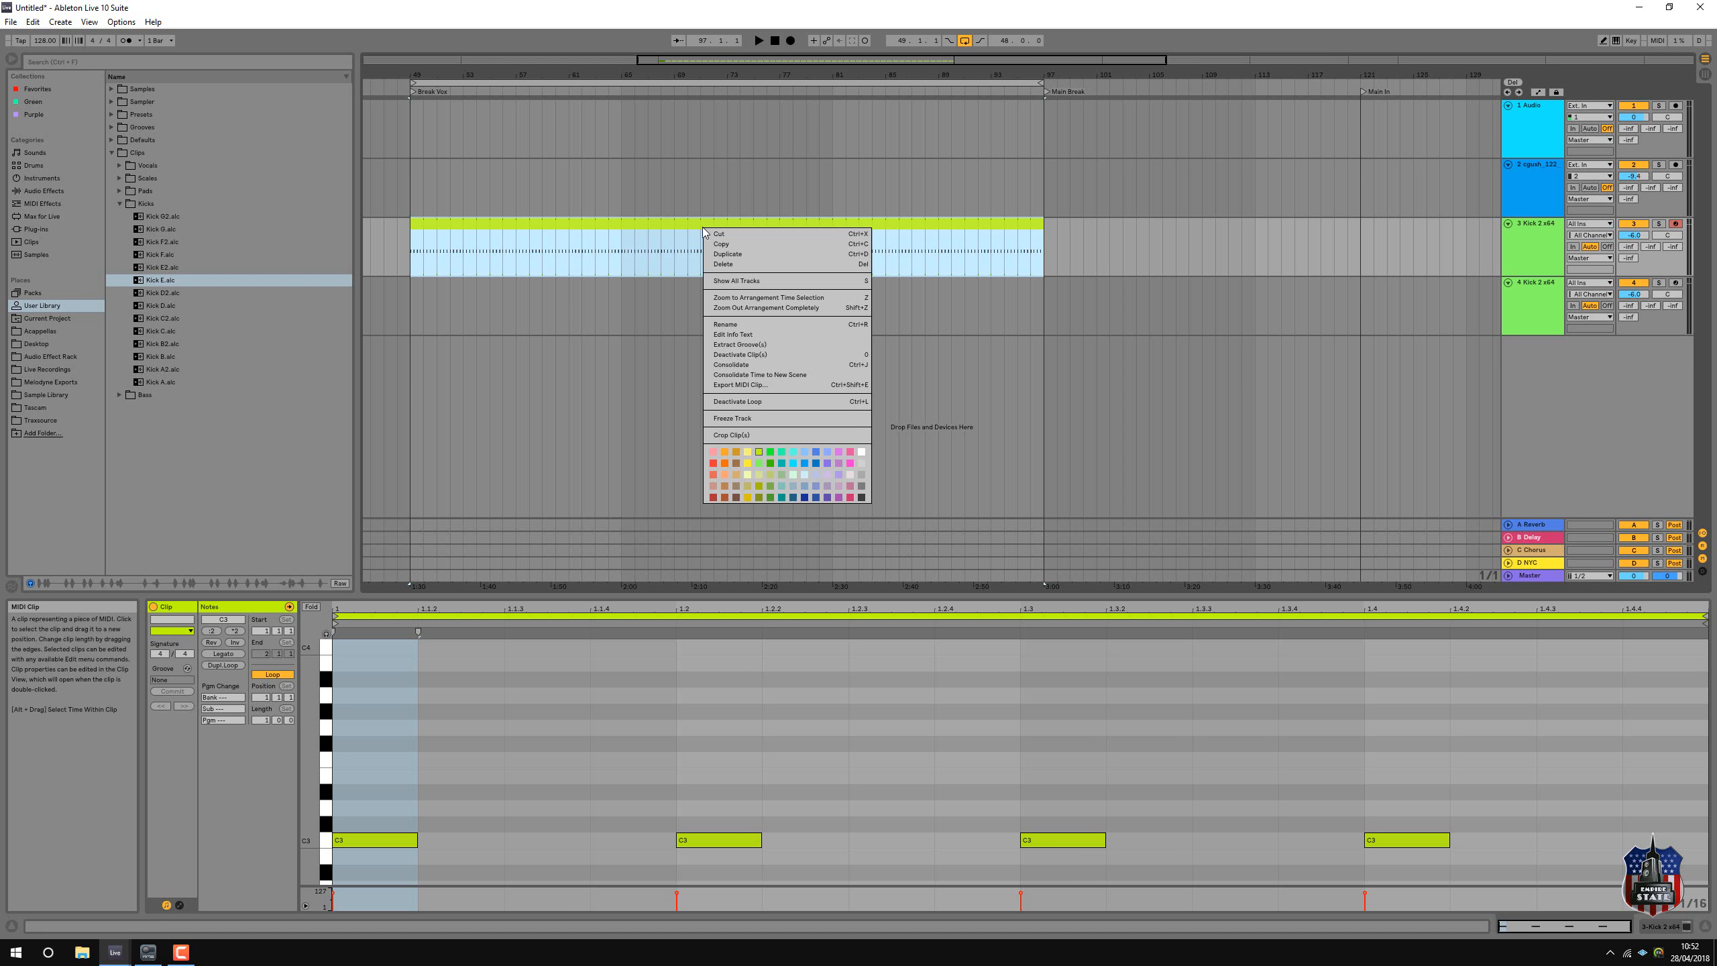
{"action": "left_click", "coordinate": [749, 418]}
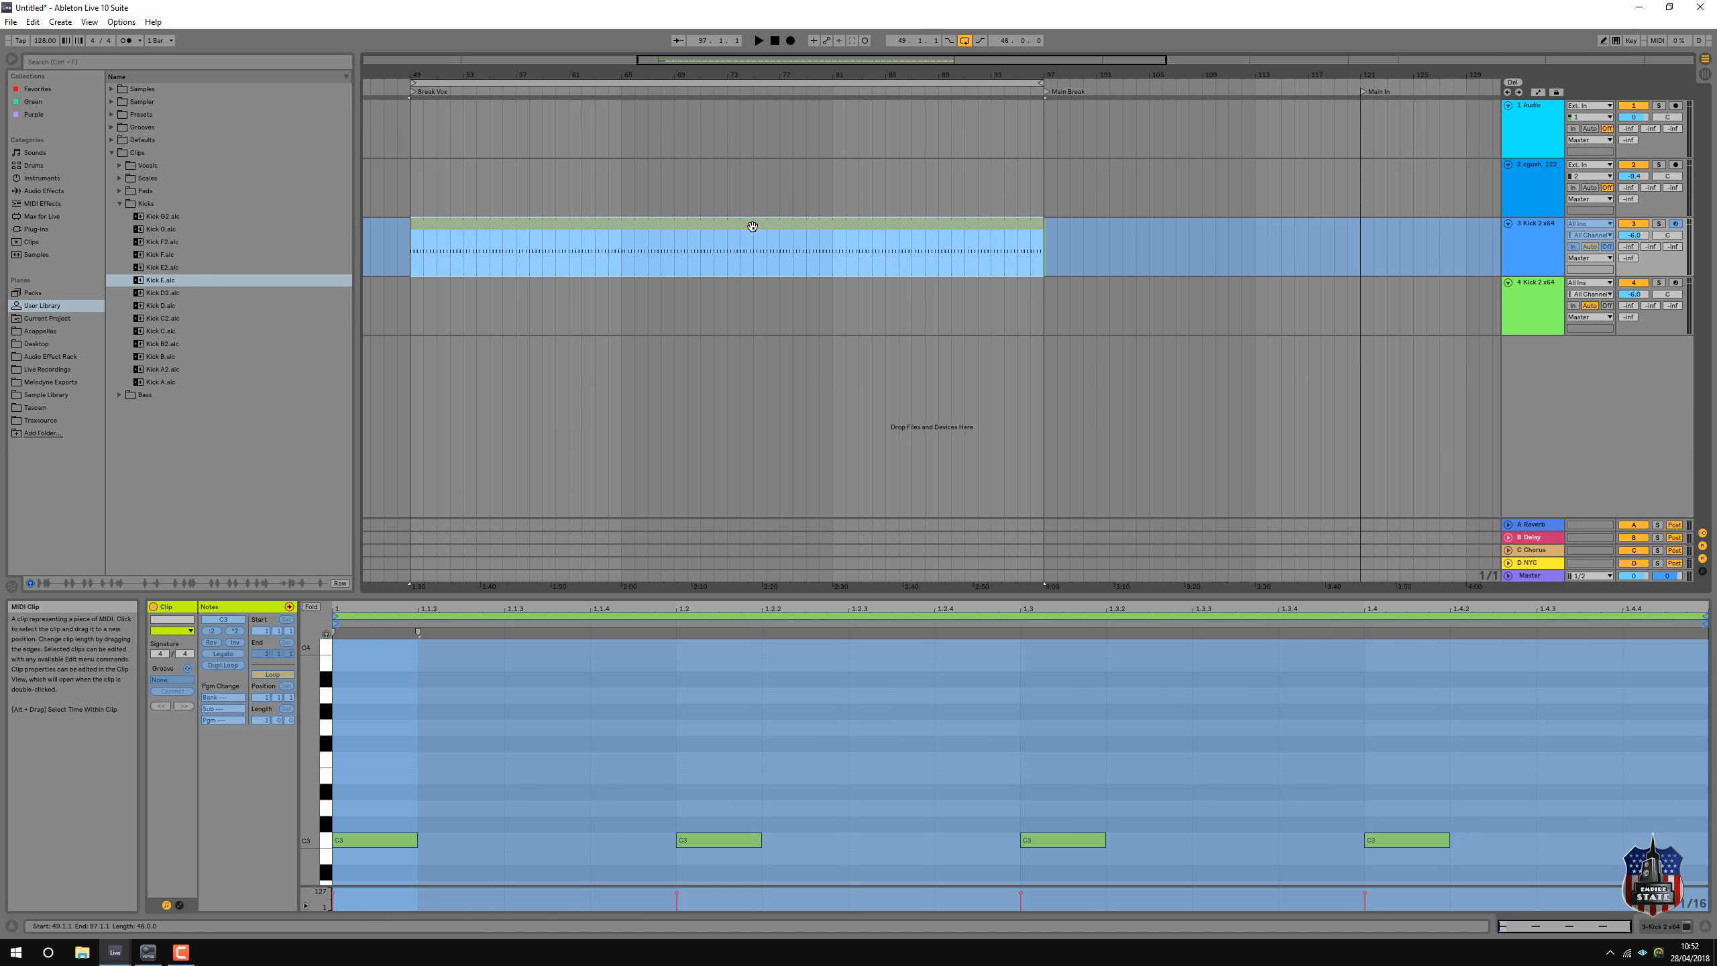
{"action": "left_click_drag", "start_coordinate": [752, 220], "coordinate": [747, 134]}
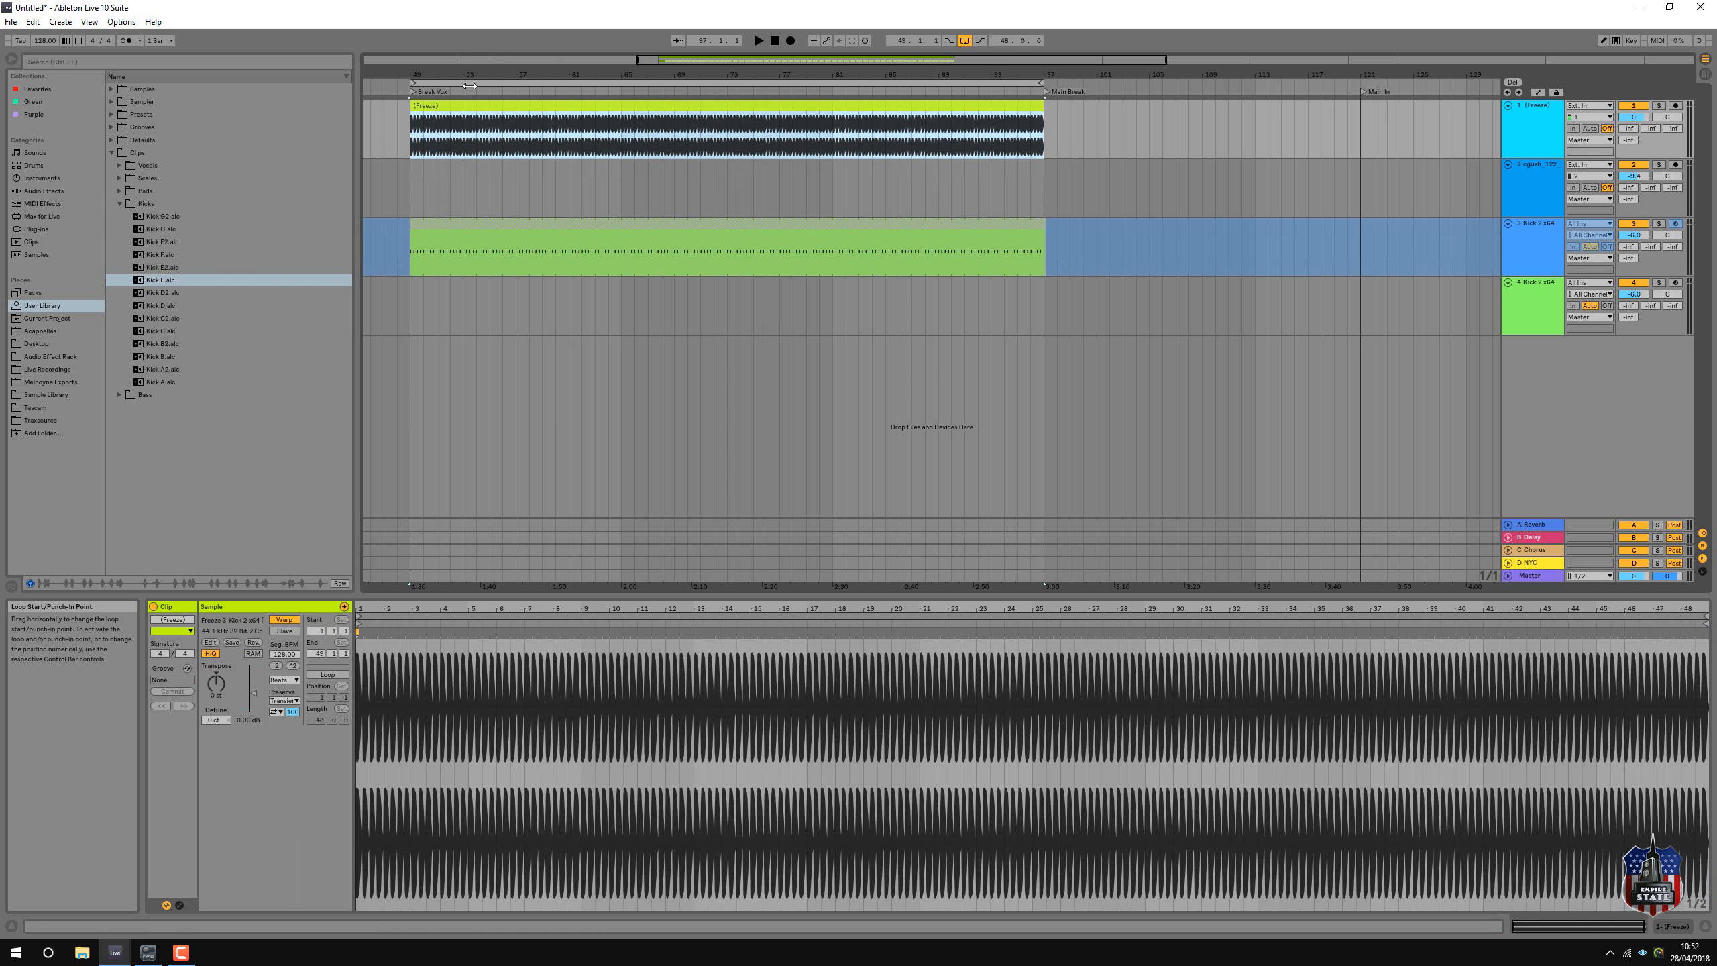
Split the first bar, 49.1.1 to 50.1.1, off the frozen kick audio on track 1.
{"action": "left_click_drag", "start_coordinate": [469, 73], "coordinate": [690, 186]}
{"action": "left_click", "coordinate": [903, 185]}
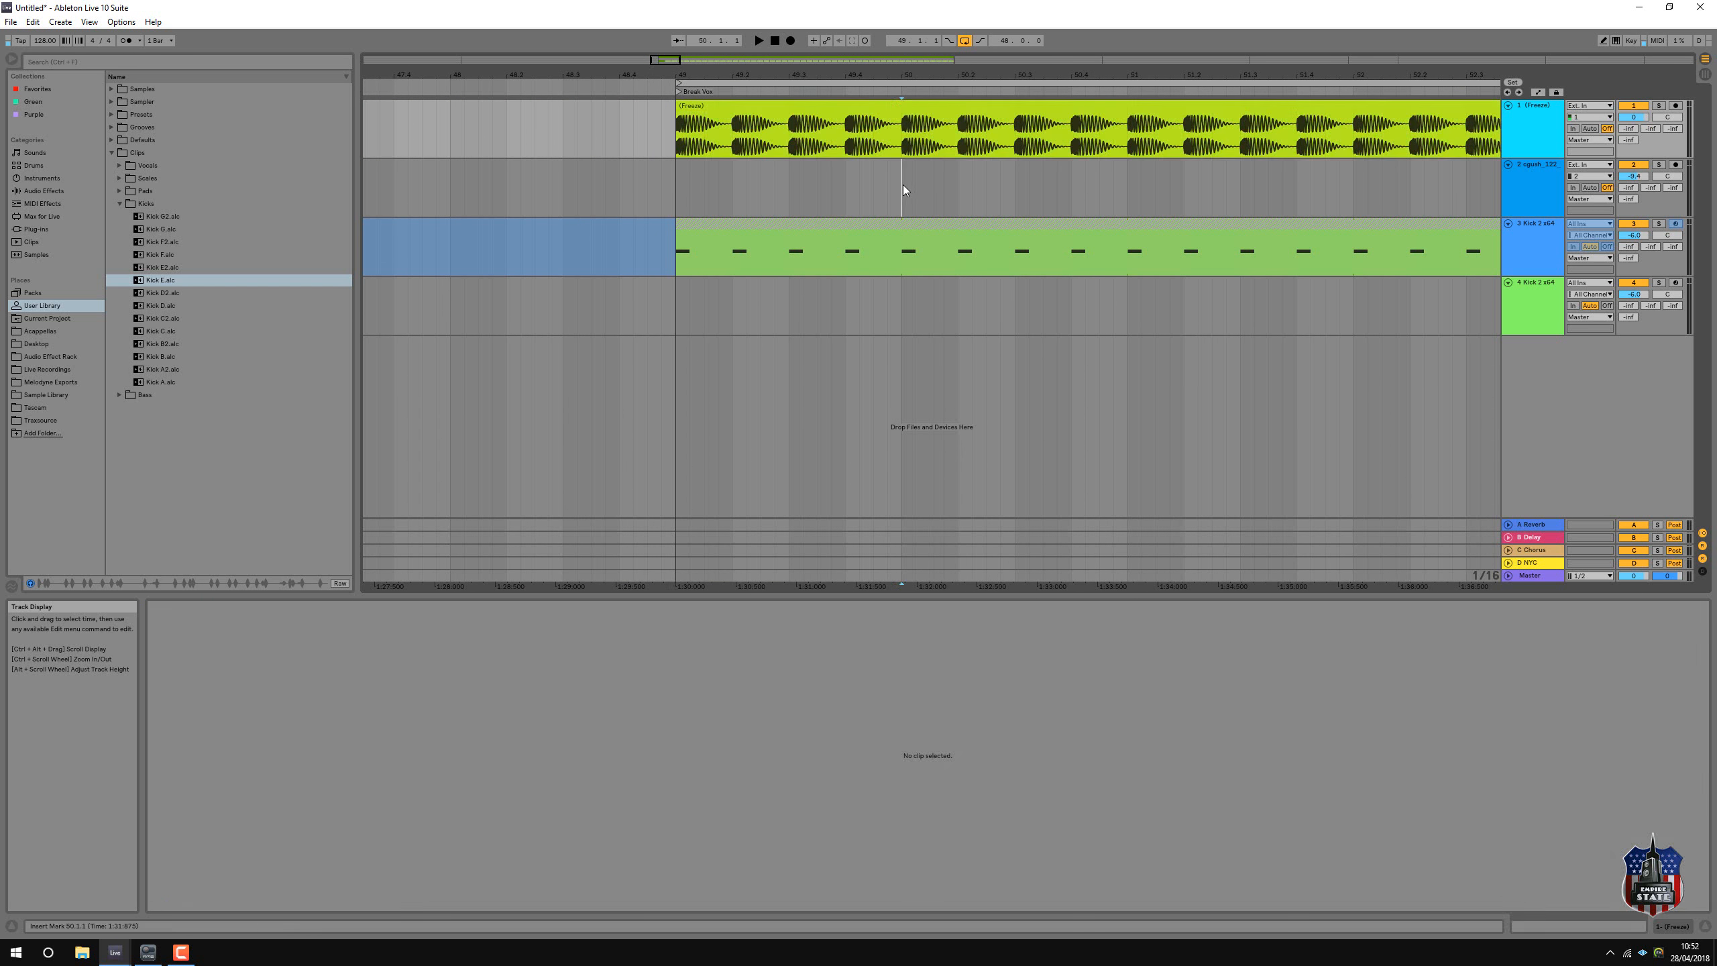
{"action": "left_click_drag", "start_coordinate": [903, 185], "coordinate": [682, 127]}
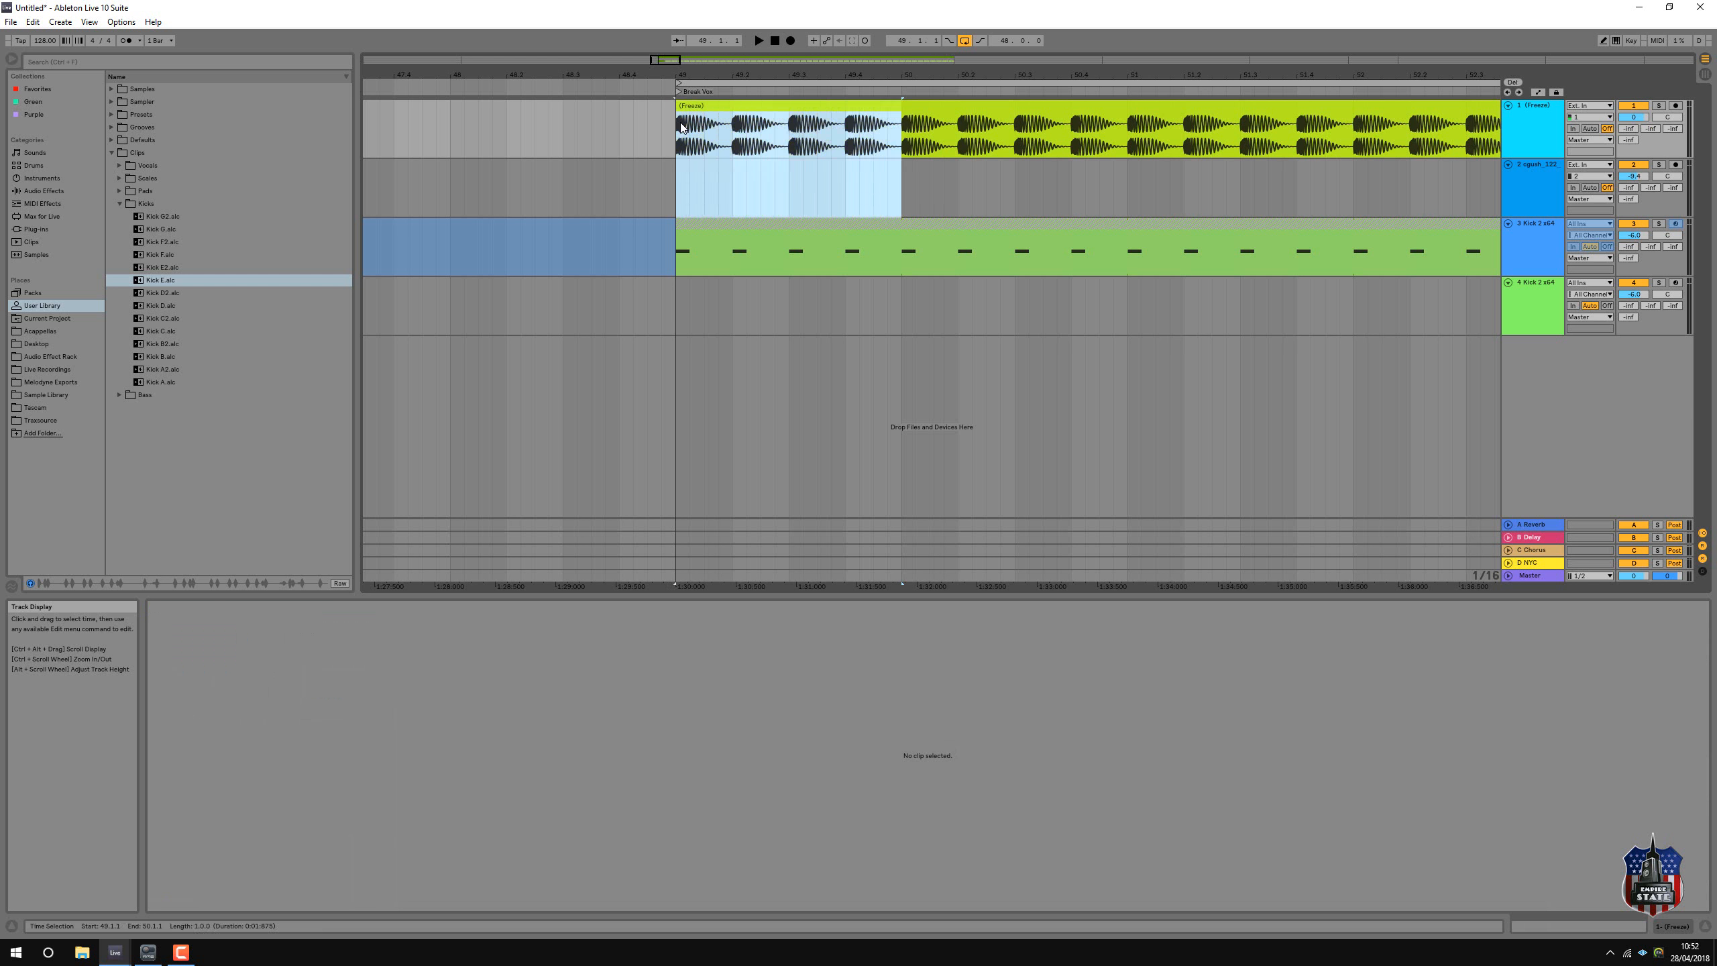
{"action": "right_click", "coordinate": [746, 144]}
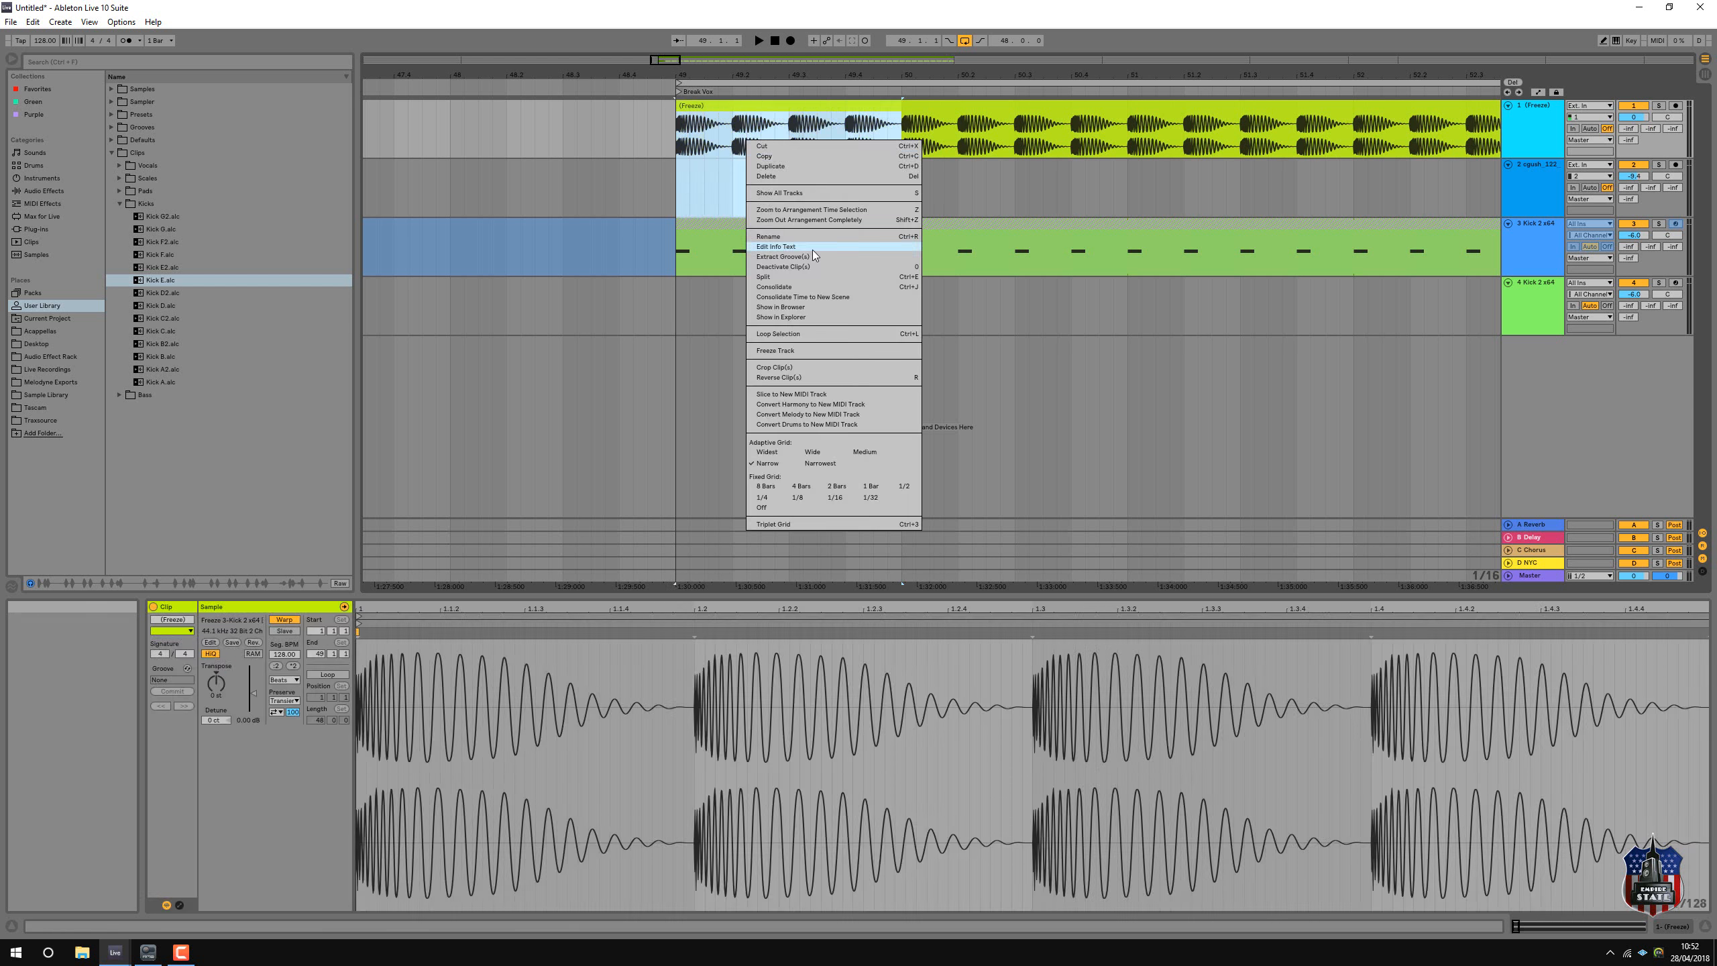
{"action": "left_click", "coordinate": [816, 275]}
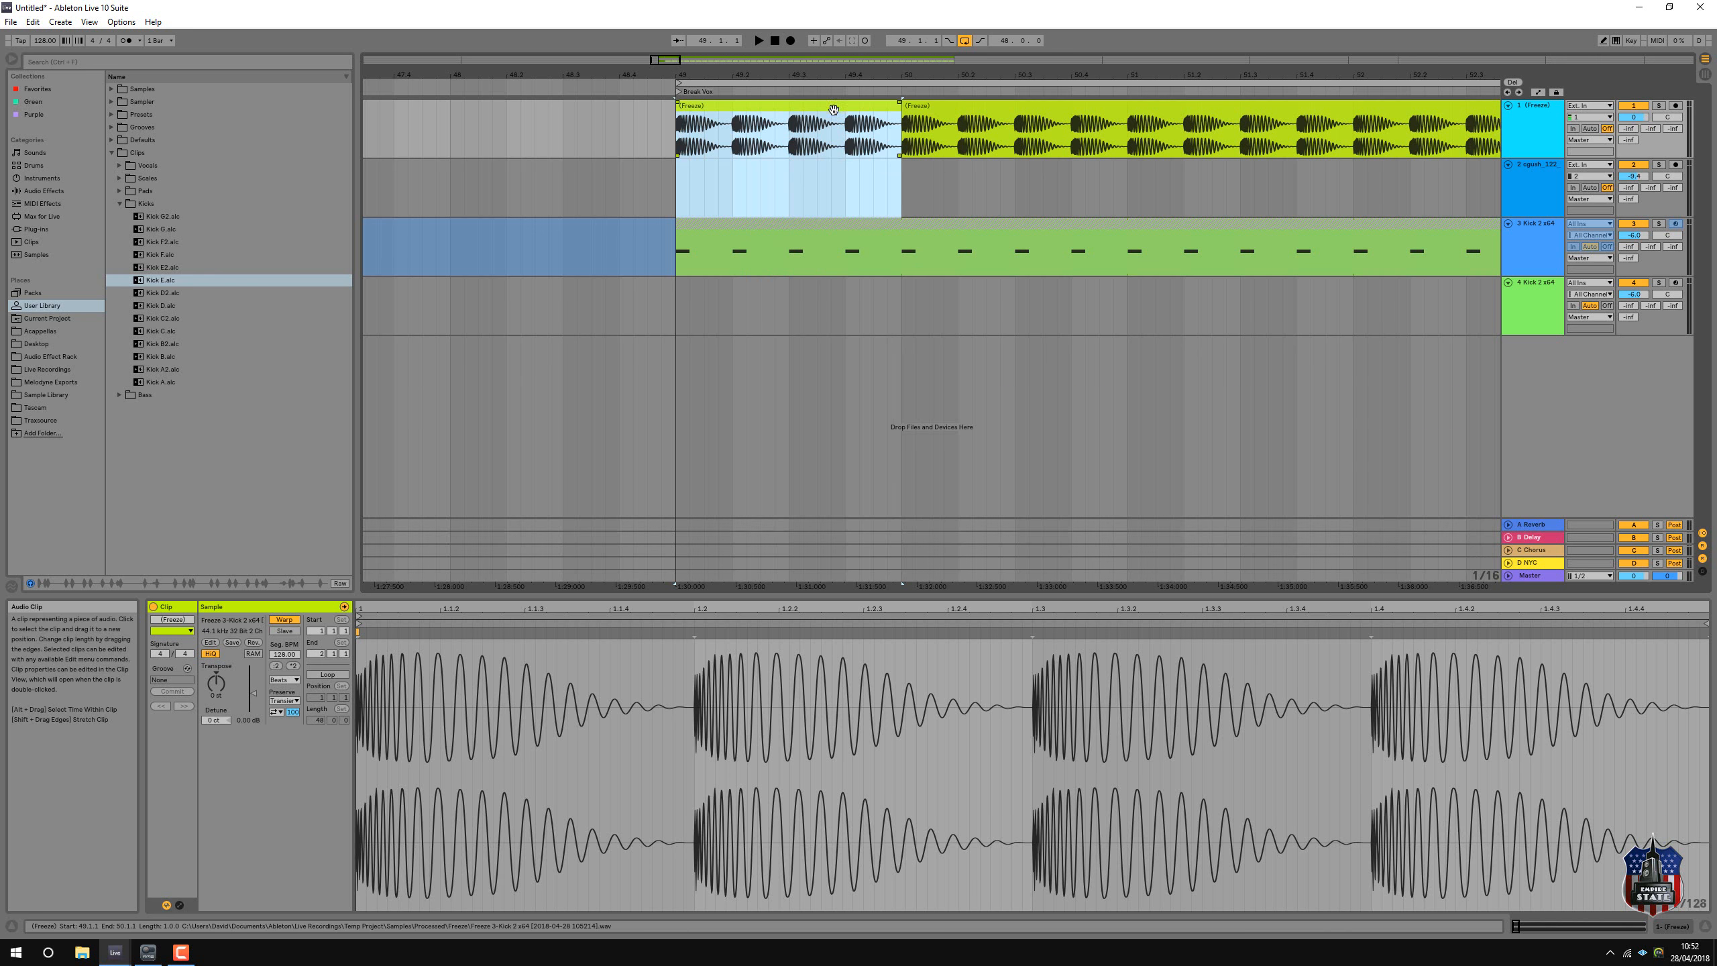
Replace the Kick 2 track 4 with a new audio track and move the one-bar kick clip onto it at bar 49.
{"action": "left_click_drag", "start_coordinate": [838, 113], "coordinate": [887, 409]}
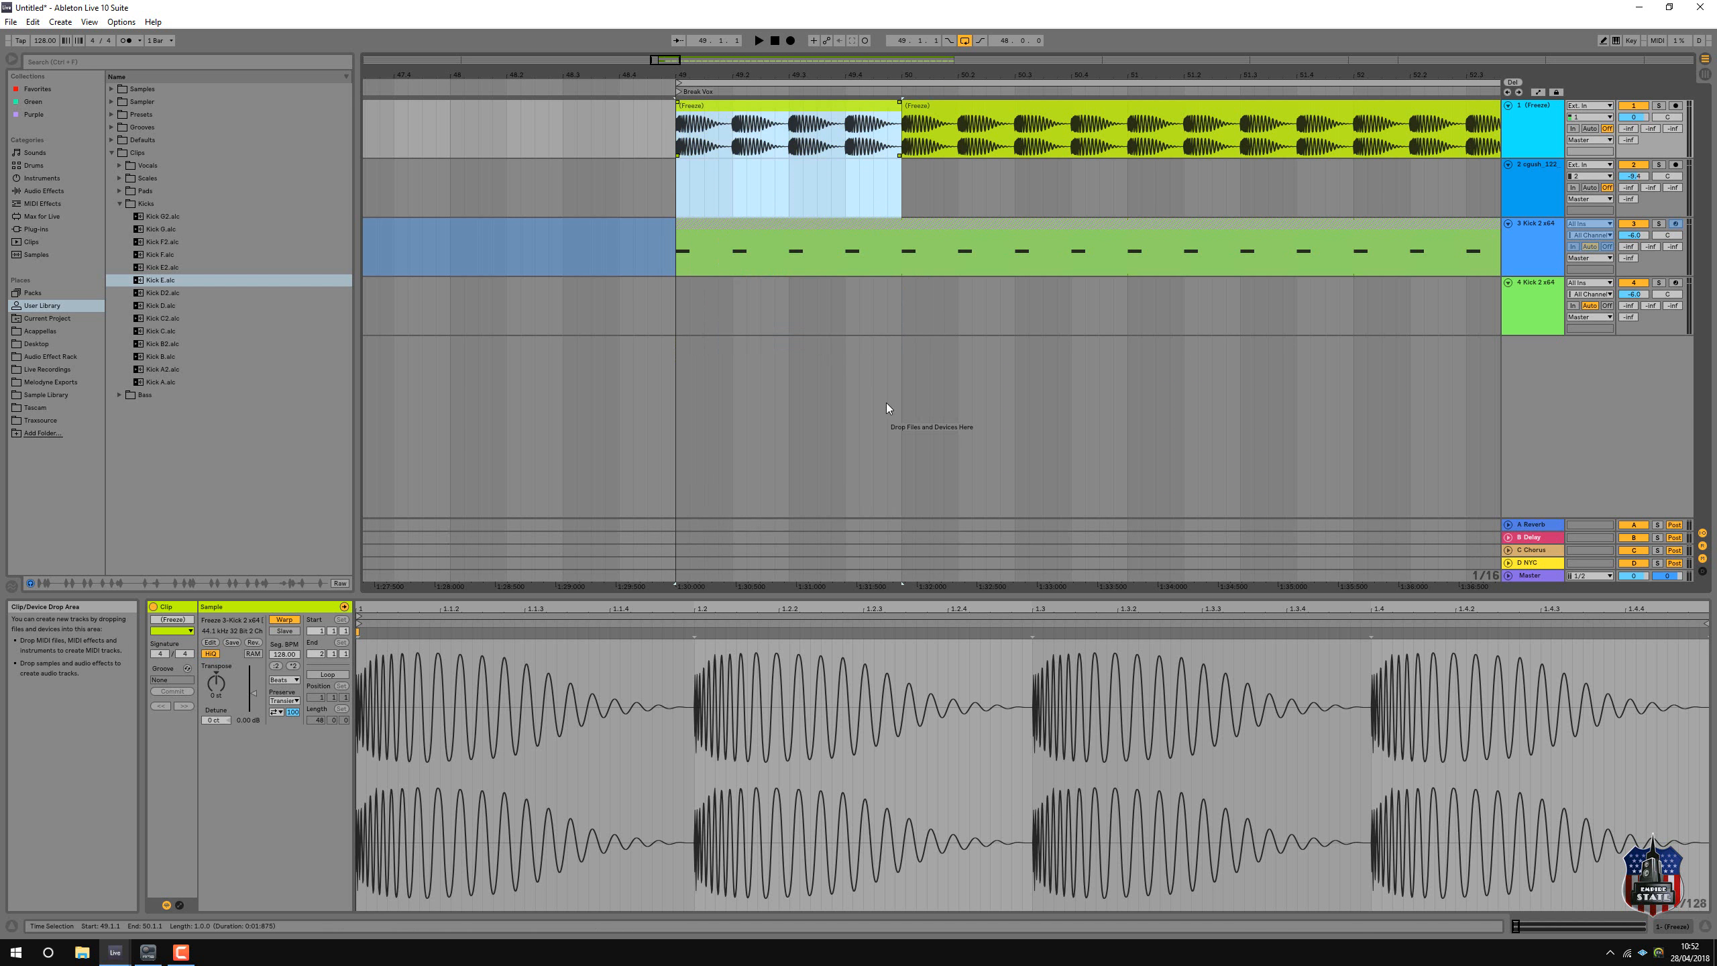
{"action": "left_click", "coordinate": [1537, 308]}
{"action": "key", "text": "Delete"}
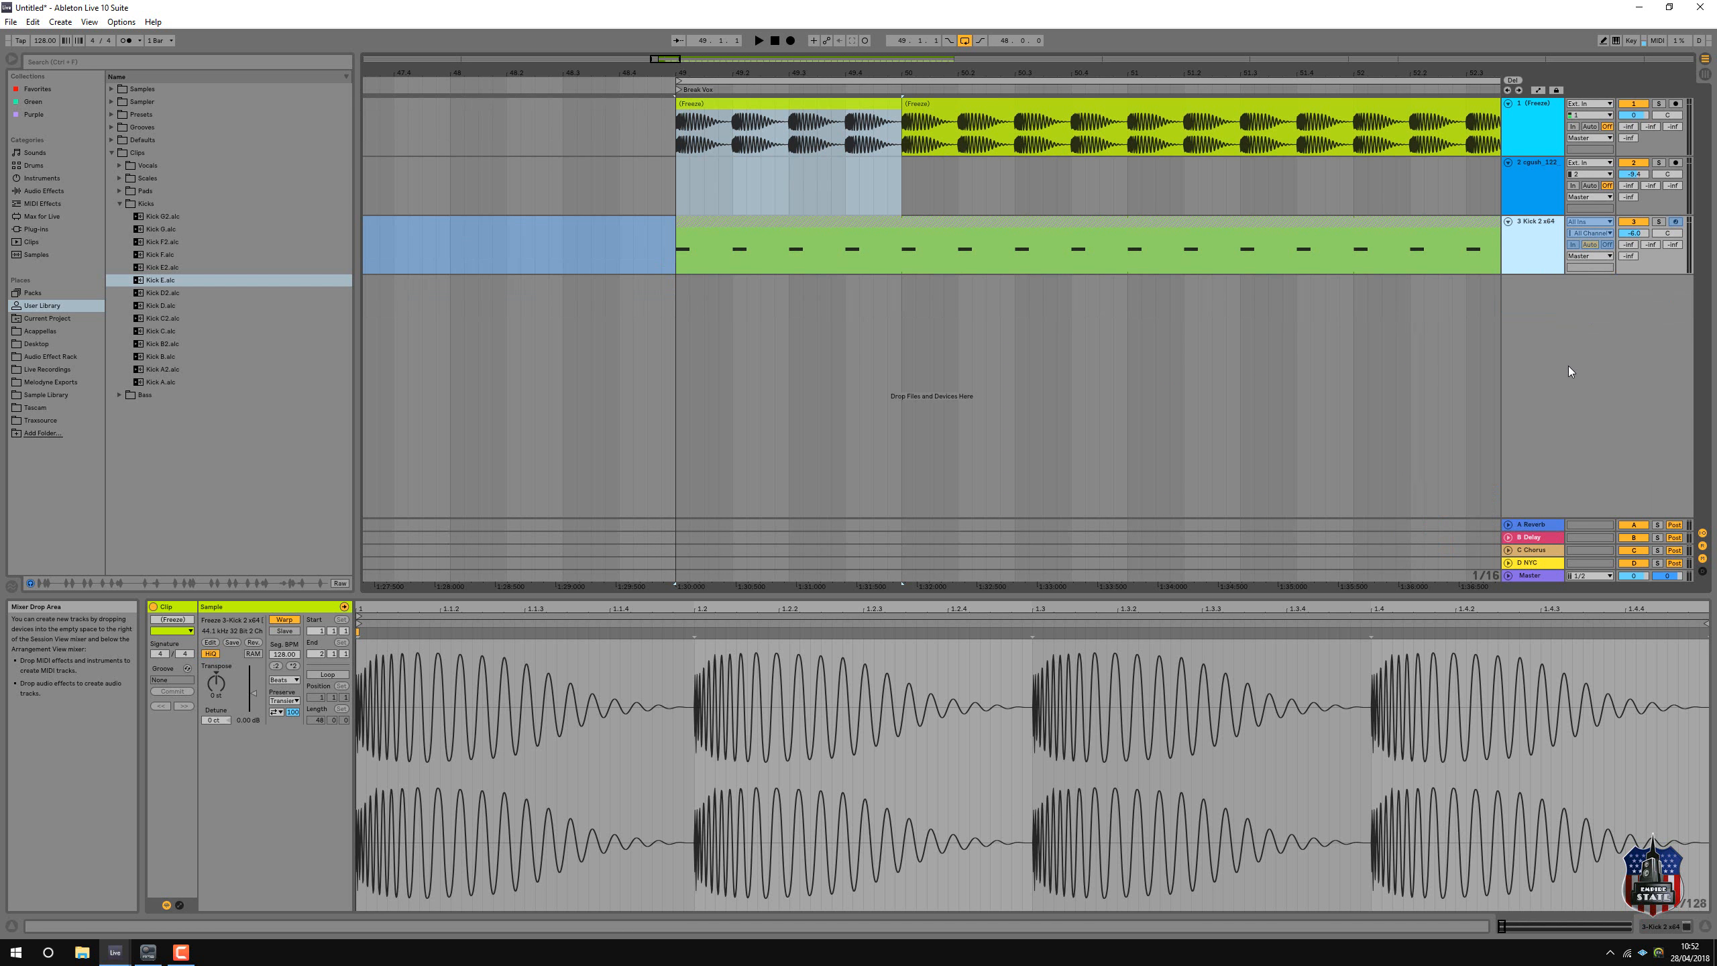
{"action": "right_click", "coordinate": [1569, 369]}
{"action": "left_click", "coordinate": [1606, 372]}
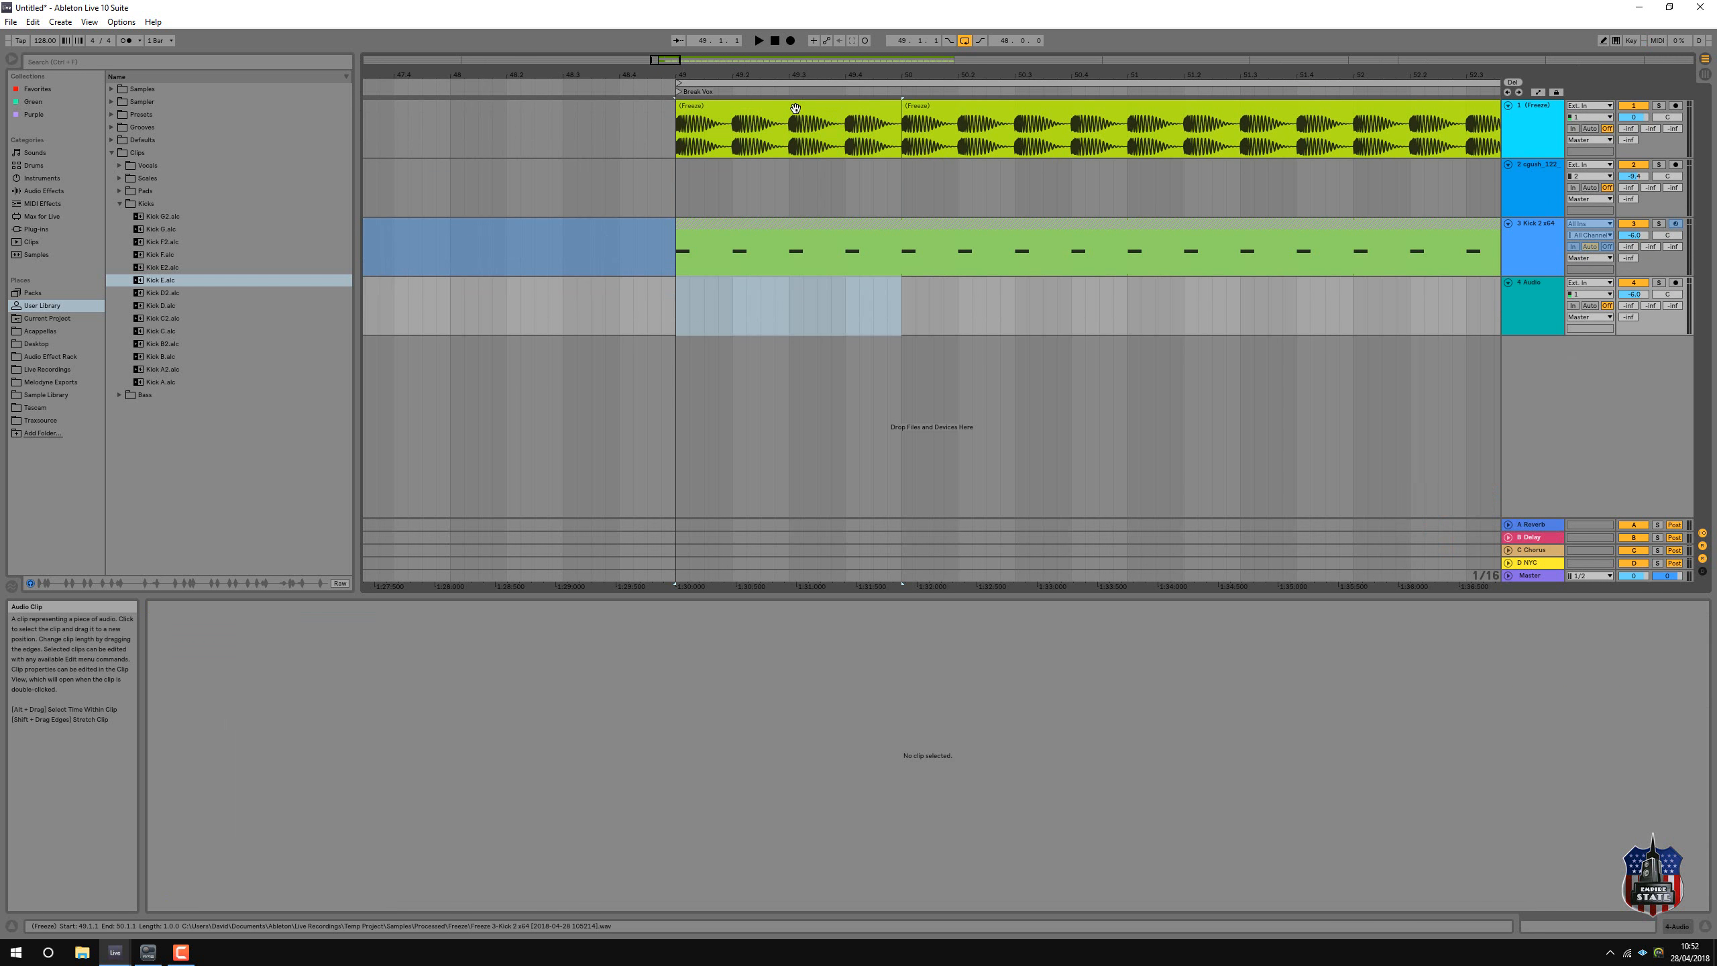
{"action": "left_click_drag", "start_coordinate": [791, 128], "coordinate": [678, 331]}
Split the first kick hit off the one-bar clip on track 4 and move the remaining three beats to 50.1.3.
{"action": "right_click", "coordinate": [703, 318]}
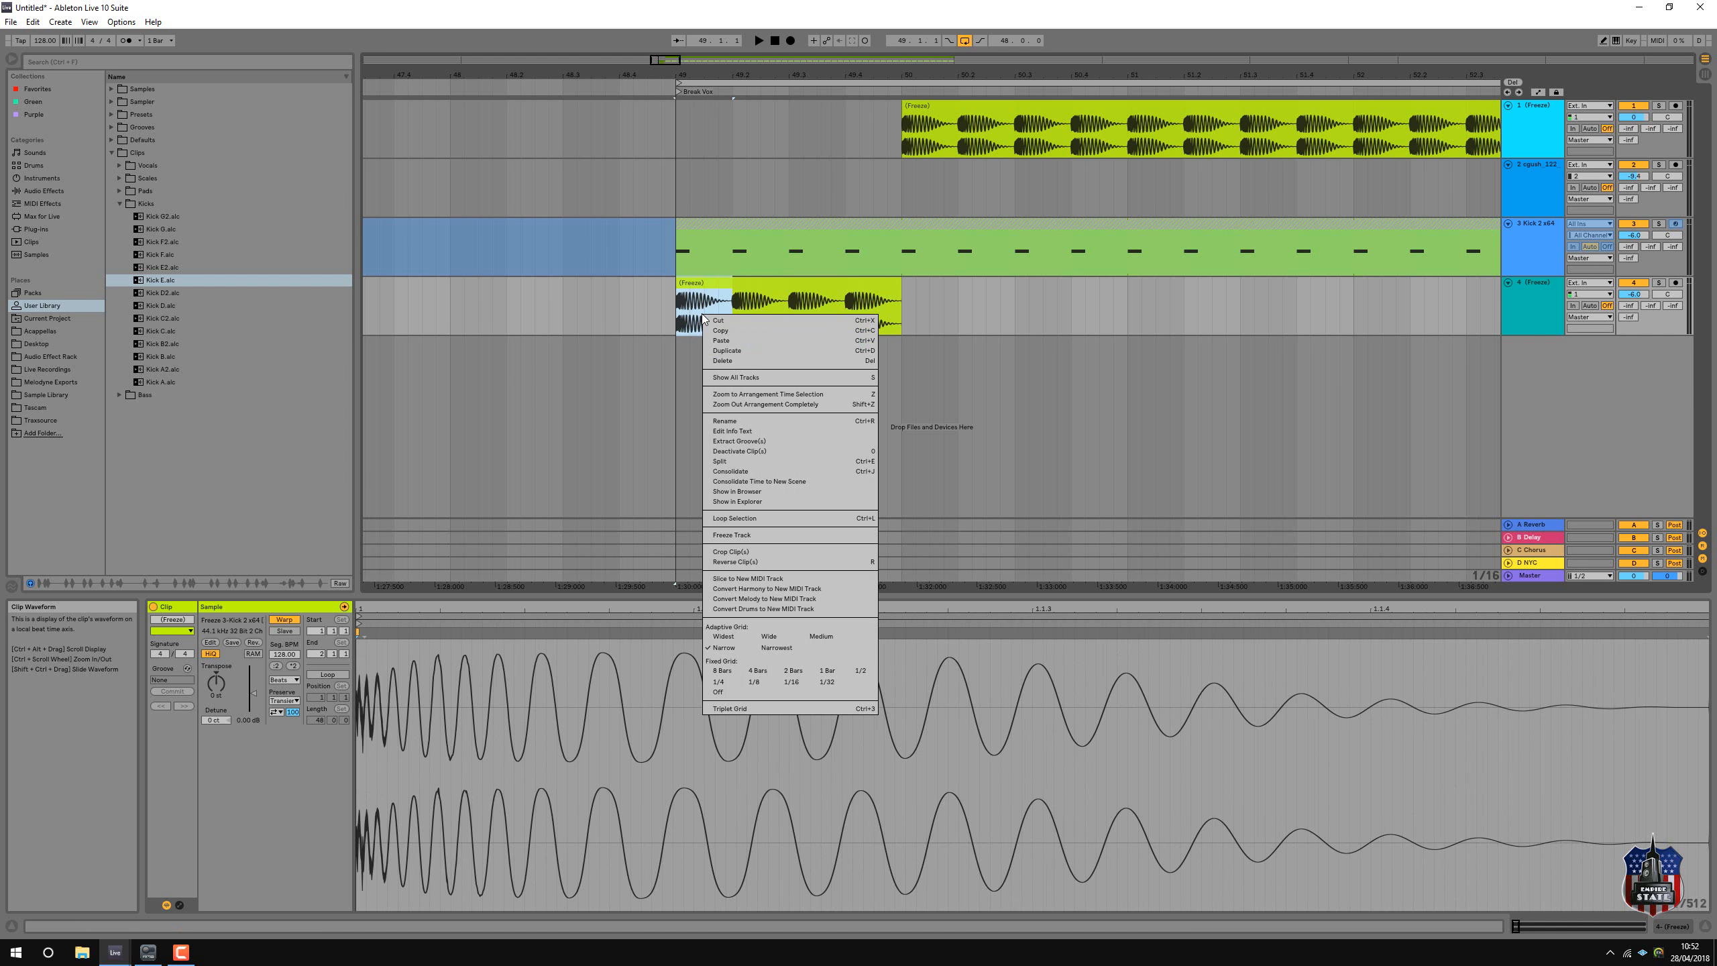
{"action": "left_click", "coordinate": [747, 462]}
{"action": "left_click_drag", "start_coordinate": [822, 284], "coordinate": [976, 291]}
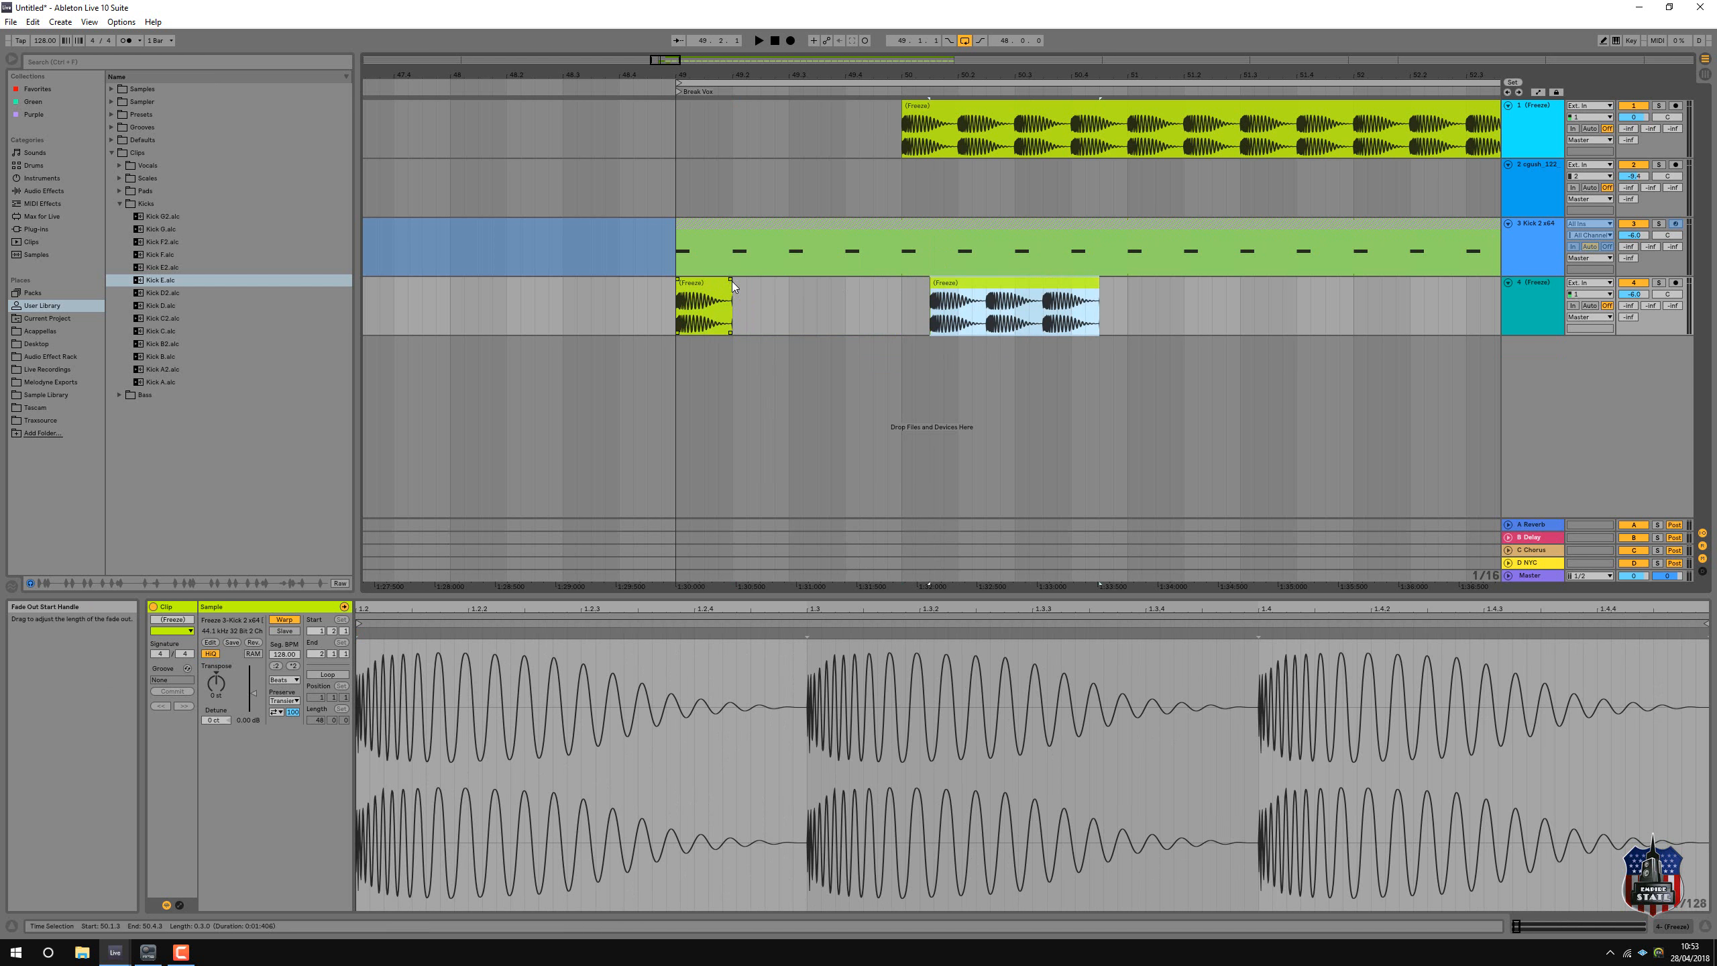
Give the single kick clip a short fade-out and audition it with track 3's frozen clip shifted about 2.5 beats later.
{"action": "left_click_drag", "start_coordinate": [731, 279], "coordinate": [727, 279]}
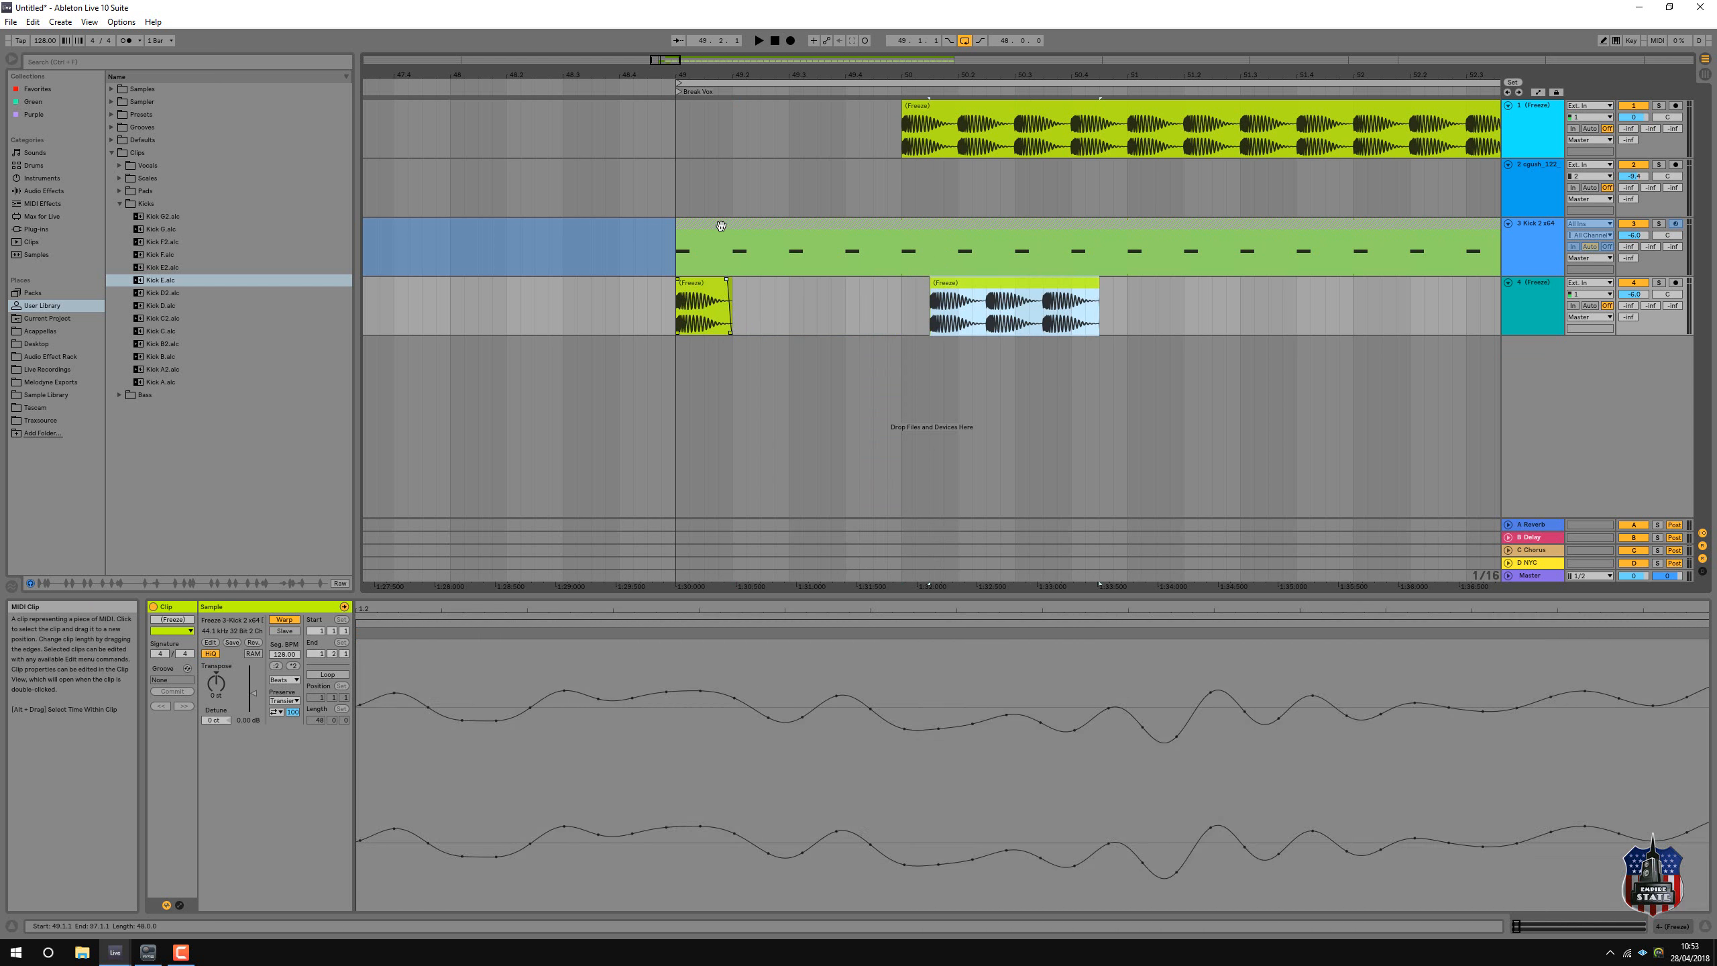
{"action": "left_click_drag", "start_coordinate": [720, 225], "coordinate": [862, 230]}
{"action": "left_click", "coordinate": [655, 88]}
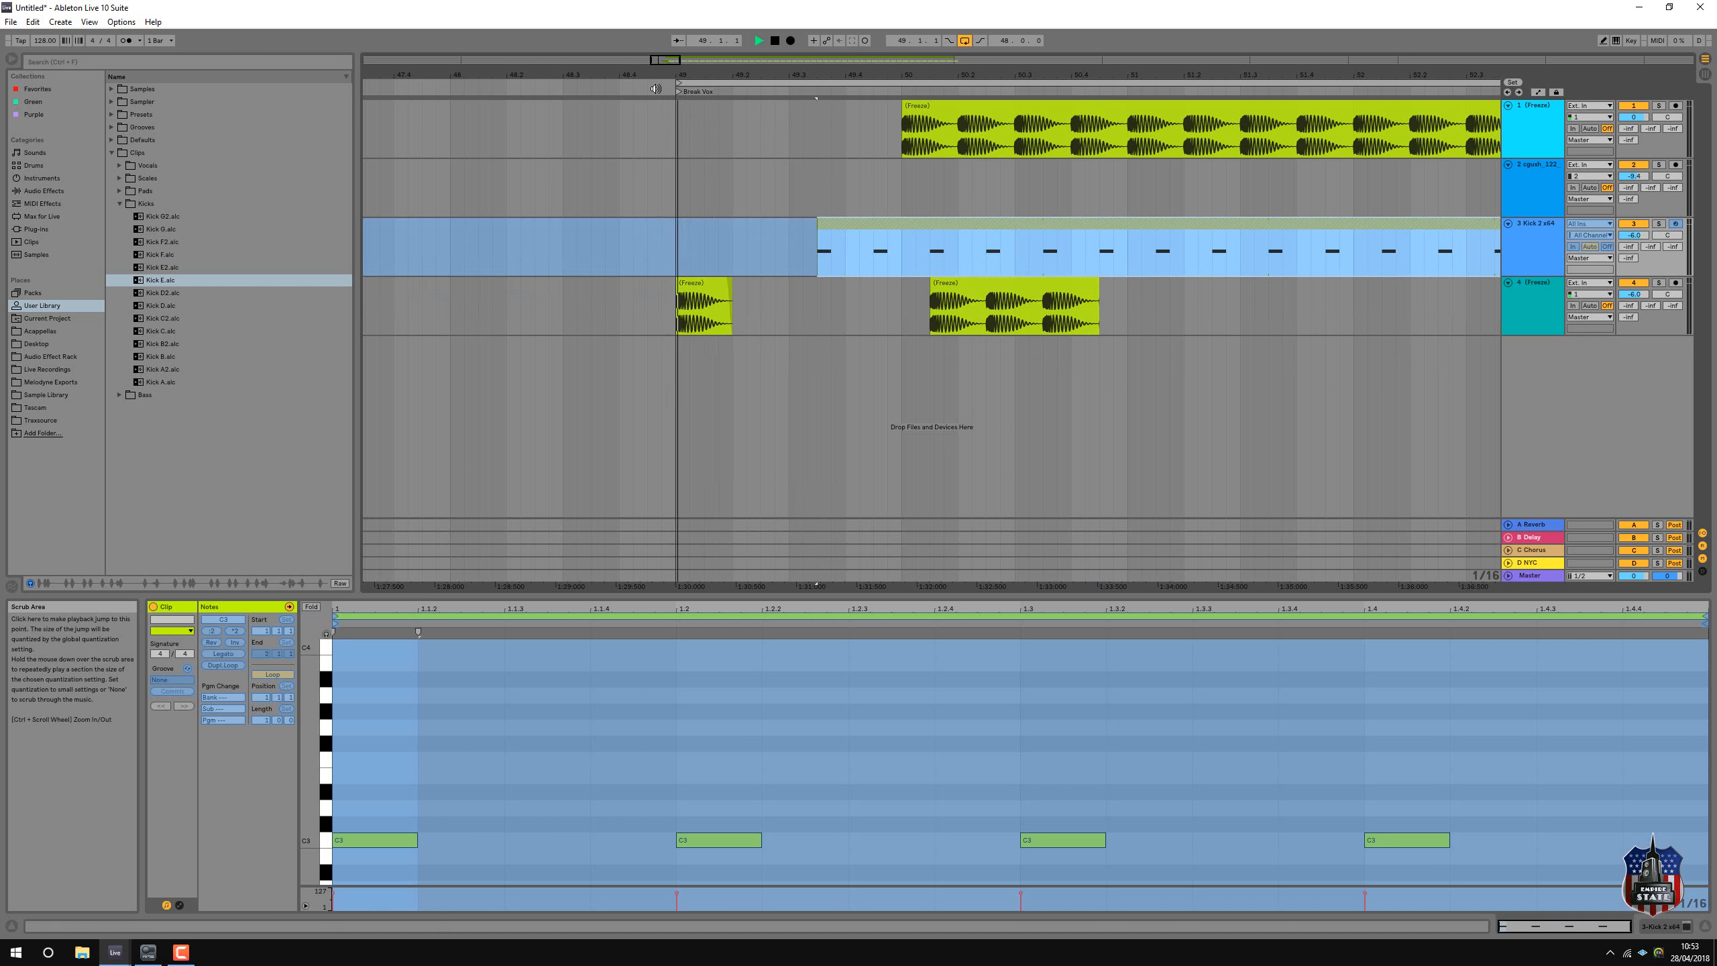
{"action": "left_click", "coordinate": [643, 88]}
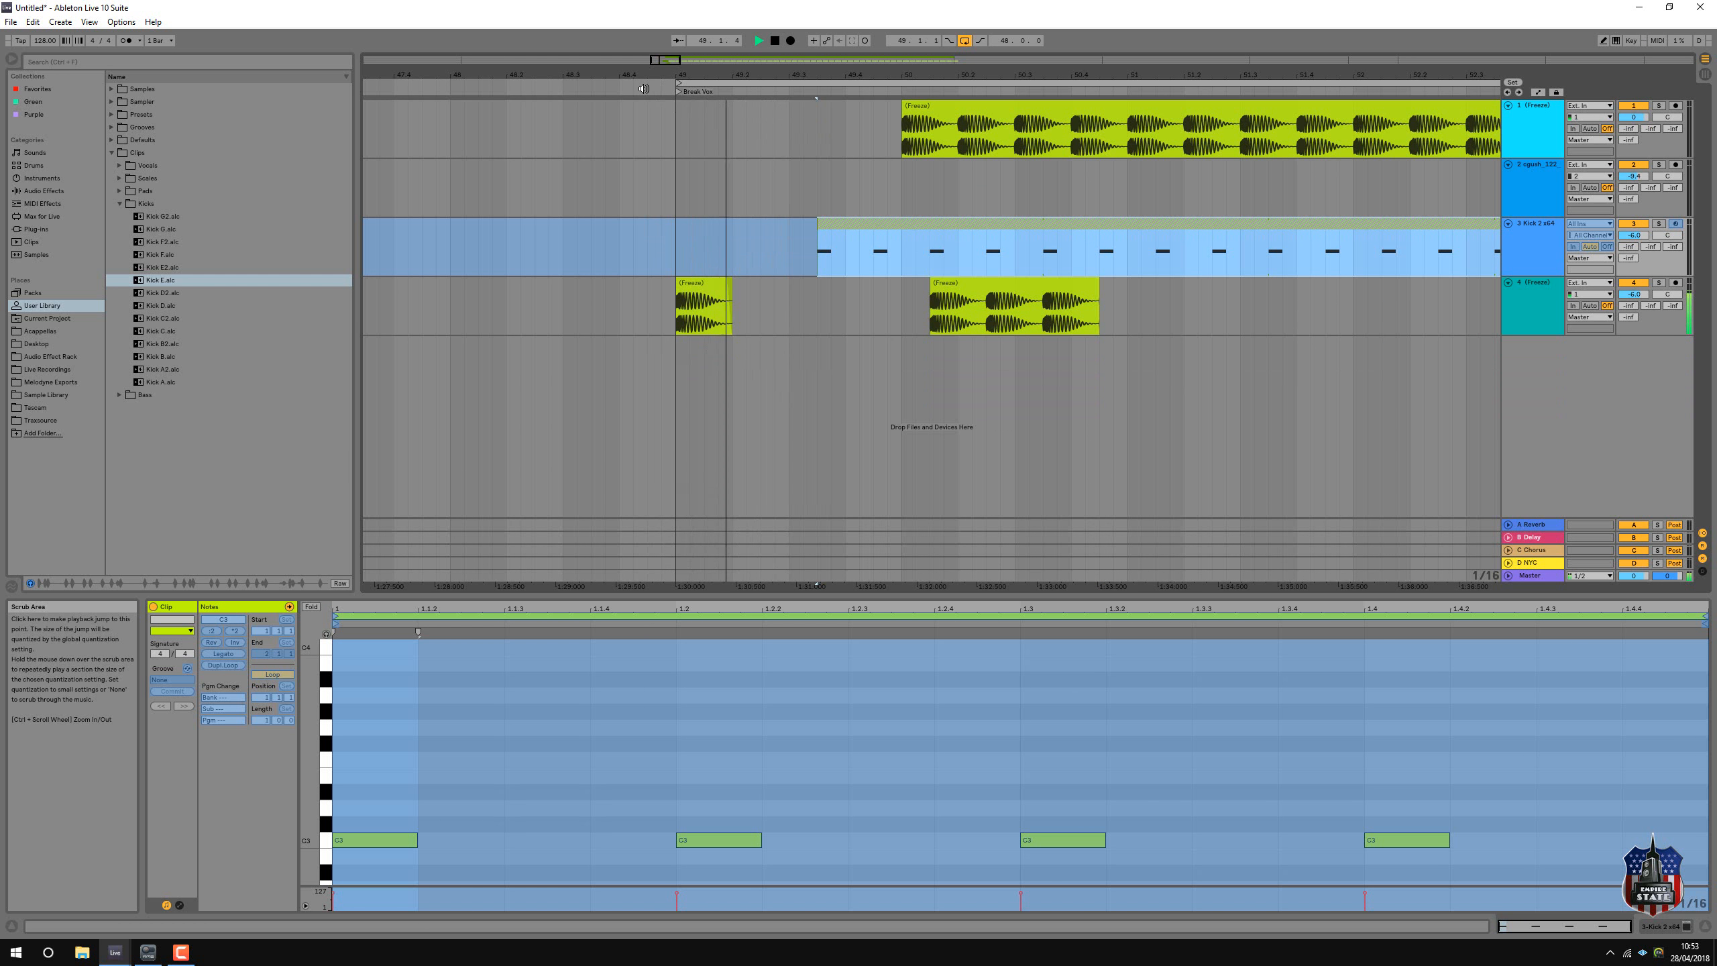
{"action": "key", "text": "space"}
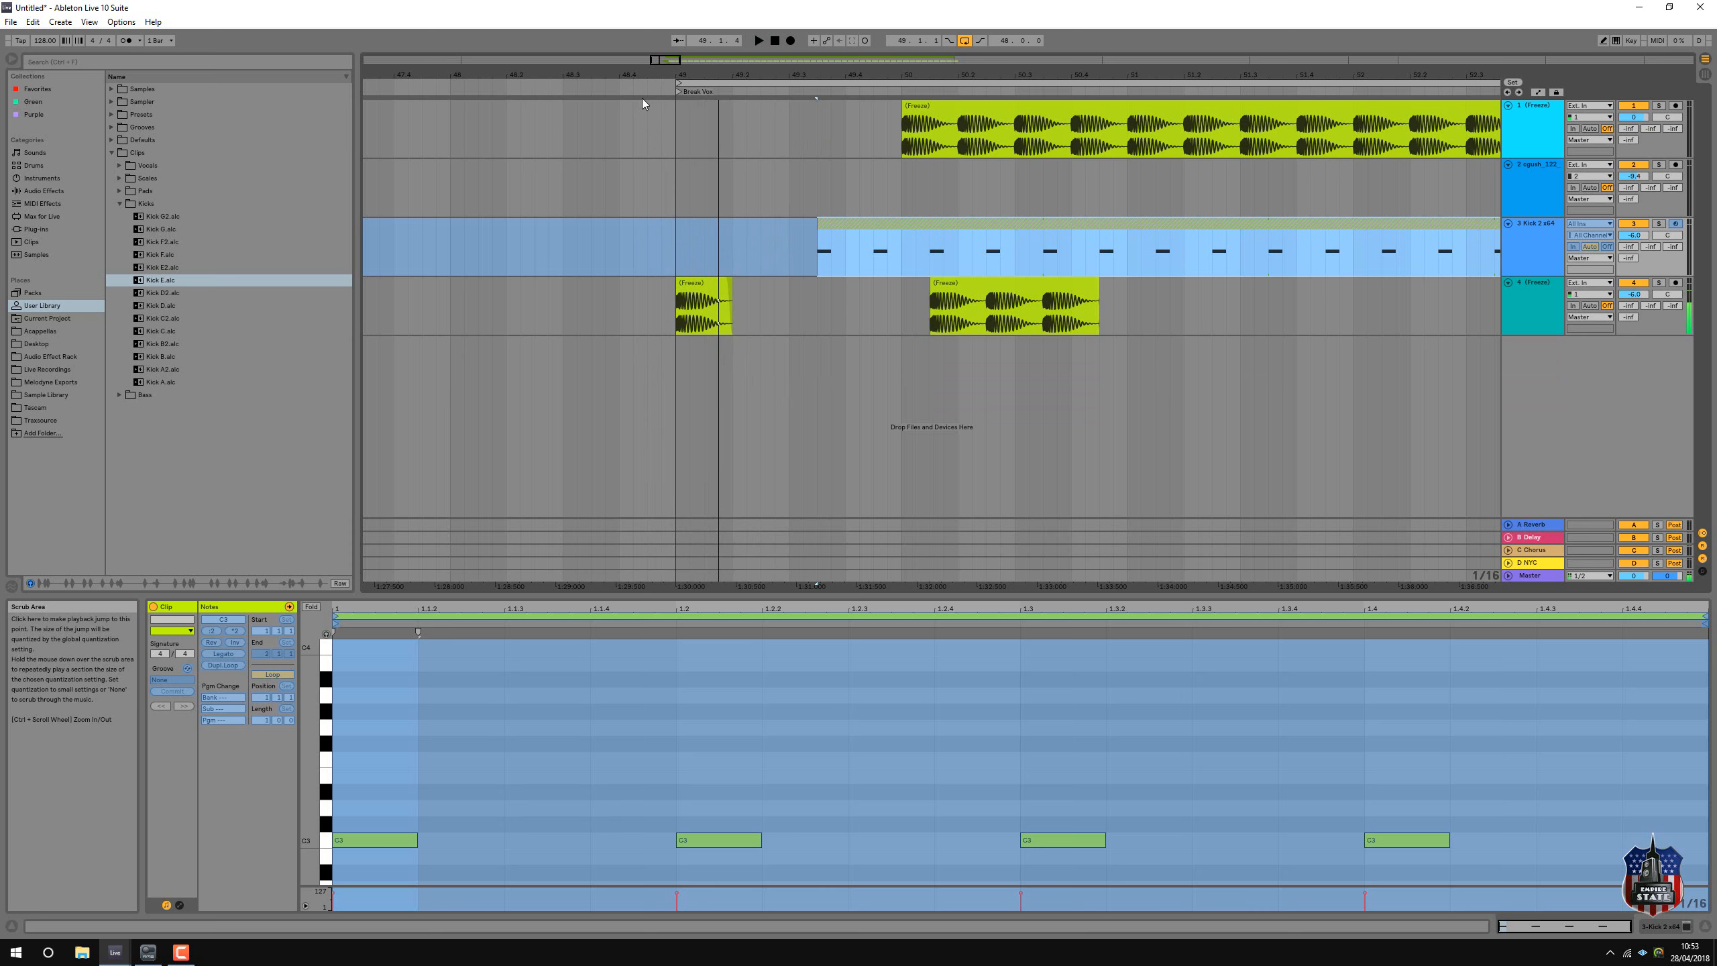
Show the single kick clip's frozen sample file in Windows Explorer and reposition the folder window.
{"action": "left_click", "coordinate": [701, 295]}
{"action": "right_click", "coordinate": [699, 285]}
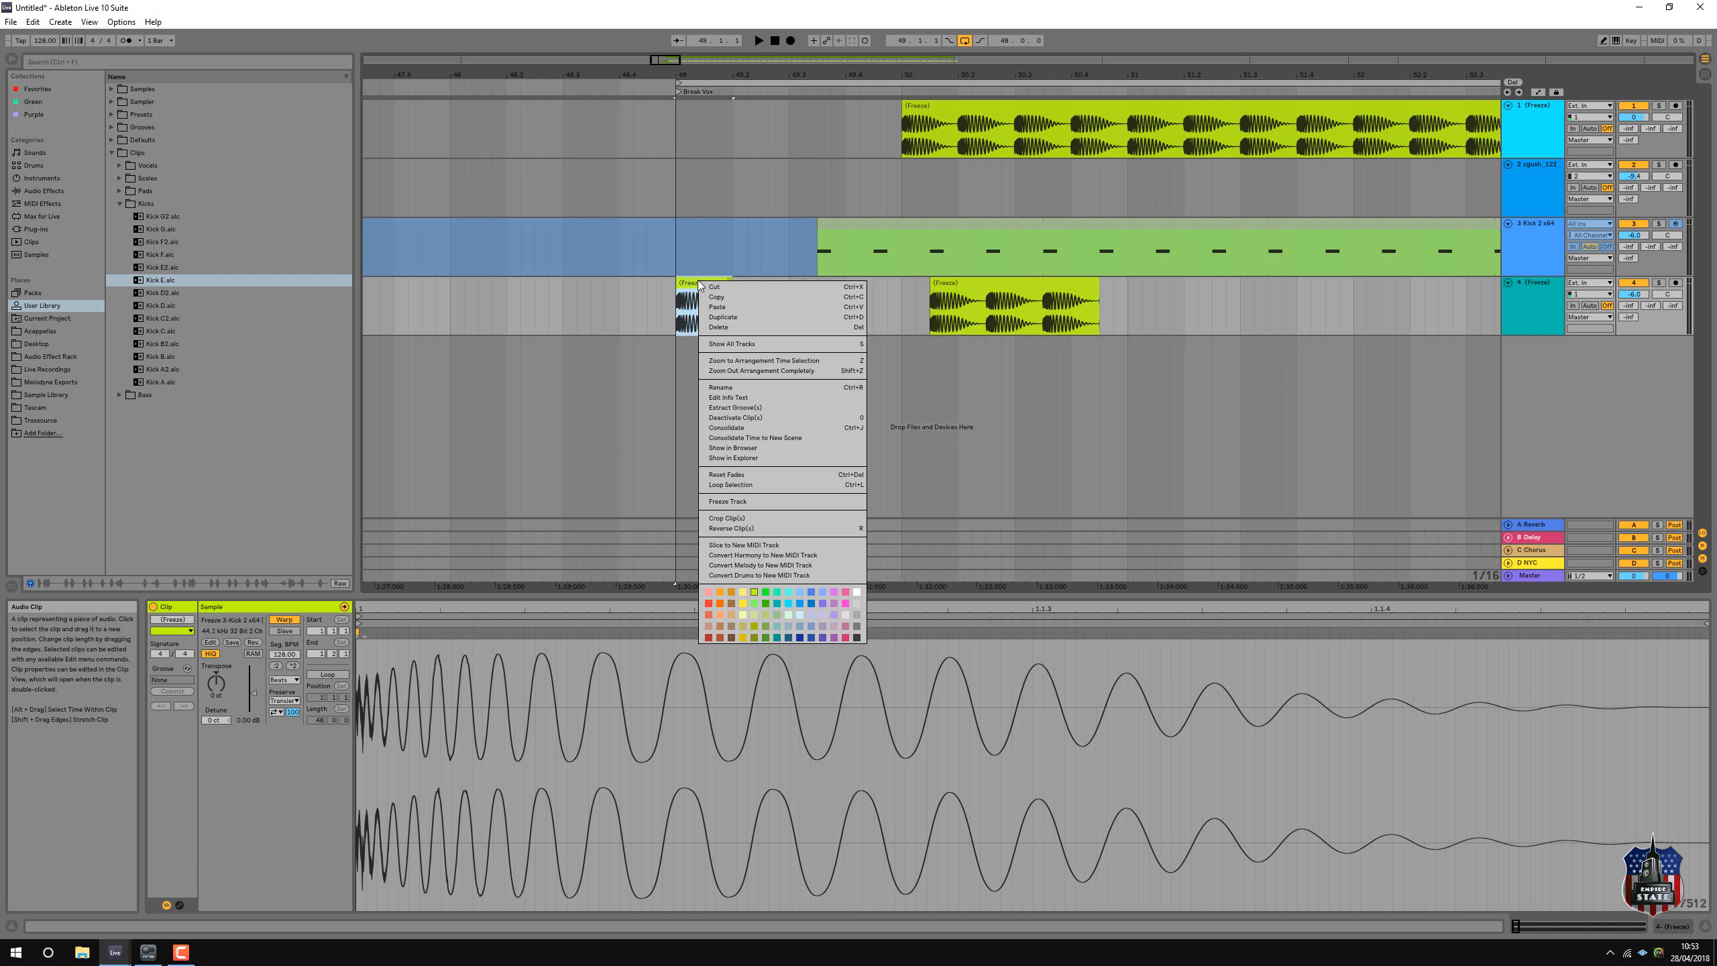
{"action": "left_click", "coordinate": [755, 458]}
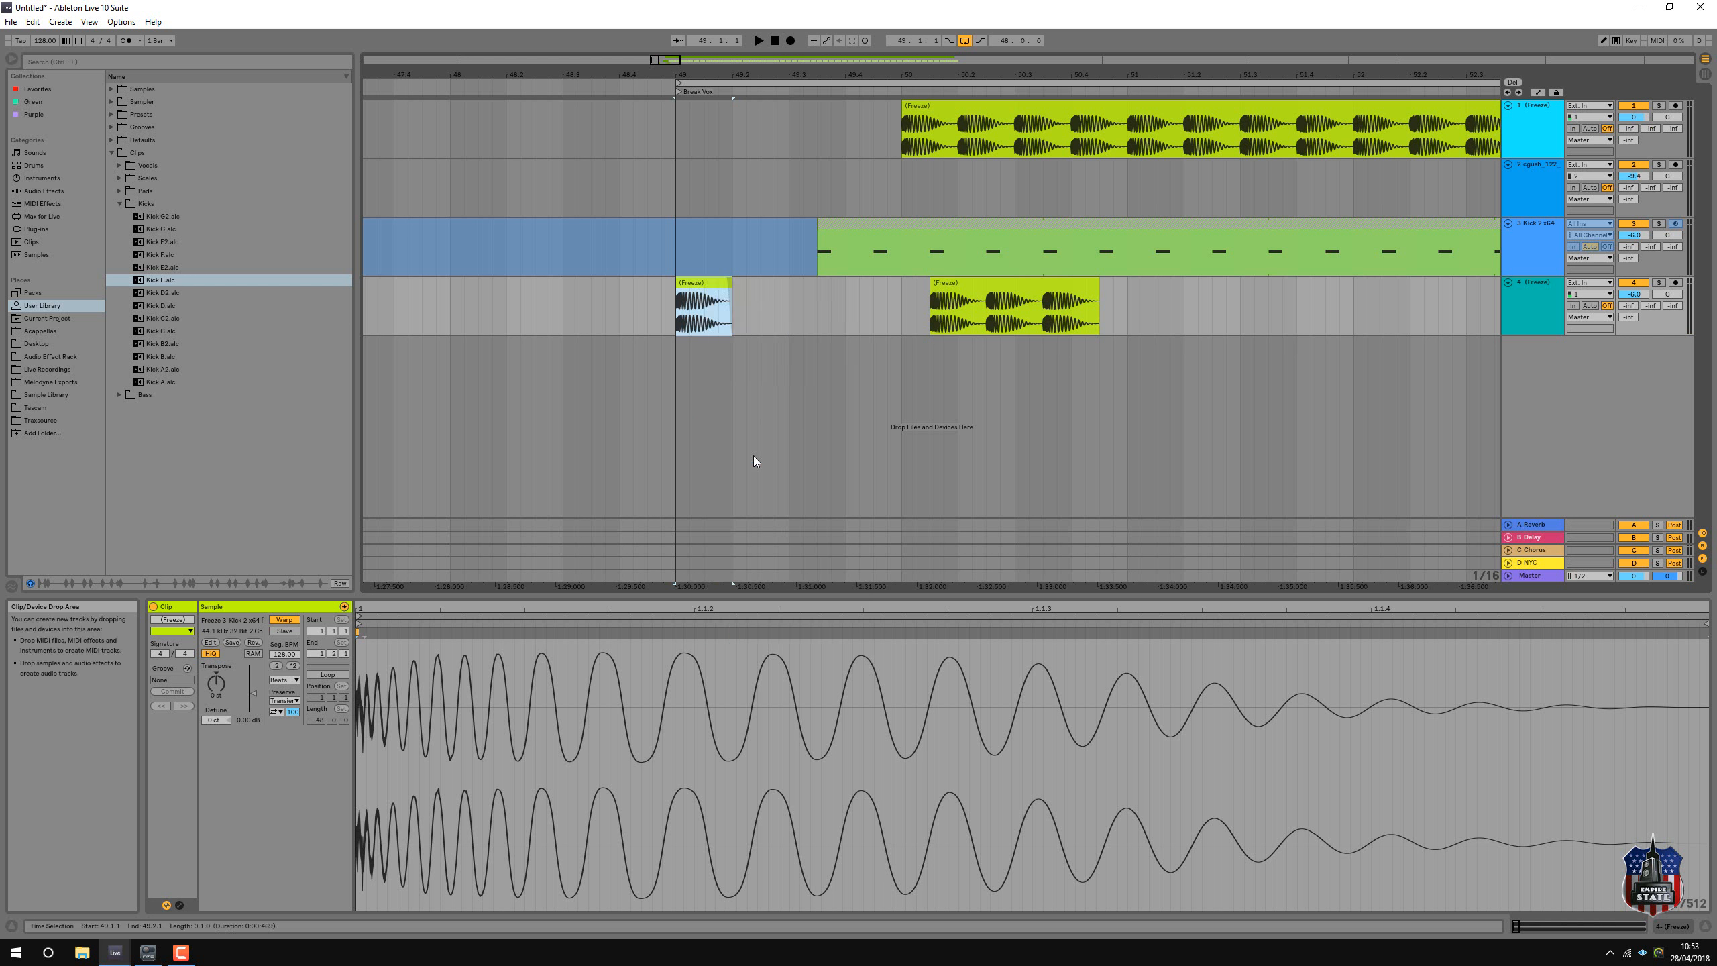
{"action": "left_click_drag", "start_coordinate": [777, 291], "coordinate": [1037, 371]}
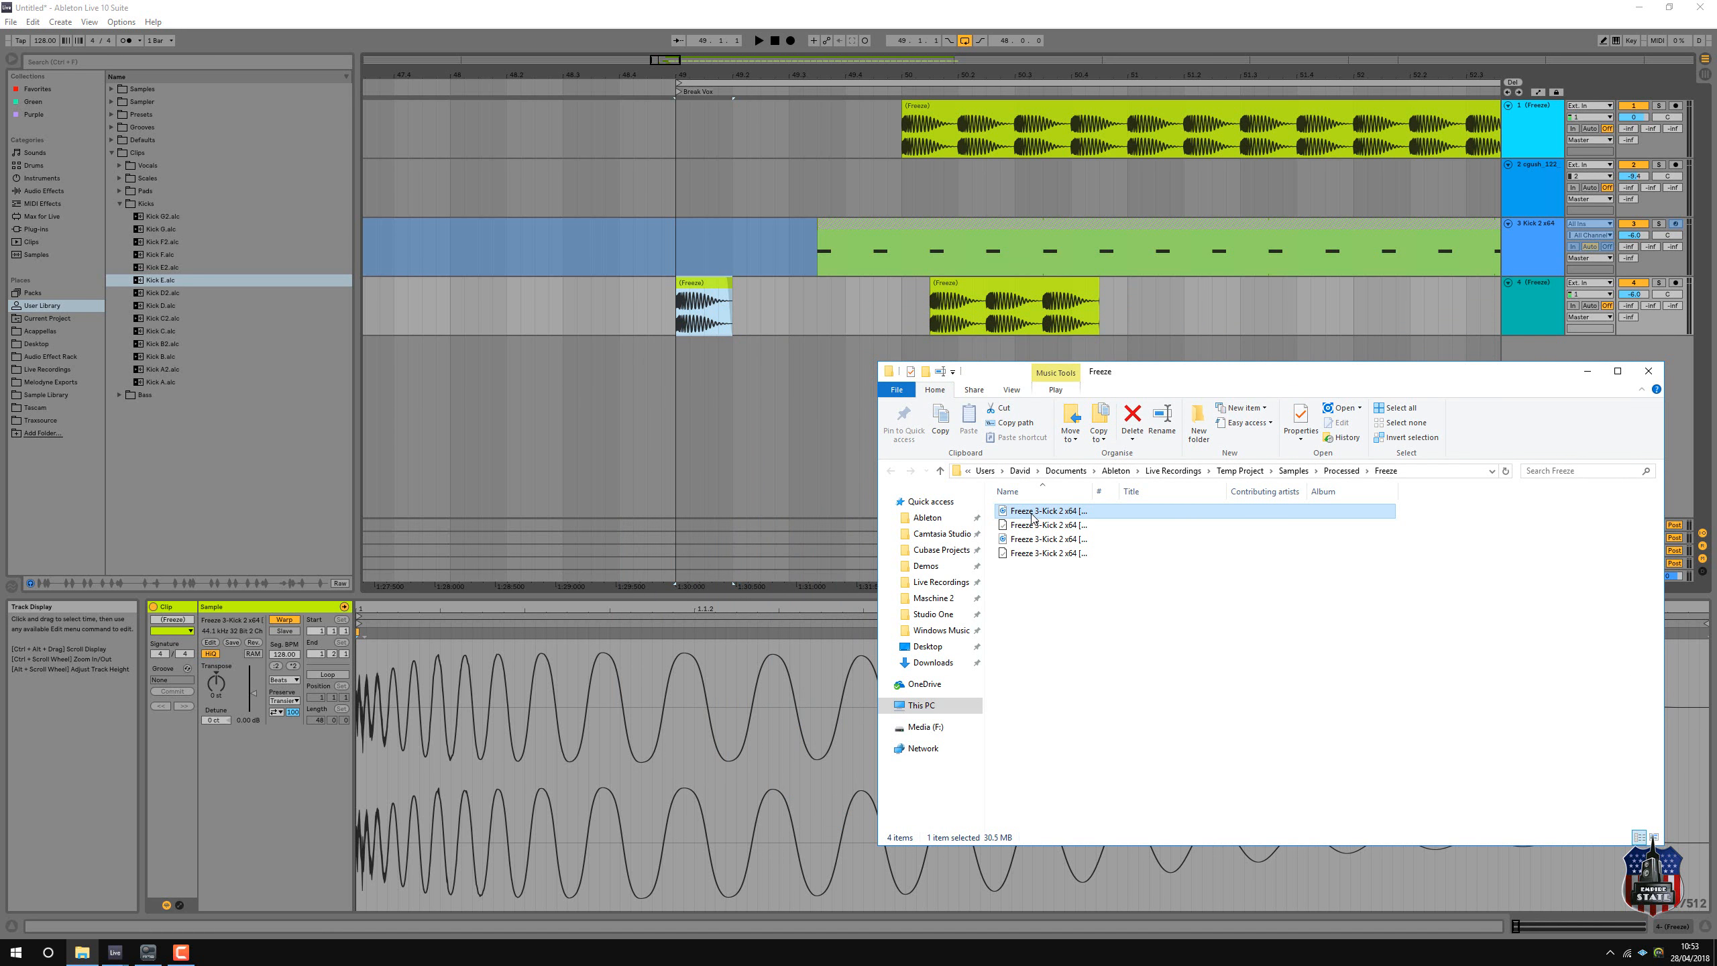